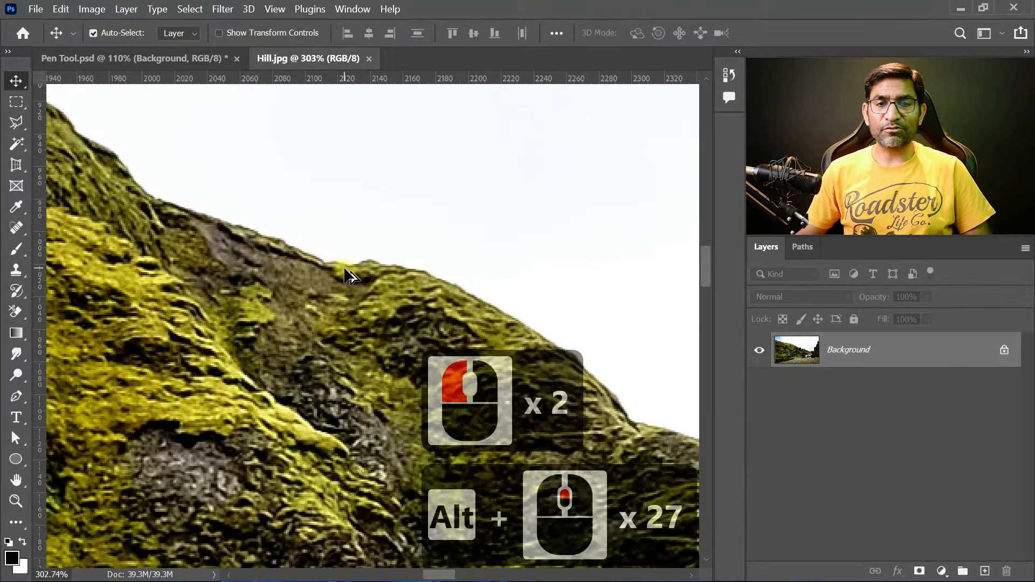
Examine the individual pixels along the hill's ridge line in Hill.jpg at very high magnification and close that image
scroll(344, 268, up, 19)
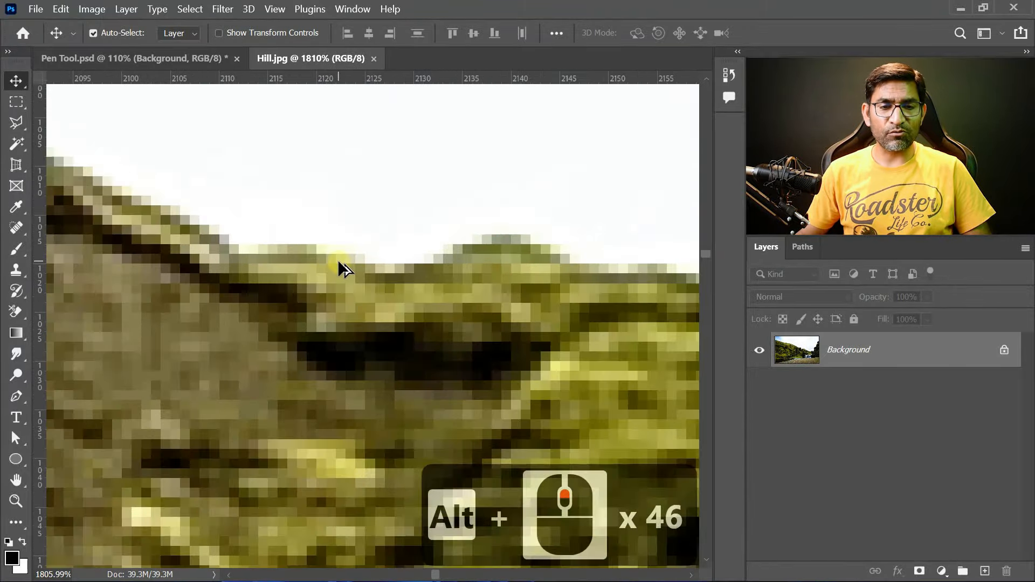
scroll(339, 261, up, 12)
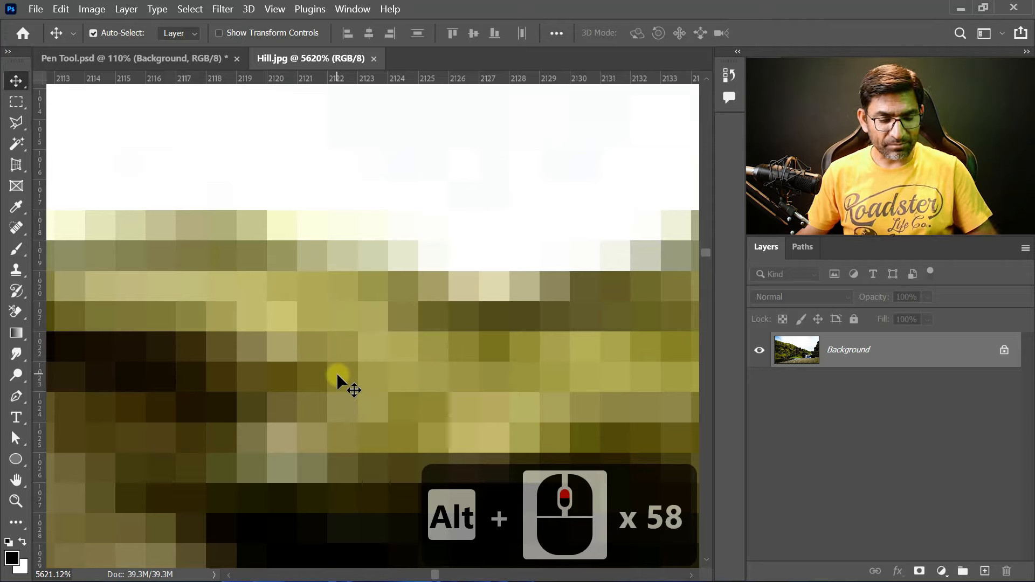
scroll(274, 270, down, 20)
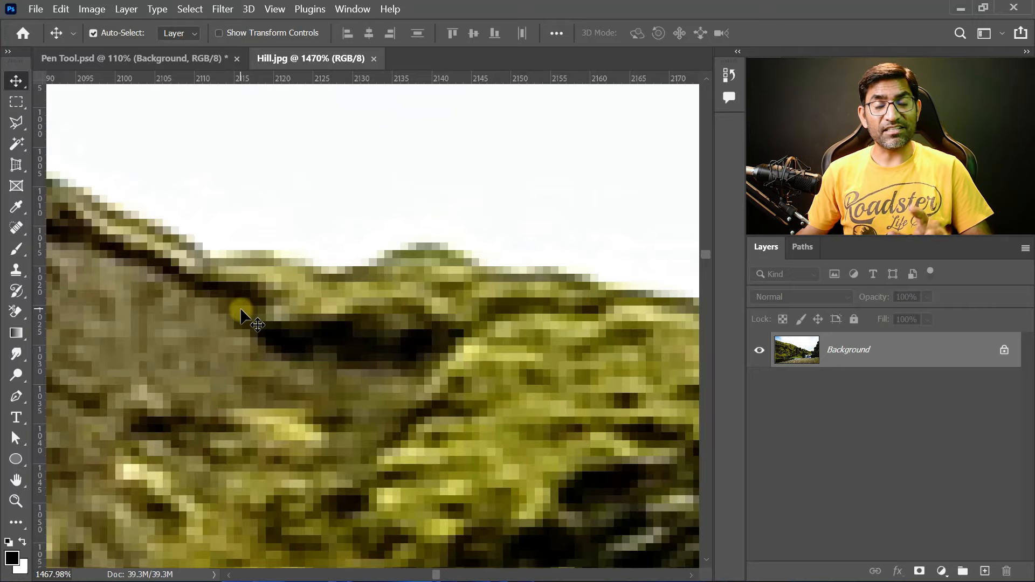
alt+scroll(248, 303, down, 20)
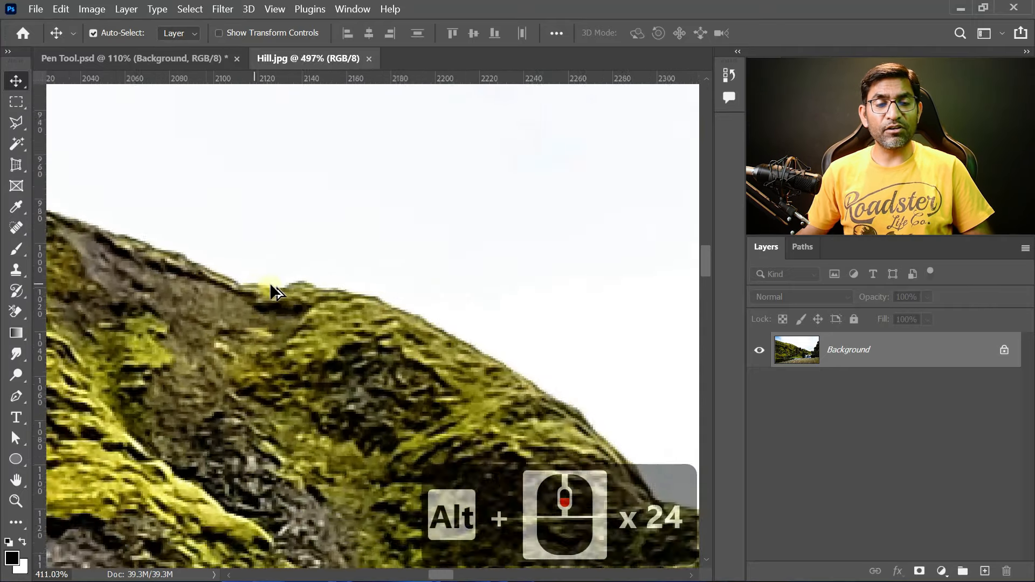
alt+scroll(291, 281, down, 20)
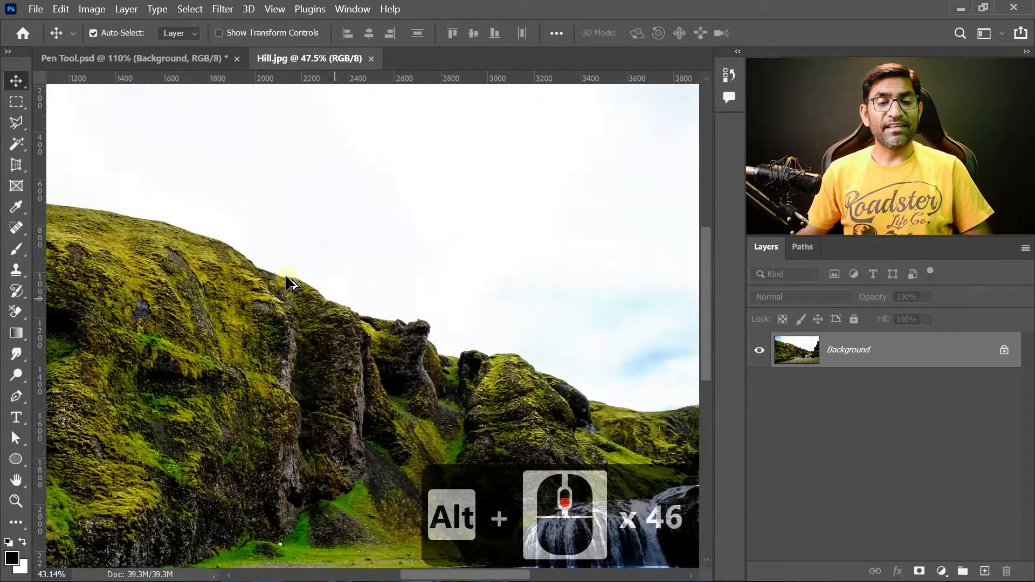
alt+scroll(291, 281, down, 2)
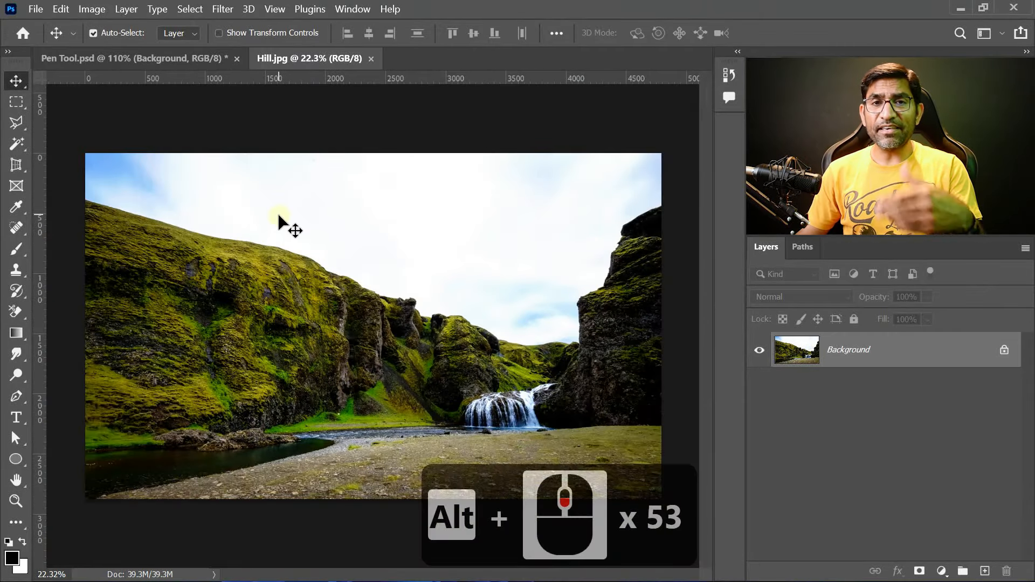
click(371, 60)
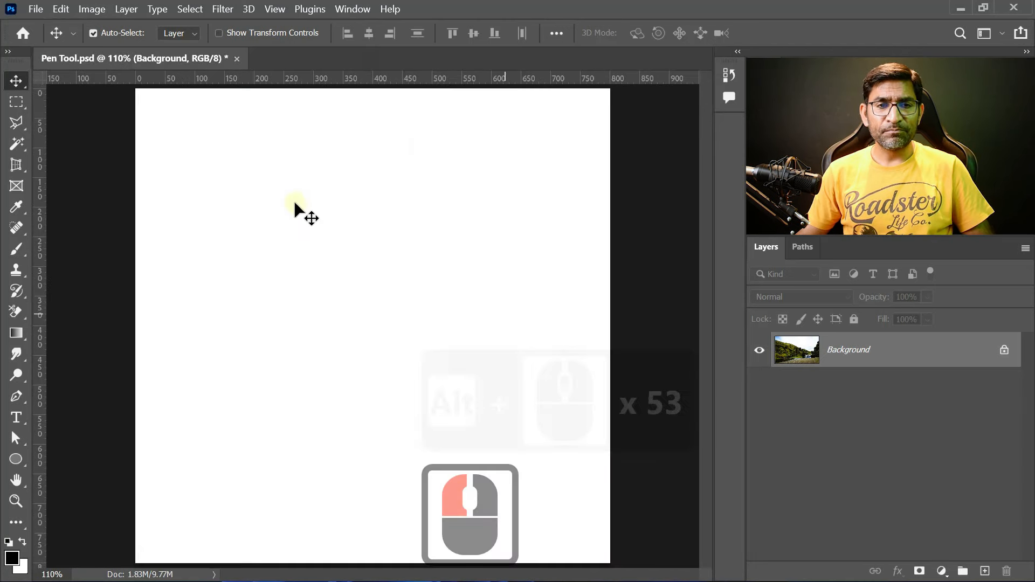
Activate the Custom Shape Tool and choose the pointed-petal flower from the Flowers shape group
click(16, 458)
right_click(20, 461)
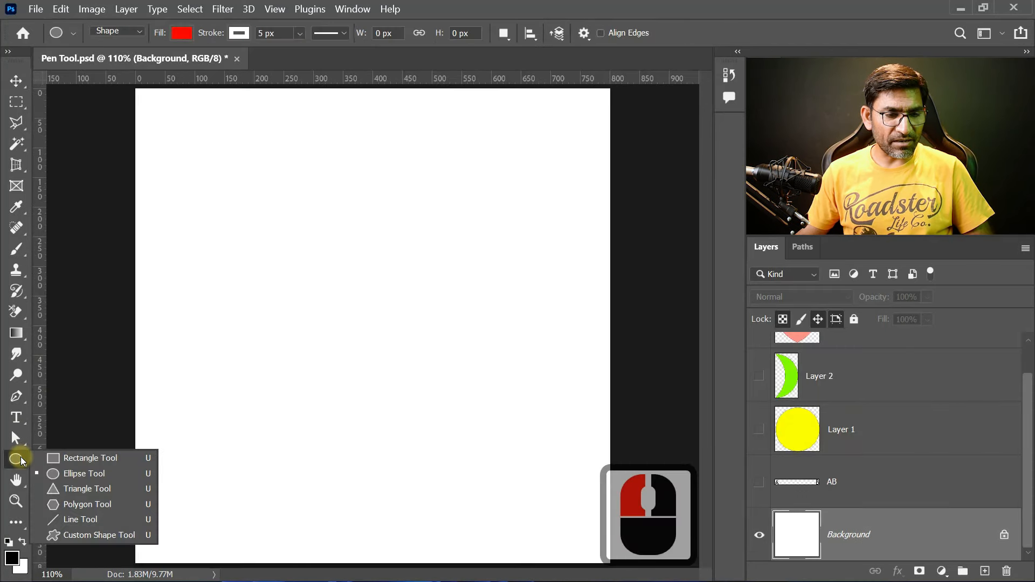
click(104, 536)
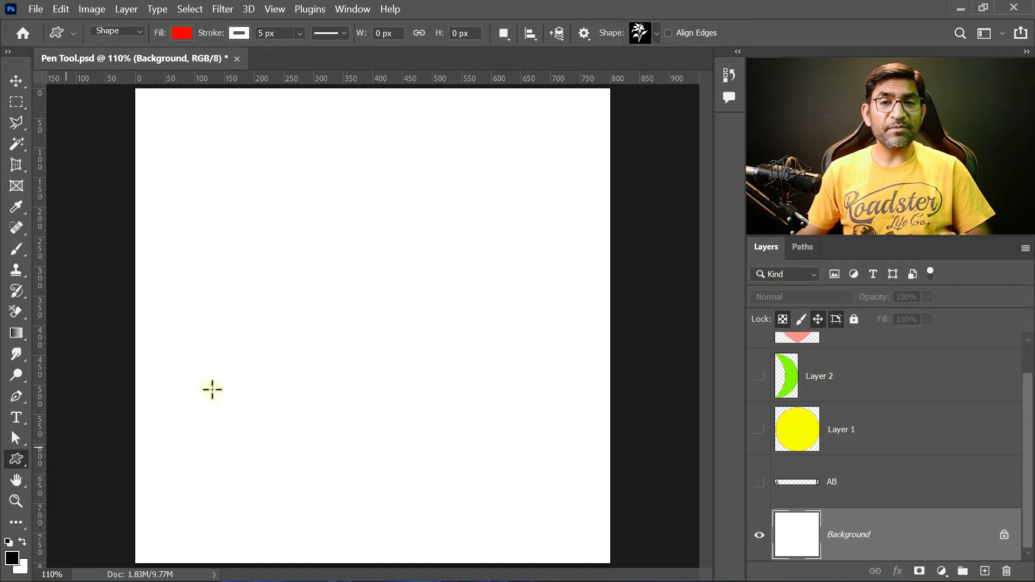
click(657, 36)
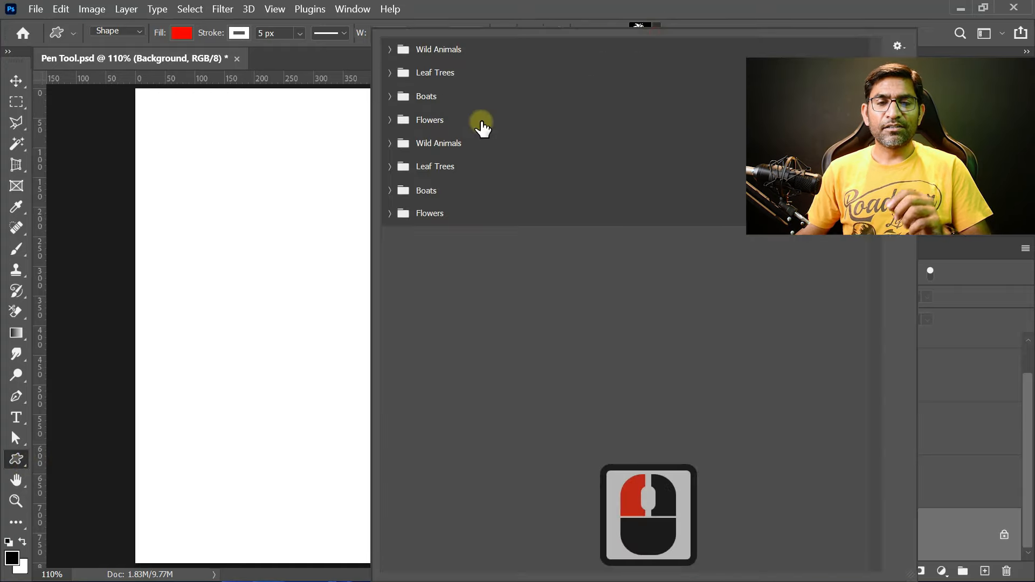
click(391, 121)
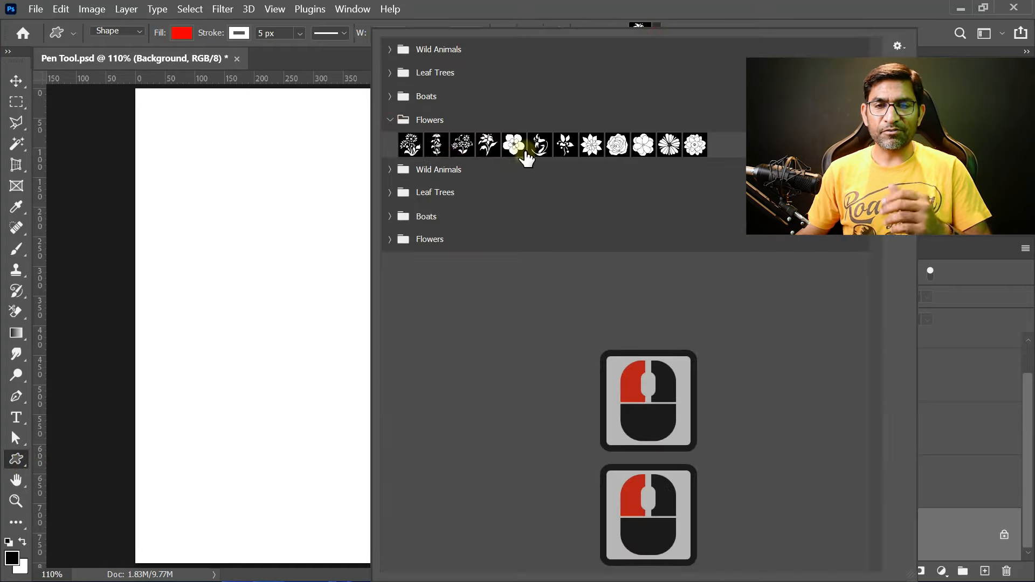
click(592, 146)
click(668, 7)
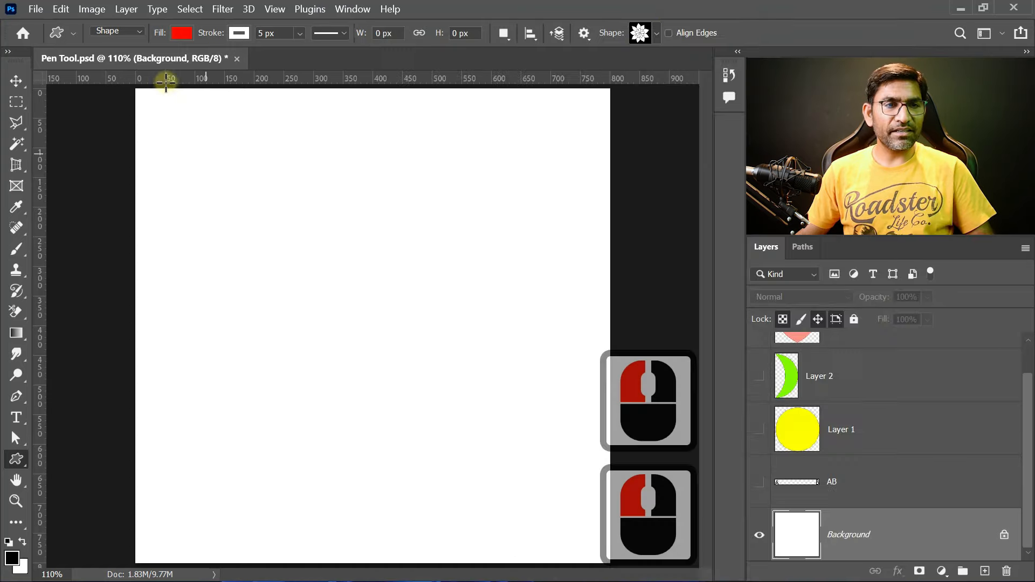
Set the Custom Shape Tool's drawing mode to Pixels and the foreground color to red, ff0000
click(117, 31)
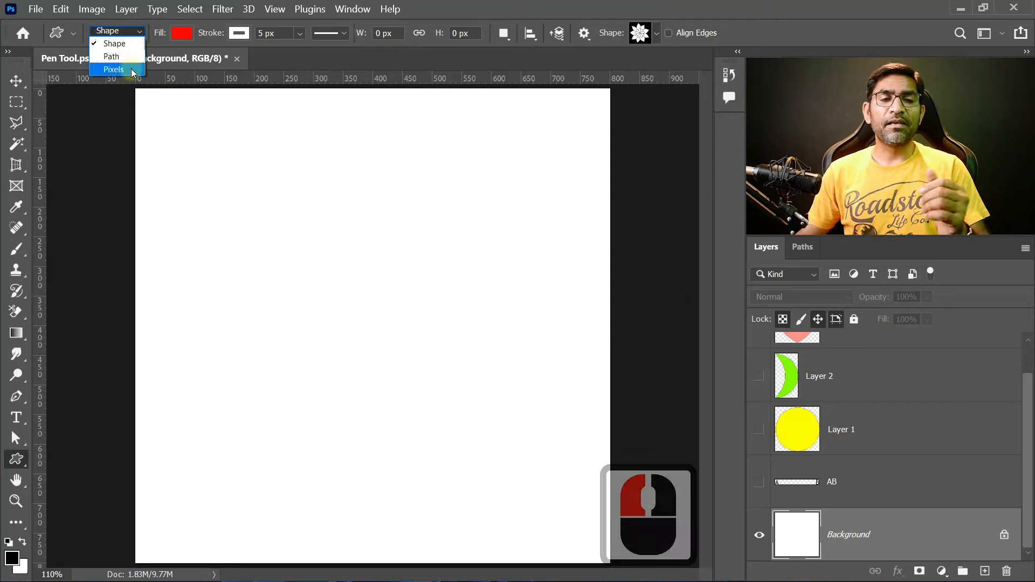
click(113, 70)
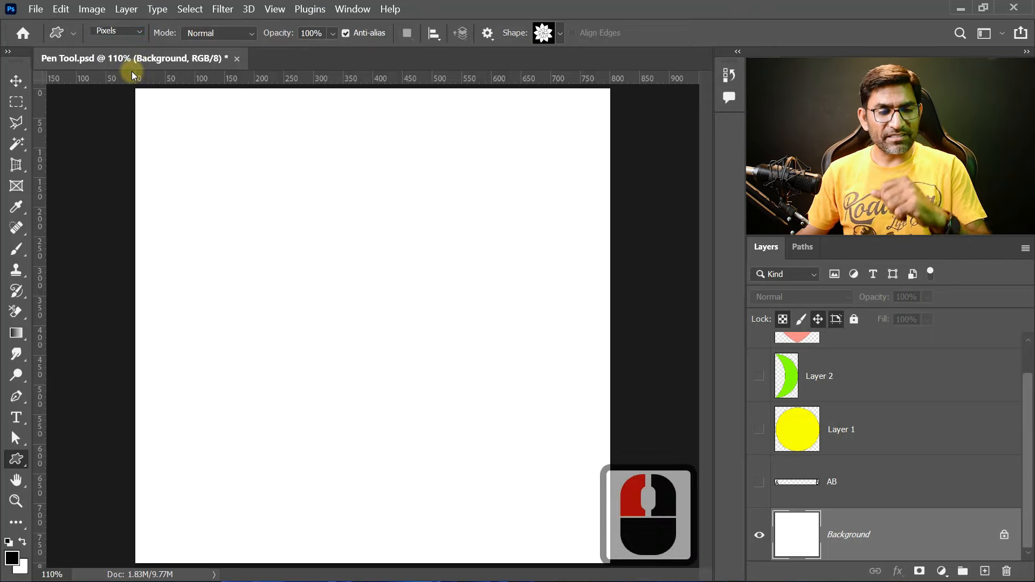
click(12, 558)
drag(351, 193, 430, 132)
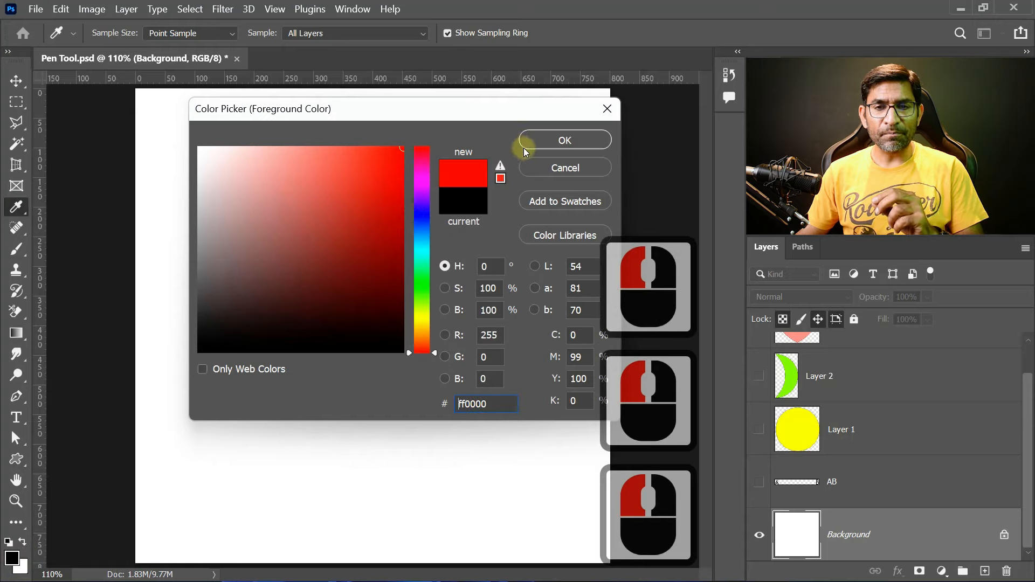
key(Return)
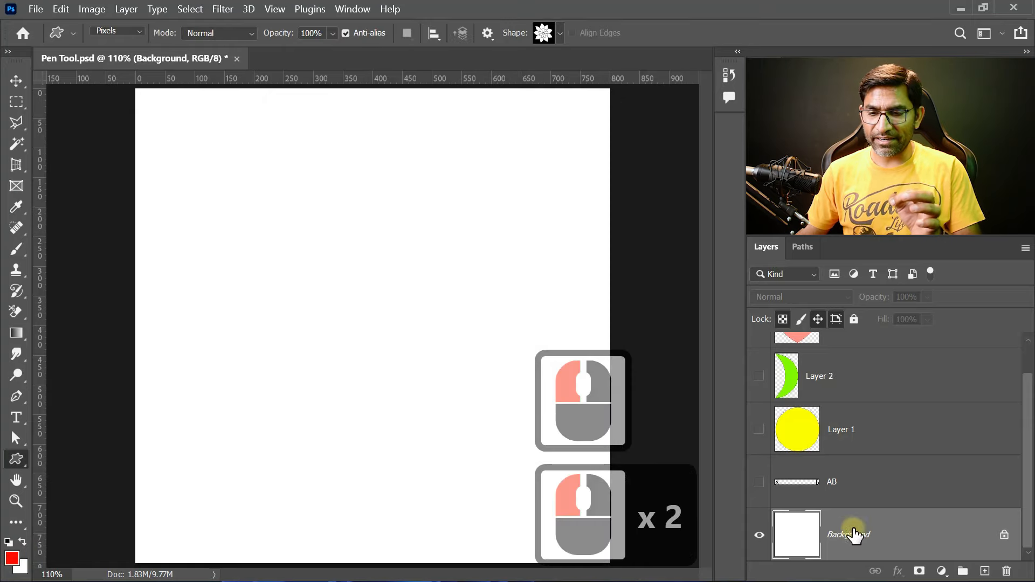
Add a new layer above the background and draw a large red pixel flower around the canvas centre
click(985, 571)
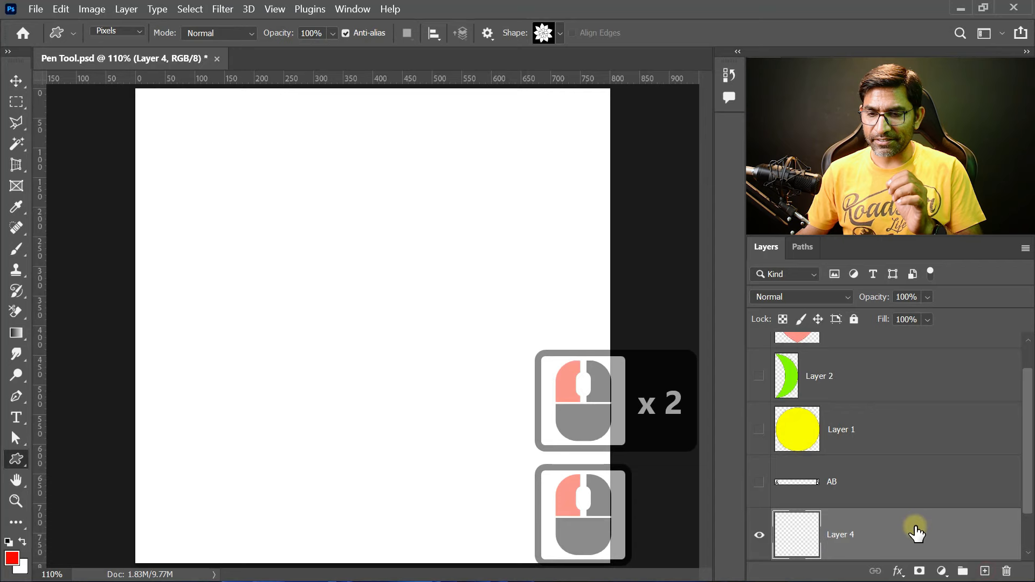
drag(368, 306, 512, 446)
key(alt)
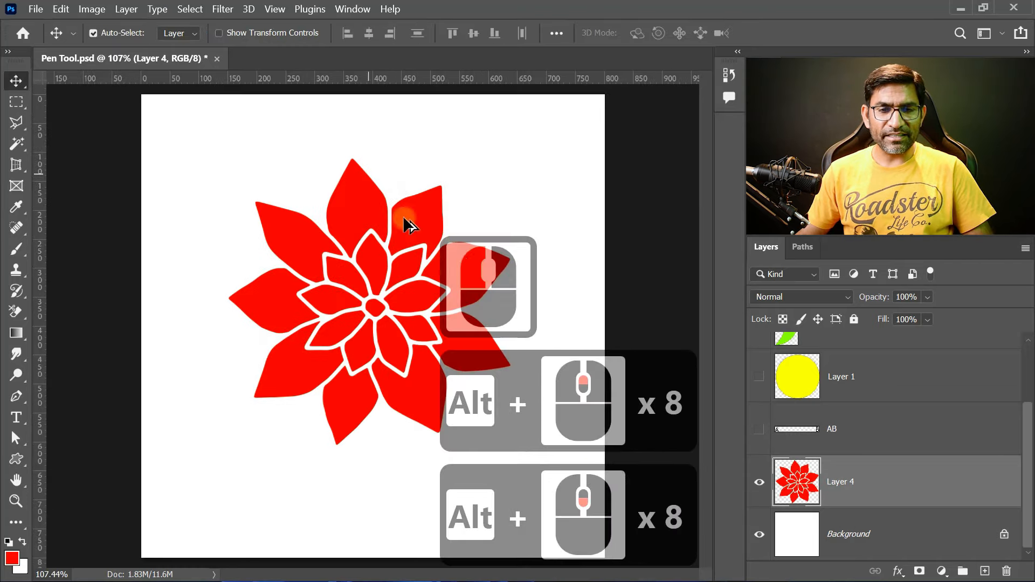
Shrink the pixel flower proportionally about its centre to about 7.25% with Free Transform and apply it
key(ctrl)
key(ctrl+t)
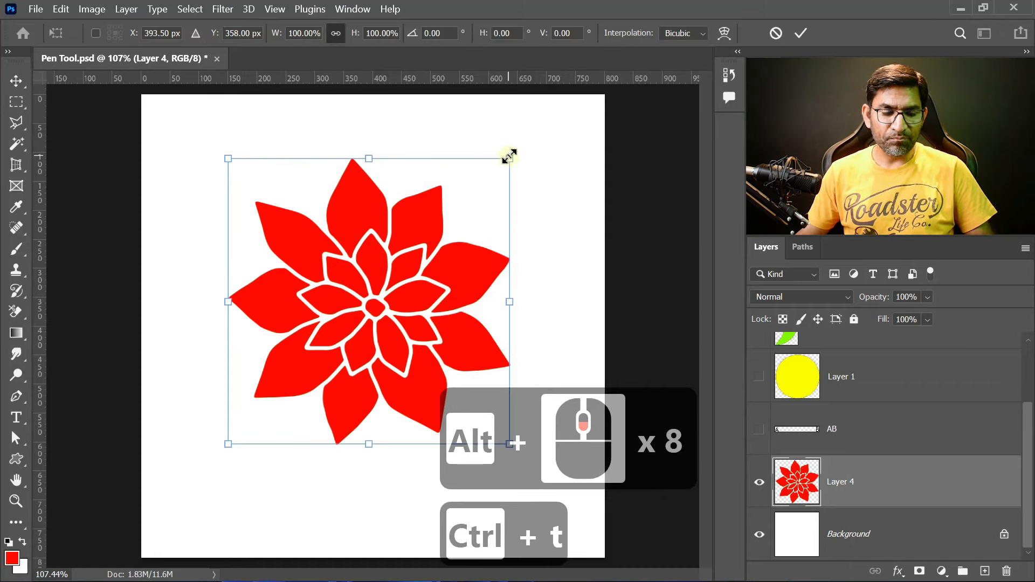
drag(509, 157, 382, 289)
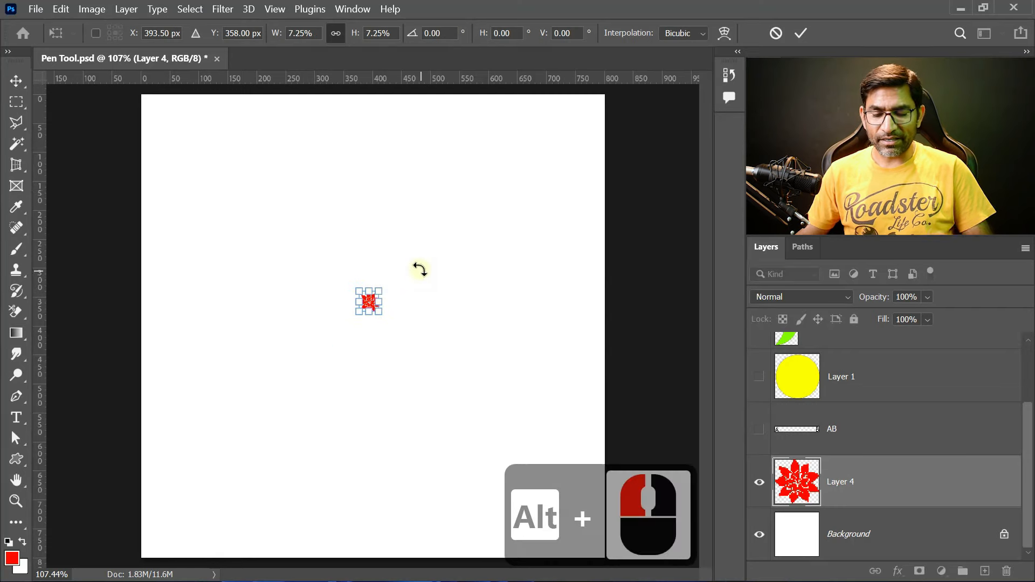
key(Return)
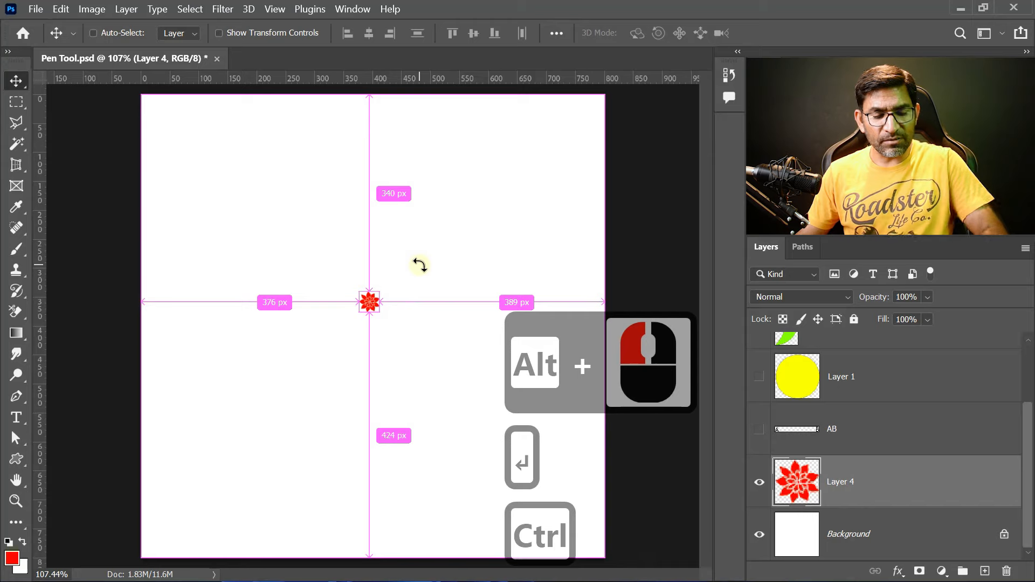
Enlarge the tiny pixel flower proportionally about its centre to slightly more than the size it was drawn, and apply the transform
key(ctrl+t)
drag(381, 289, 522, 145)
key(Return)
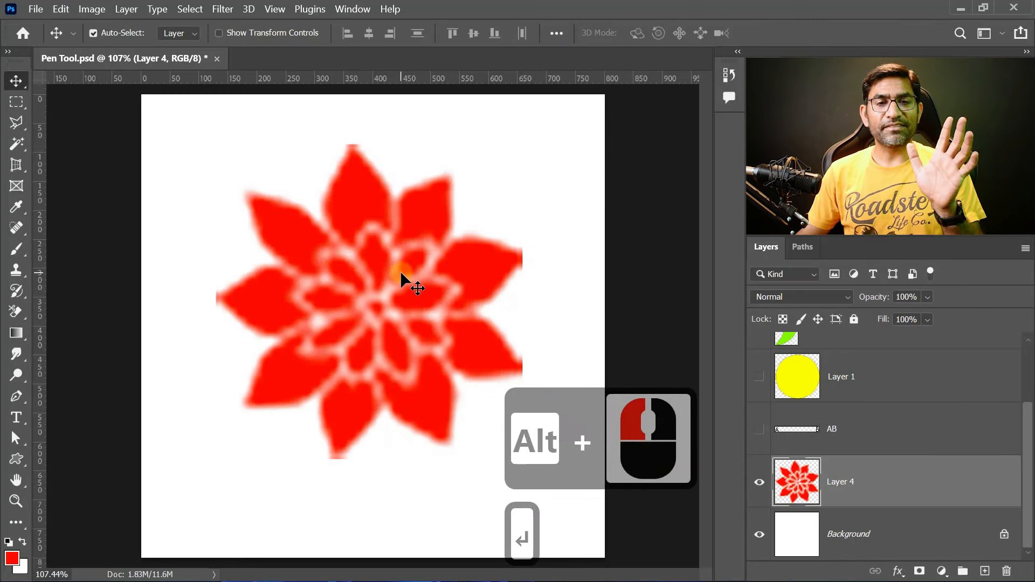
Delete the layer holding the pixel flower
key(alt)
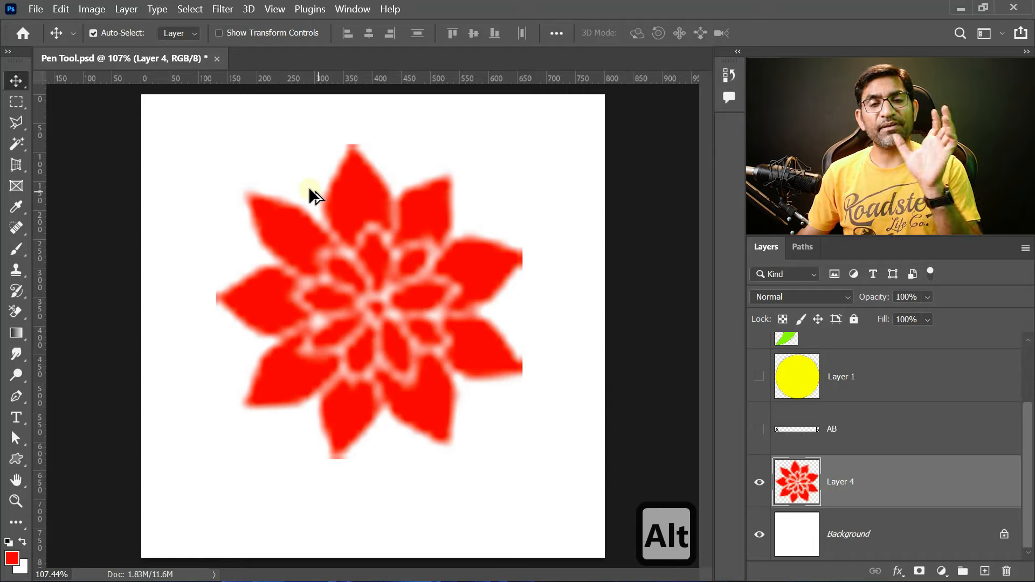
scroll(309, 187, down, 3)
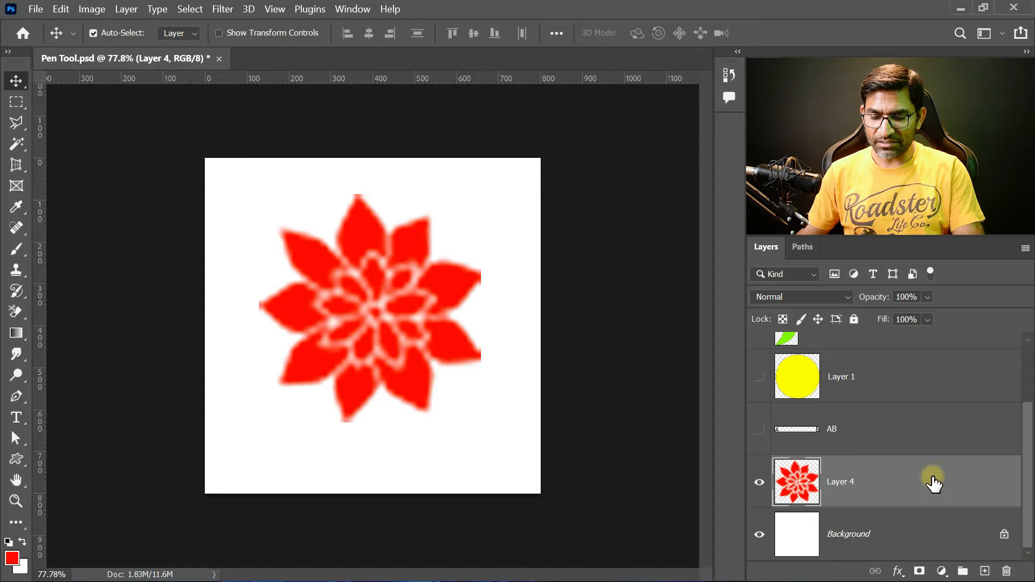
key(Delete)
key(ctrl+0)
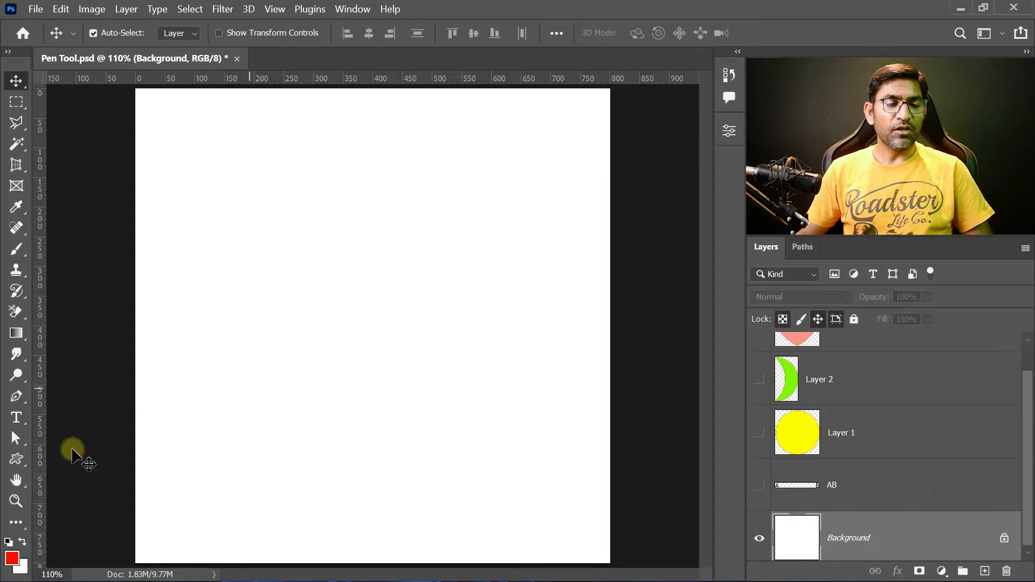
Switch the Custom Shape Tool to Shape mode and draw the flower about 404 × 416 px around the canvas centre
click(16, 459)
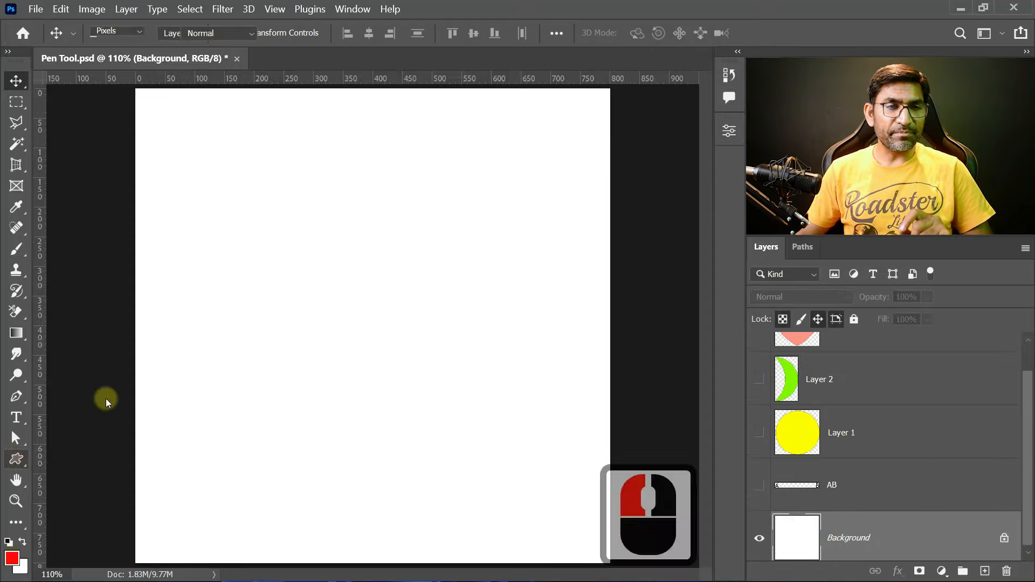
click(140, 32)
click(140, 32)
click(108, 45)
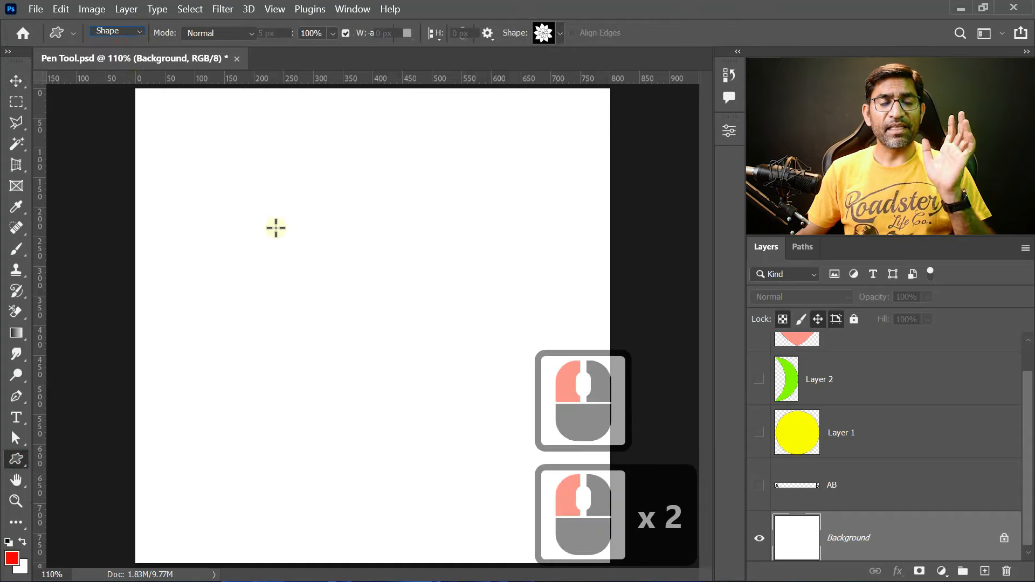
drag(374, 315, 492, 434)
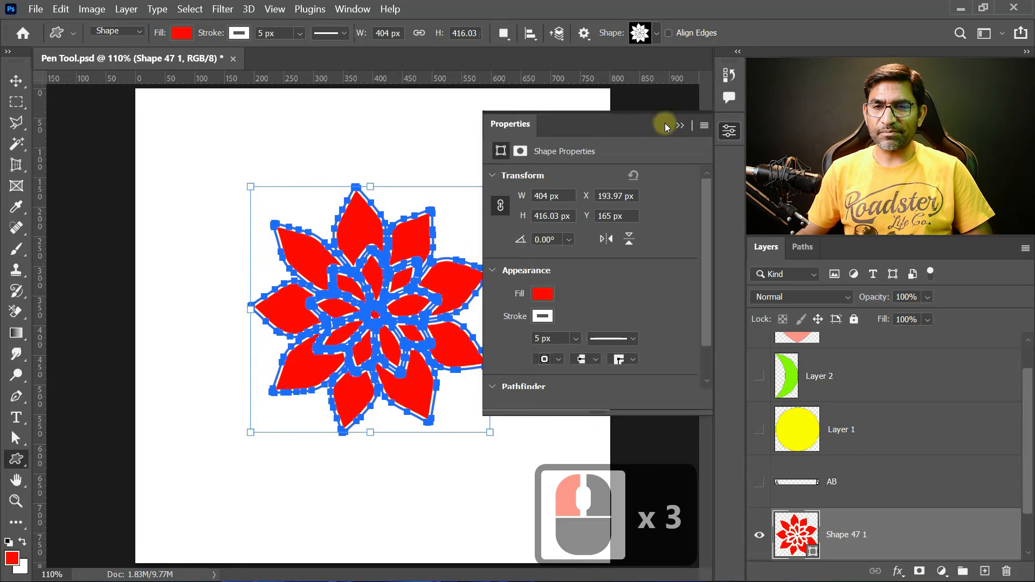
click(680, 127)
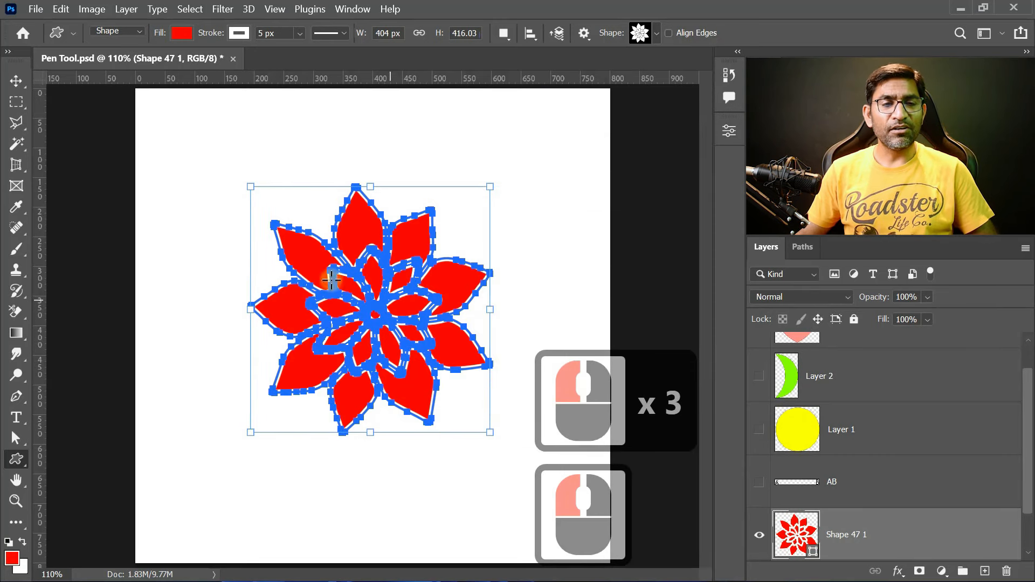
Remove the white stroke from the vector flower by setting its stroke to no color
click(16, 81)
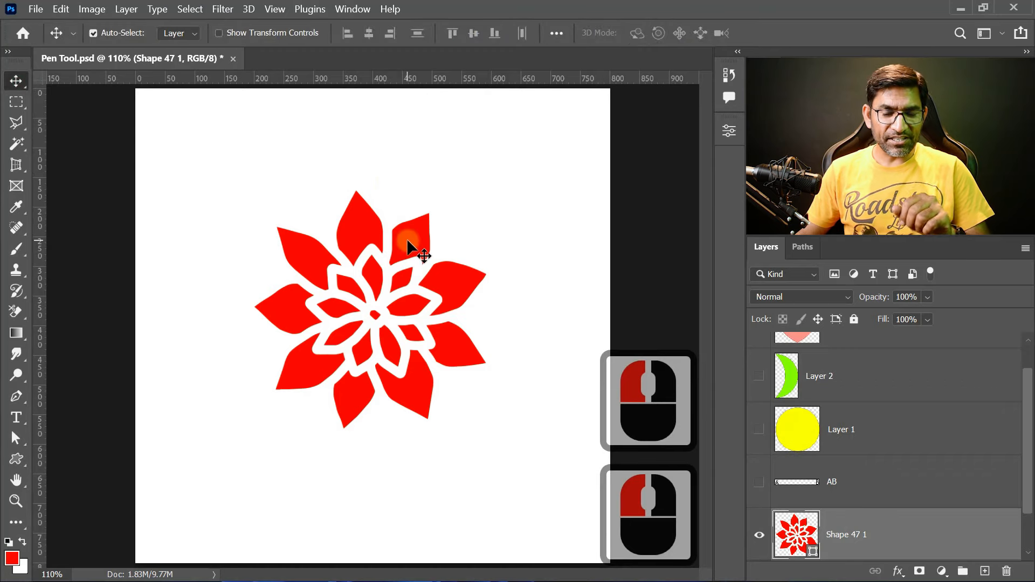
click(759, 510)
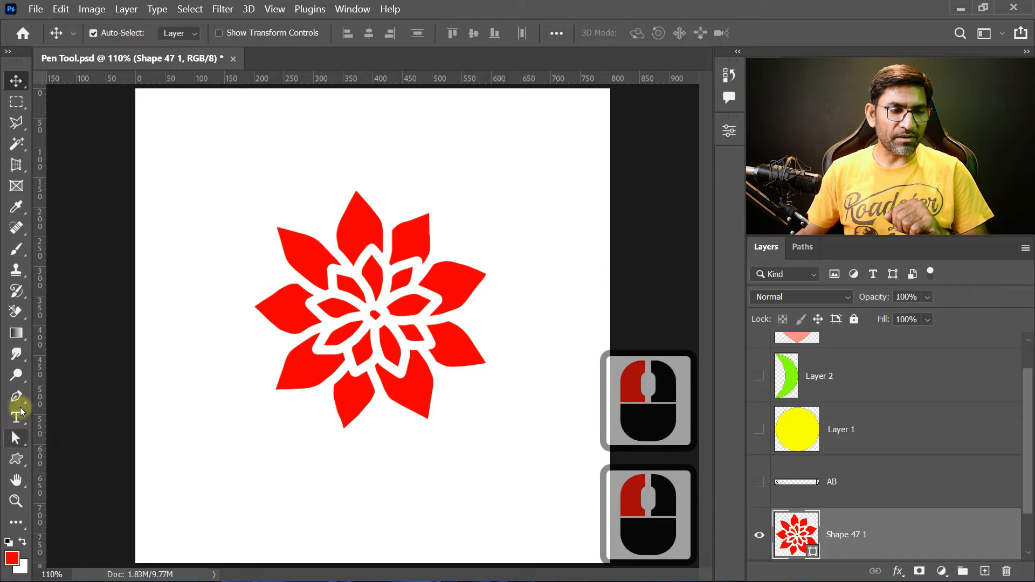
key(p)
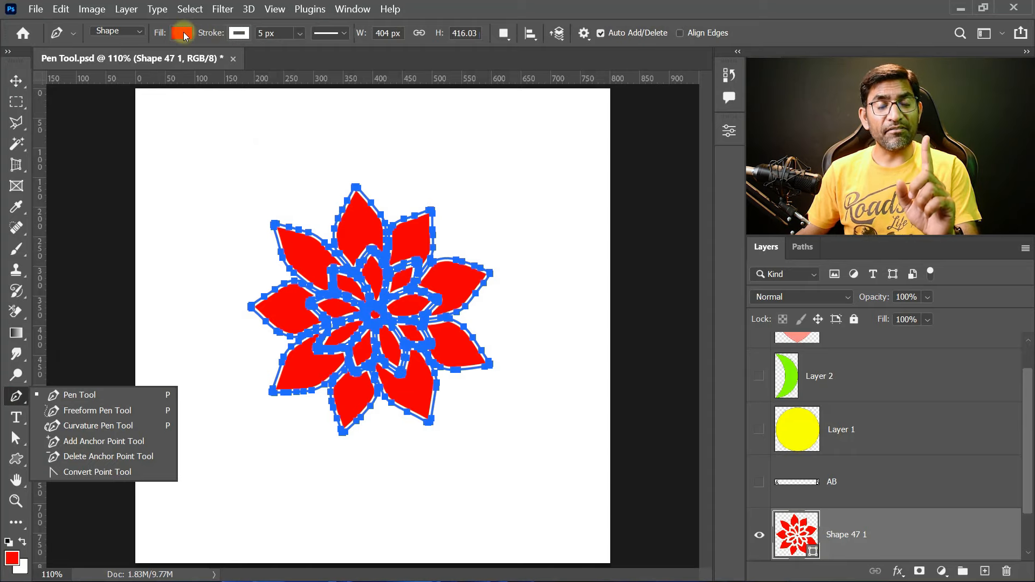
click(239, 34)
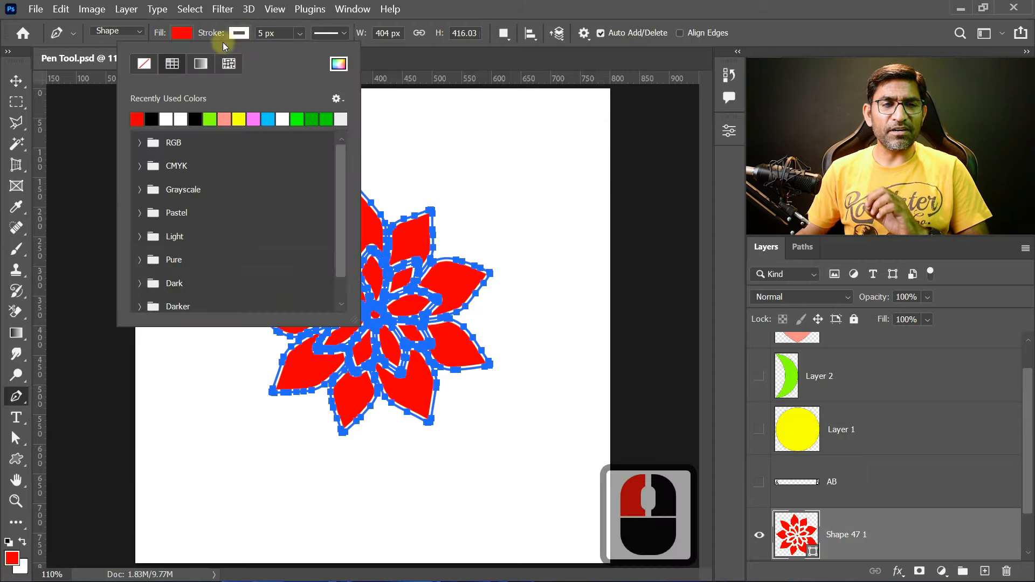
click(146, 64)
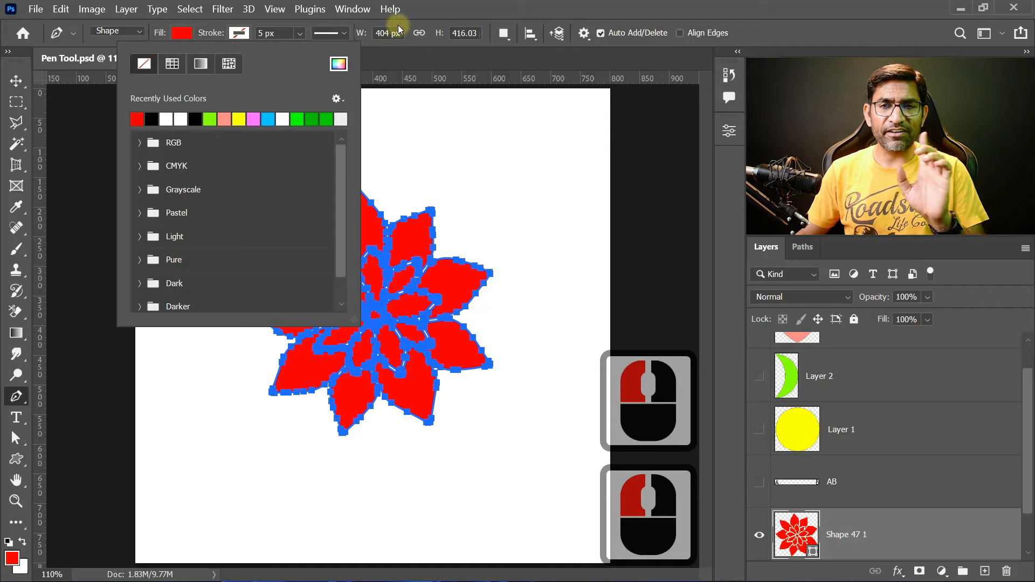
click(21, 86)
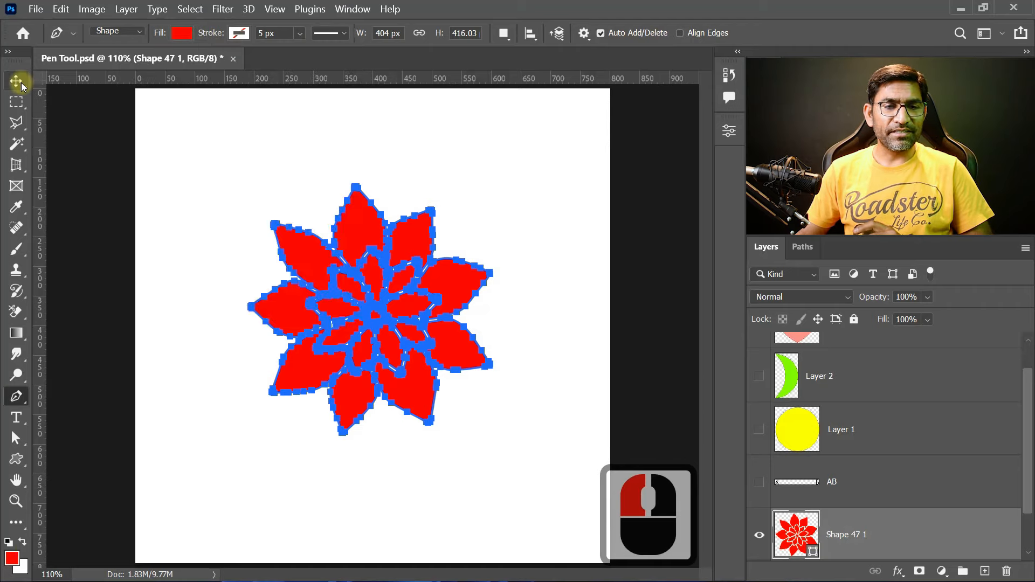
Scale the vector flower proportionally about its centre down to about 16% with Free Transform, and apply the transform
click(21, 86)
key(ctrl+t)
key(Escape)
key(ctrl)
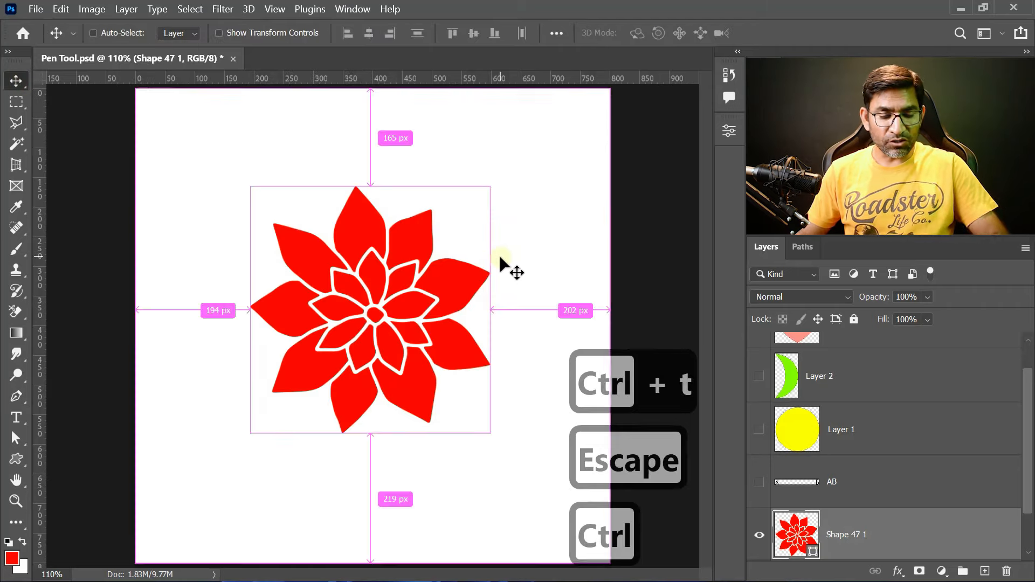
key(ctrl+t)
drag(490, 184, 392, 287)
key(alt)
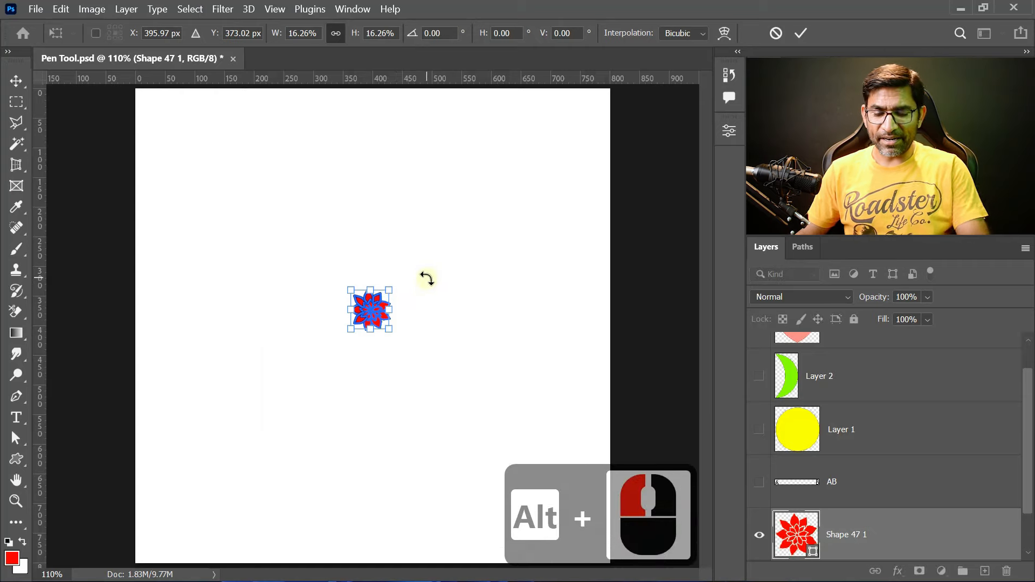
key(Return)
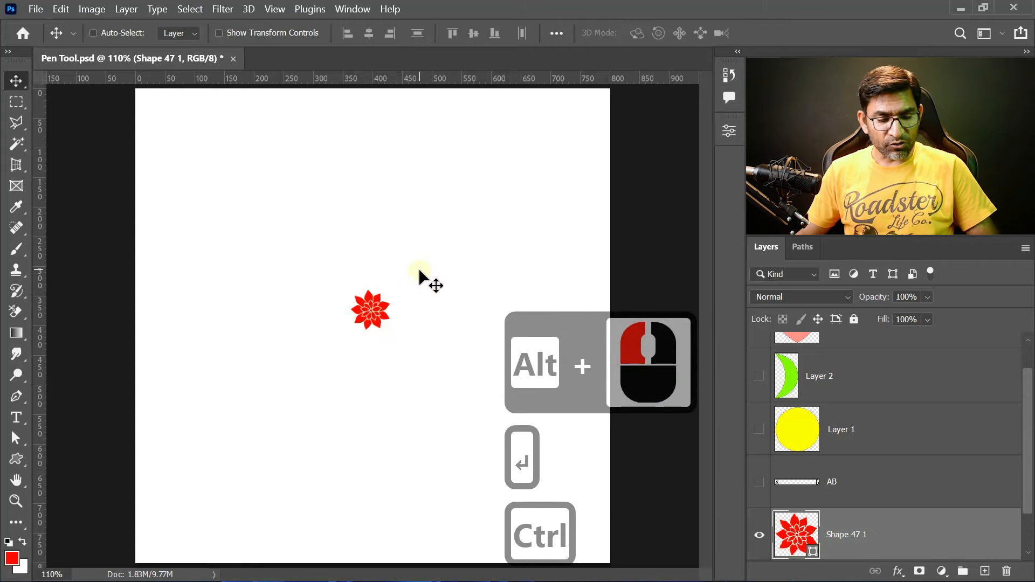
Enlarge the tiny vector flower proportionally about its centre to about 627%, and apply the transform
key(ctrl+t)
drag(387, 290, 487, 185)
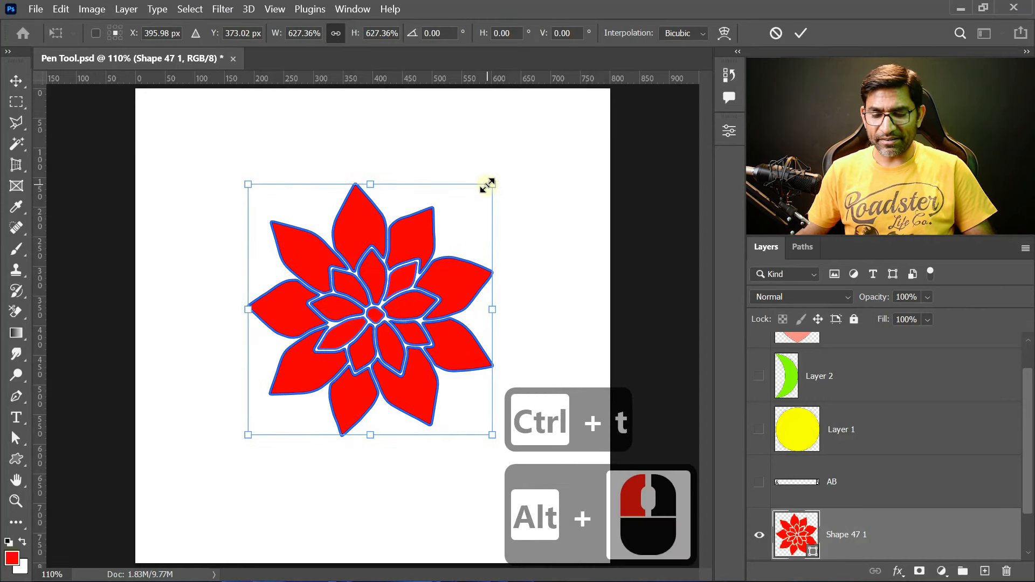
key(Return)
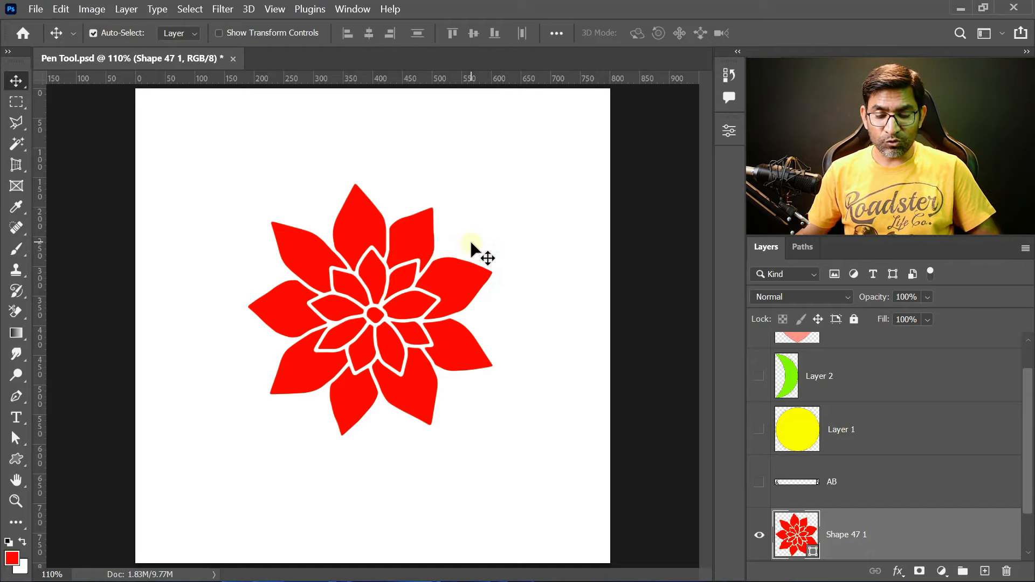
Examine the petal edges of the enlarged vector flower up close, and return to the full canvas
alt+scroll(348, 194, up, 9)
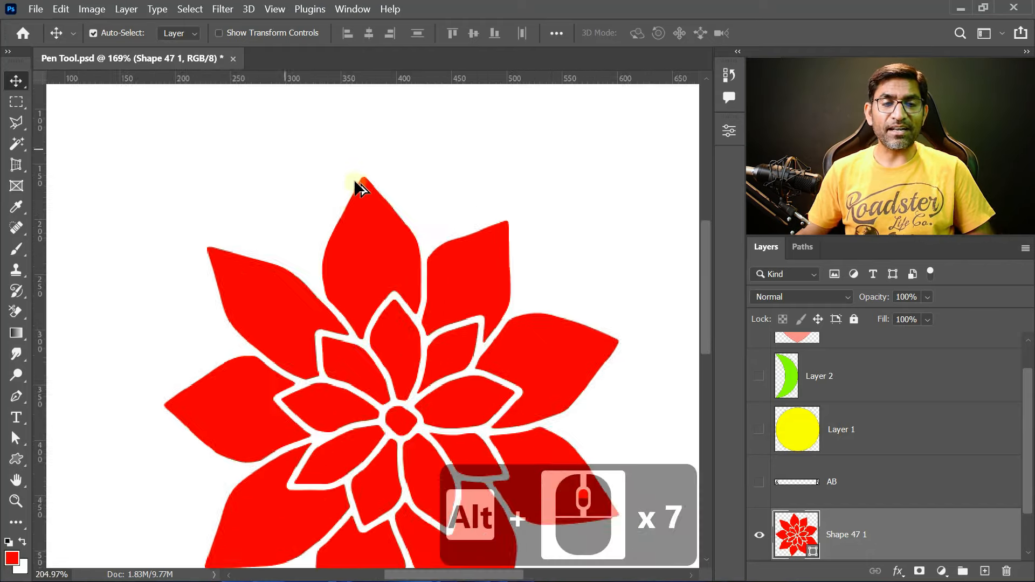
alt+scroll(305, 244, up, 13)
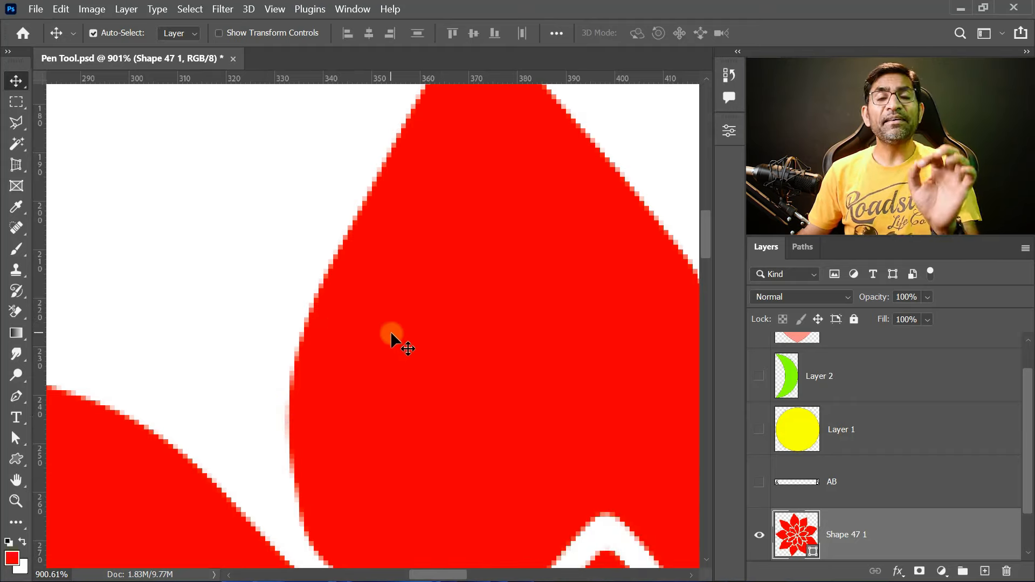
alt+scroll(345, 310, down, 12)
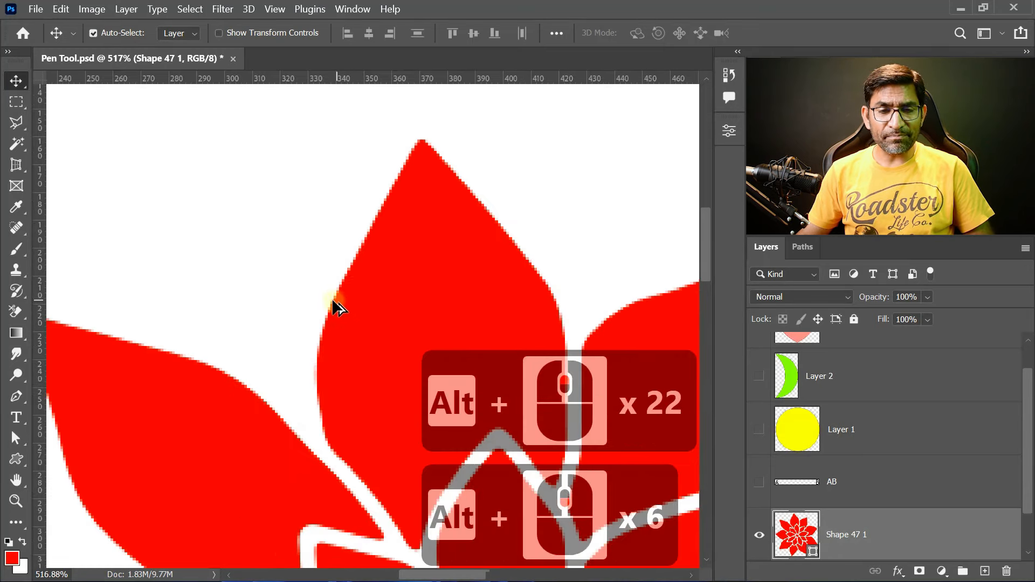
alt+scroll(291, 259, down, 6)
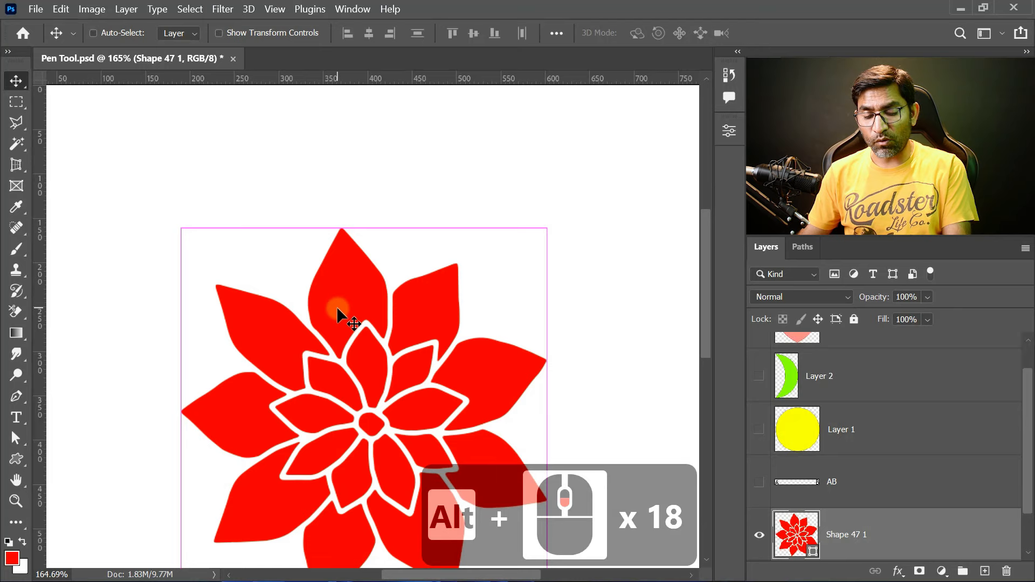
key(ctrl+0)
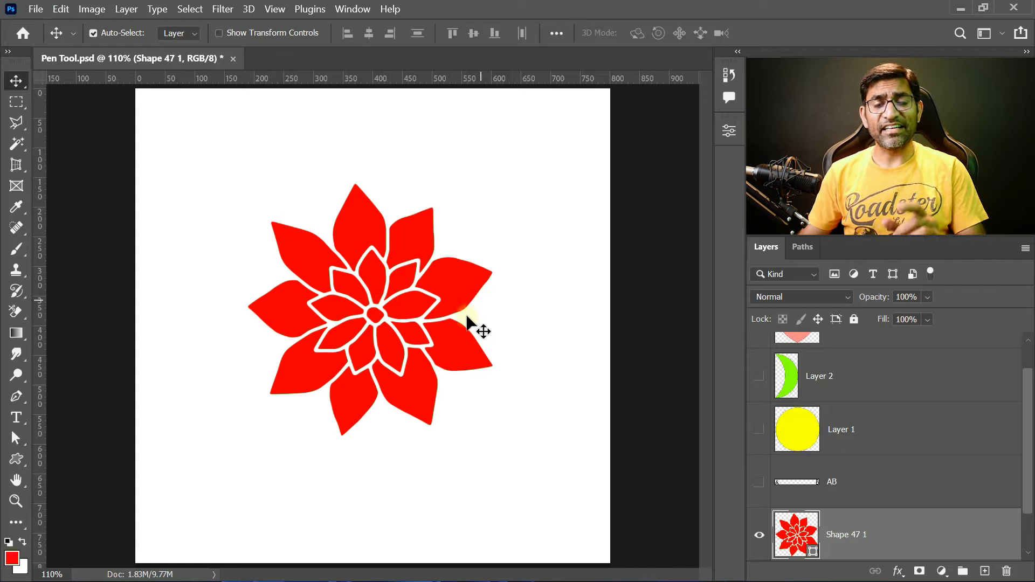
Delete the layer holding the vector flower
key(Delete)
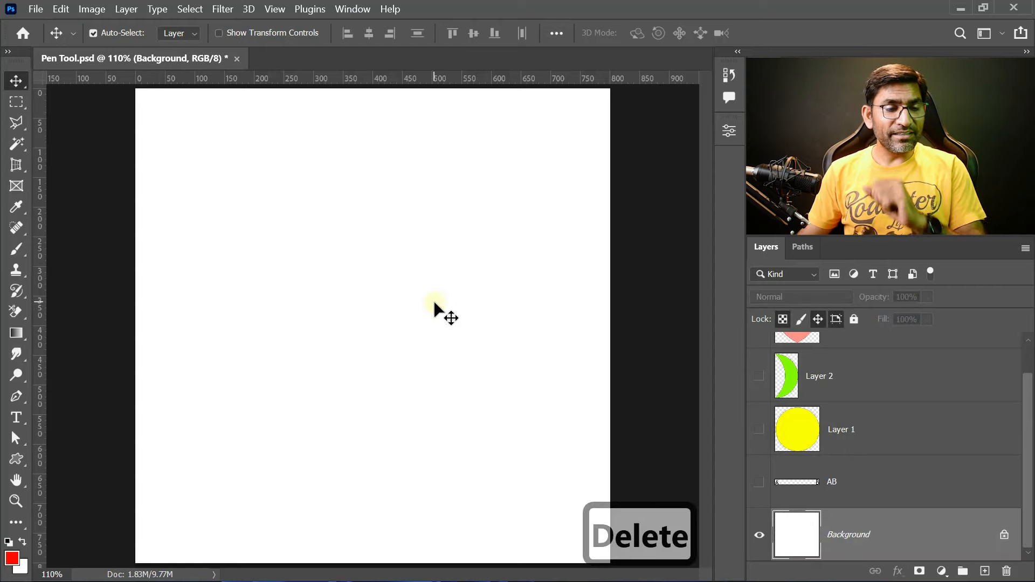
Activate the Pen Tool with the default black and white colours, and show the AB layer
click(17, 397)
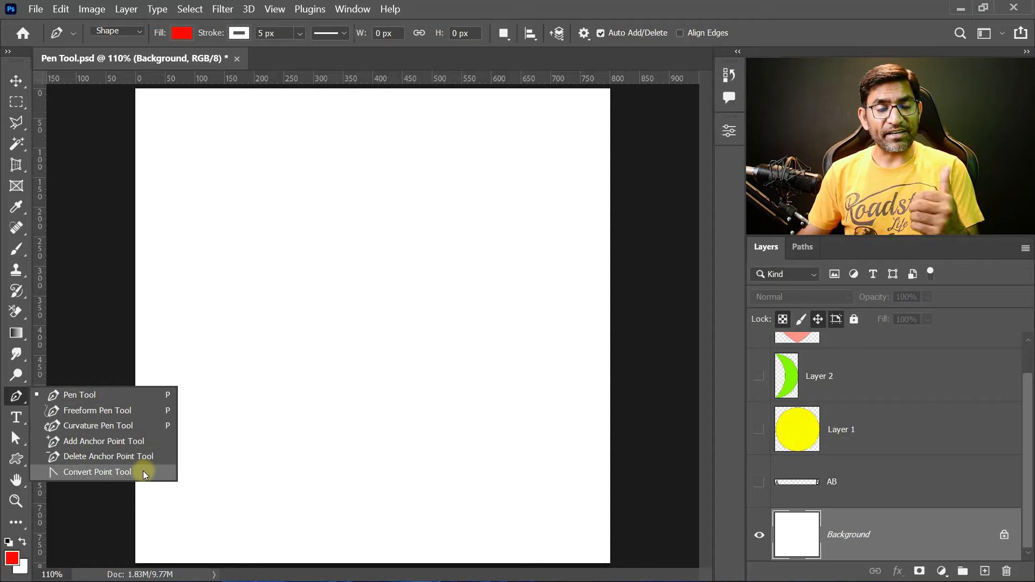
click(116, 396)
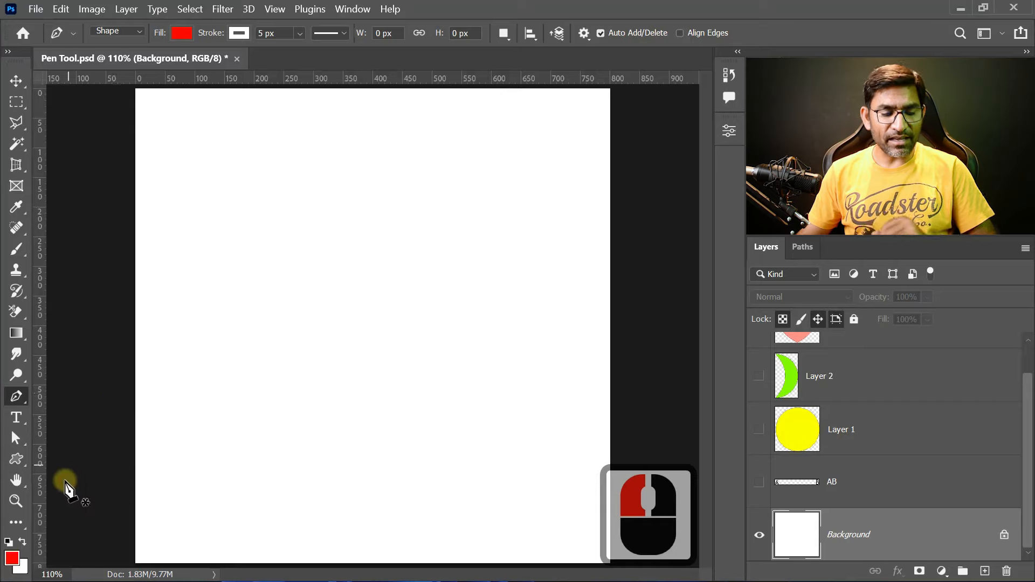
key(d)
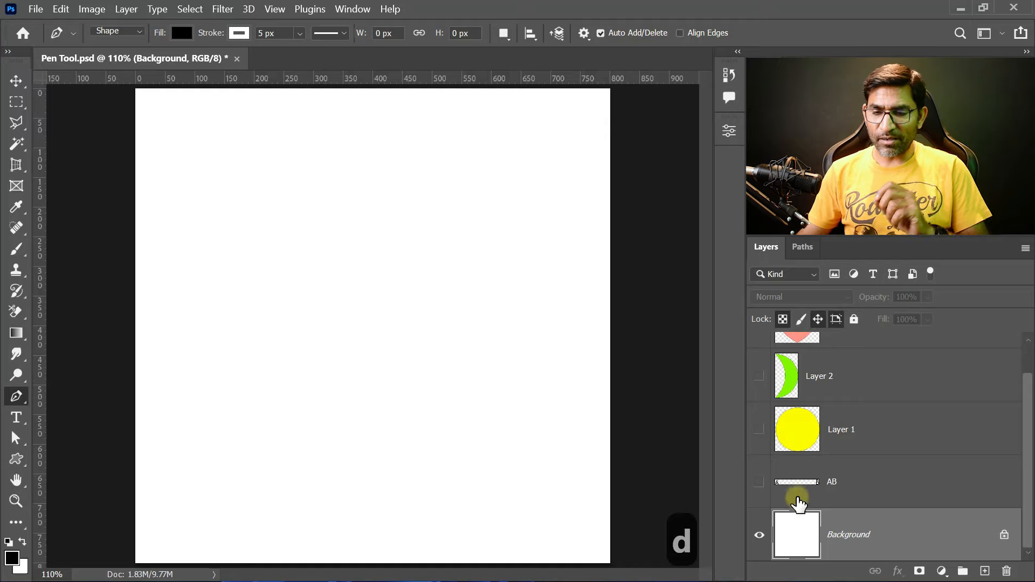
click(759, 483)
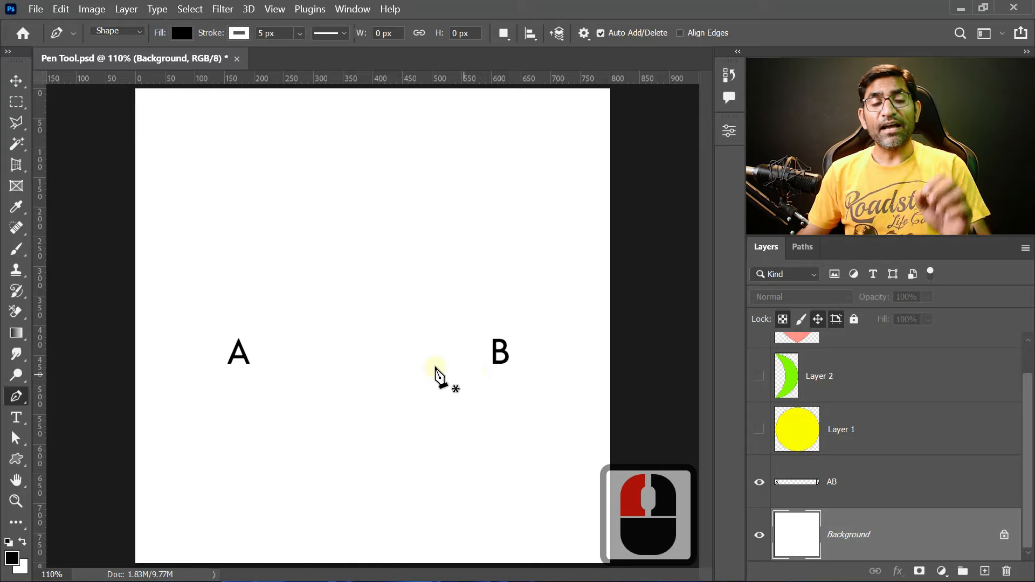
Anchor a path above letter A and, after undoing a trial straight segment, draw an upward arc about 437 × 83 px to above B
click(235, 297)
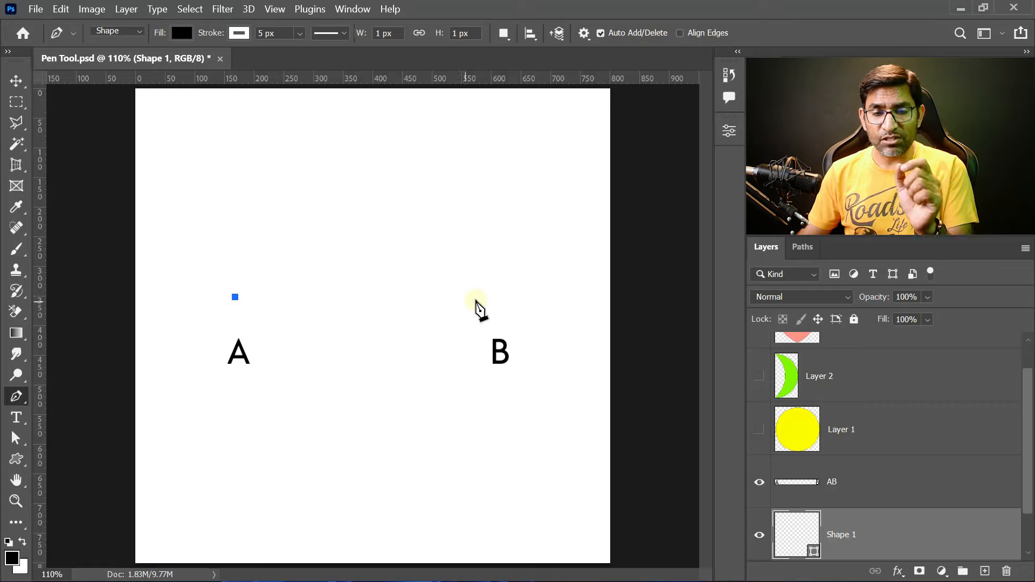
click(494, 292)
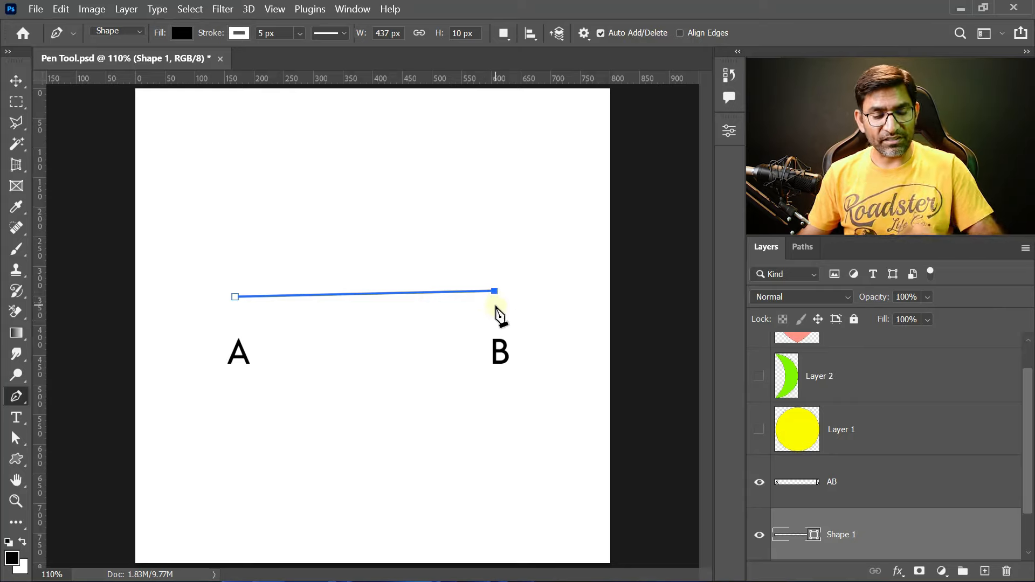
key(ctrl+z)
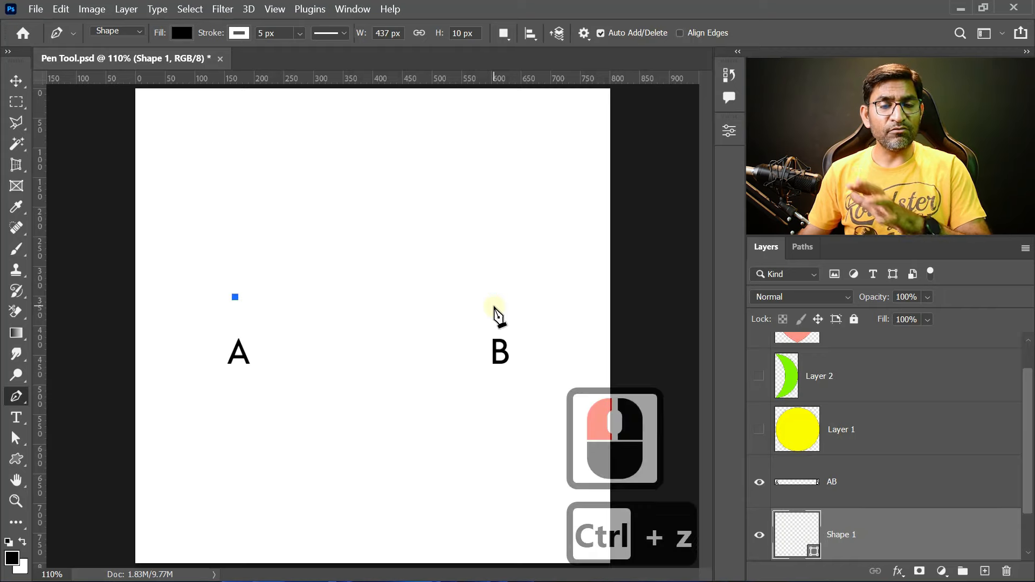
drag(495, 288, 621, 381)
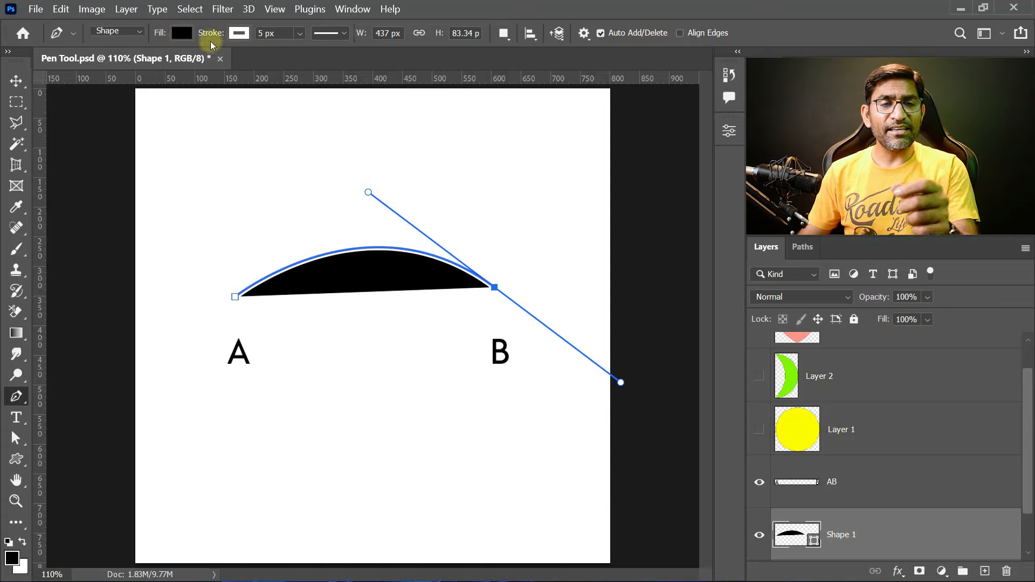
Set the arc's fill to no color and its stroke to red
click(184, 36)
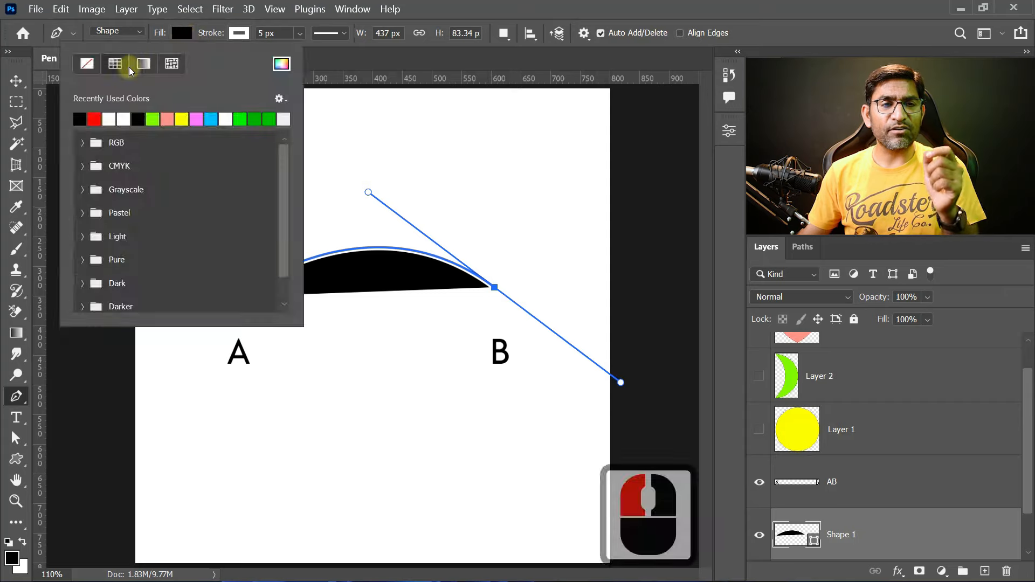
click(86, 62)
click(239, 33)
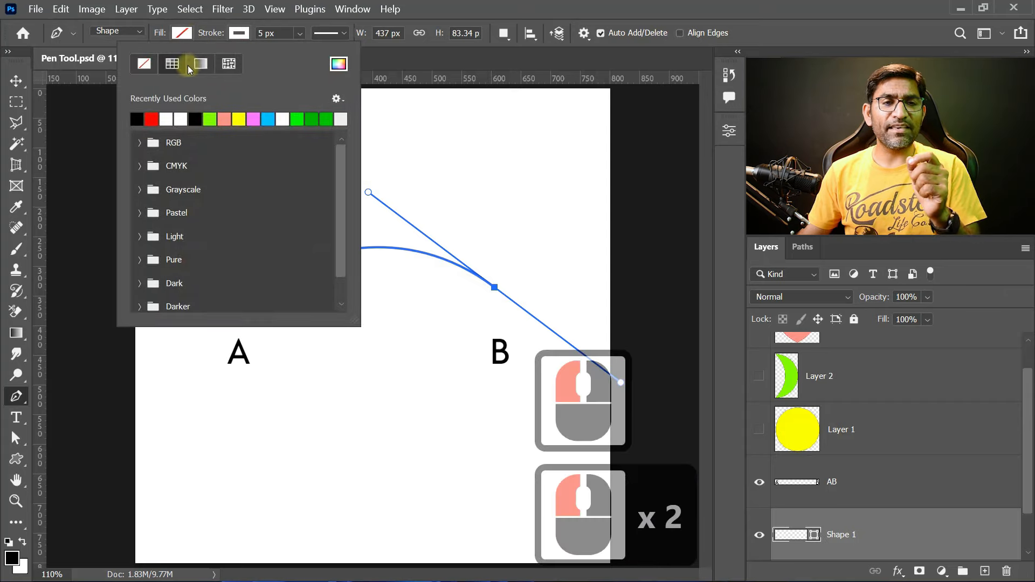
click(137, 118)
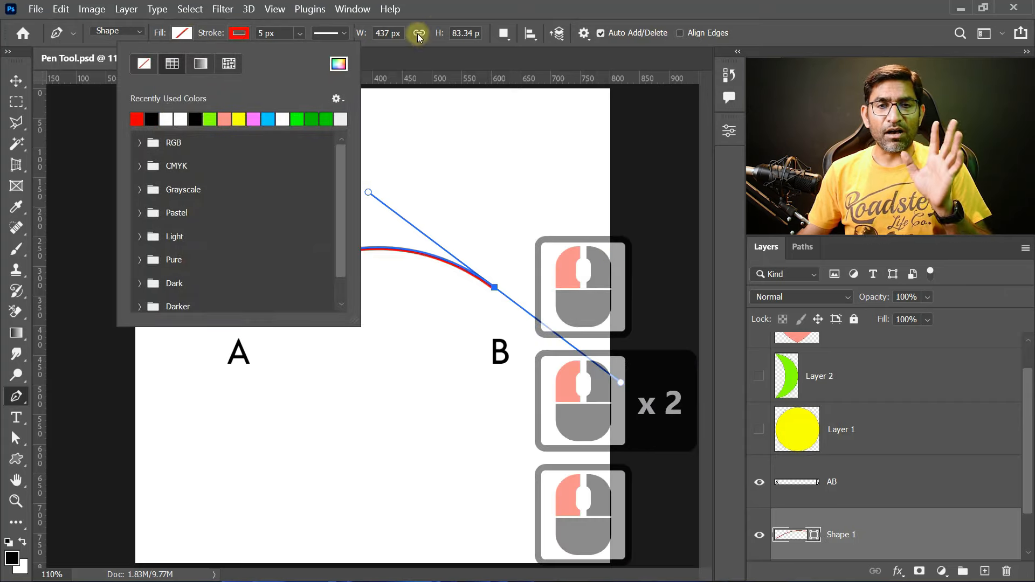
click(463, 8)
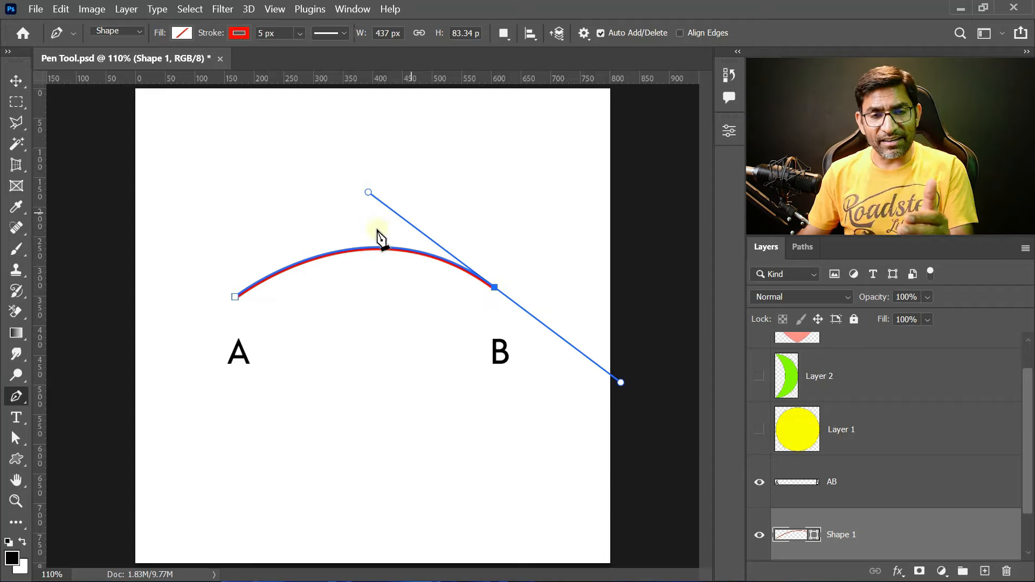
Extend the arc to an anchor below and between the letters, and close the path at its starting anchor above A
click(359, 248)
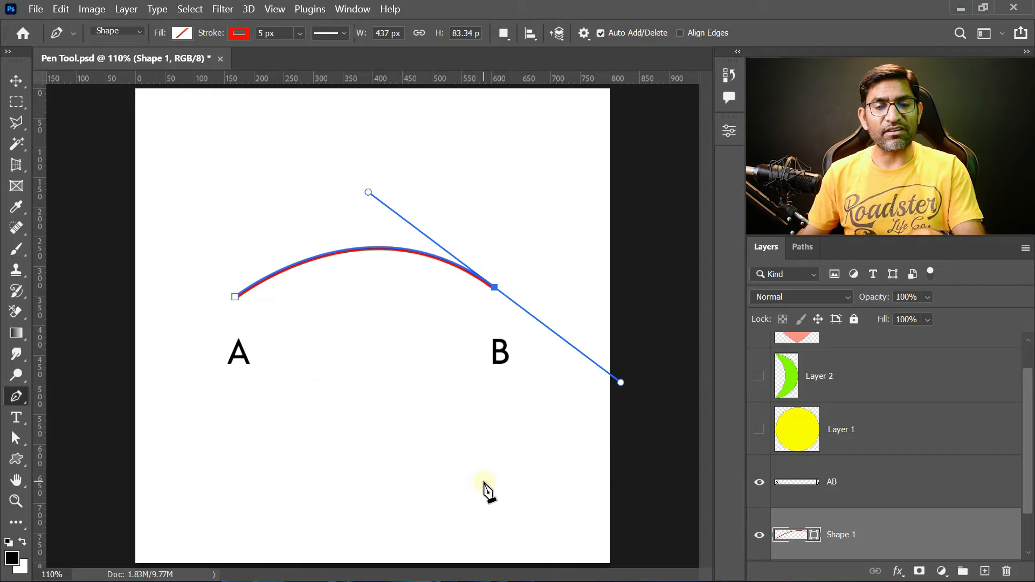
click(357, 417)
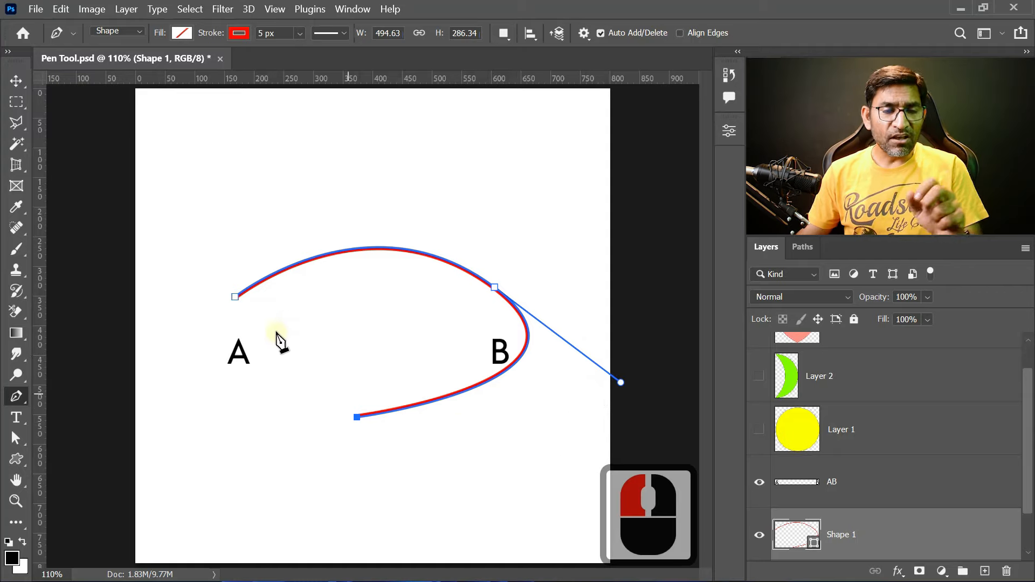
click(234, 298)
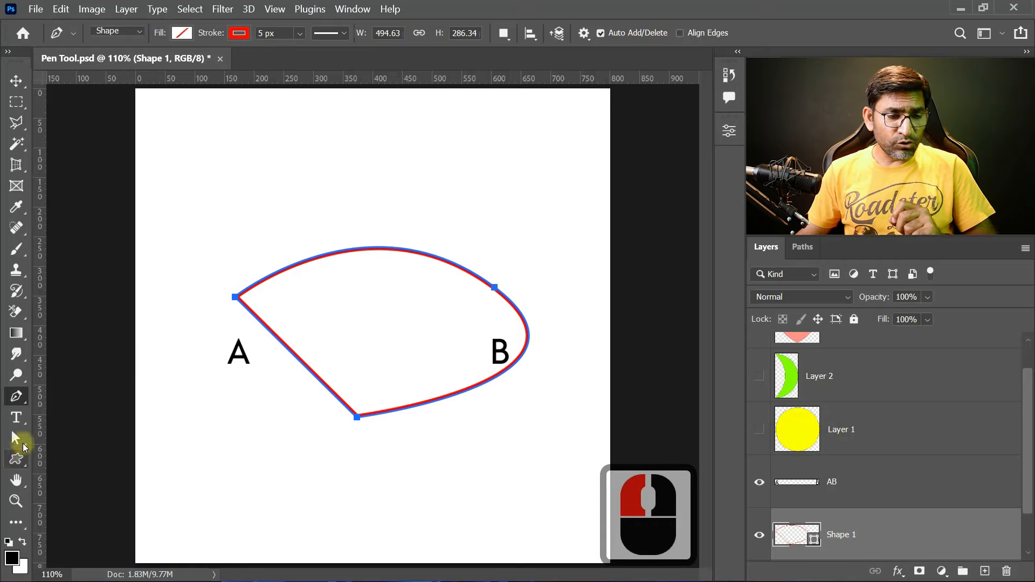
Move the whole closed path slightly up and to the left using the Path Selection Tool
drag(22, 443, 109, 461)
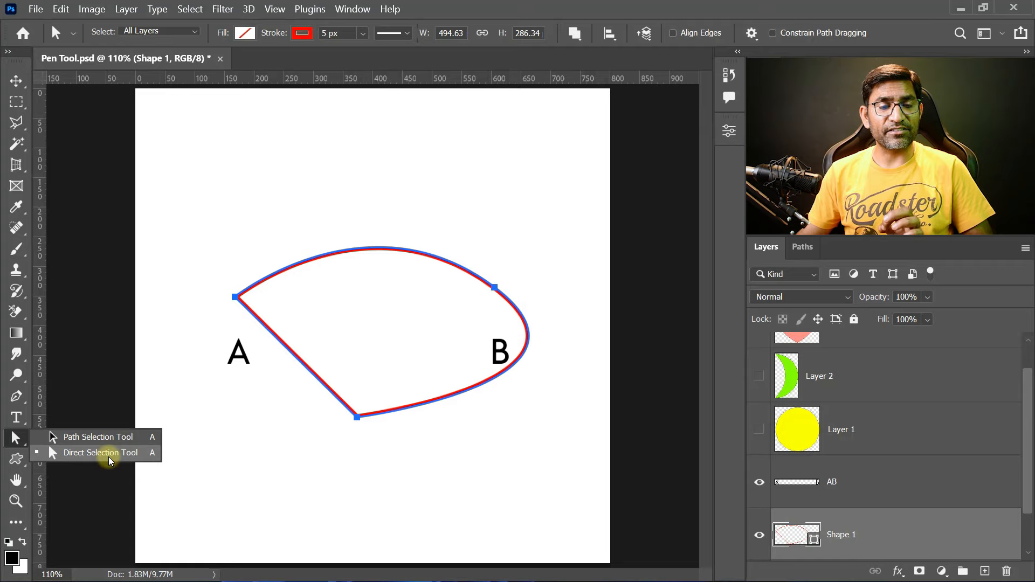
click(109, 438)
mouse_move(343, 251)
mouse_down()
mouse_move(351, 189)
mouse_move(361, 324)
mouse_move(339, 243)
mouse_up()
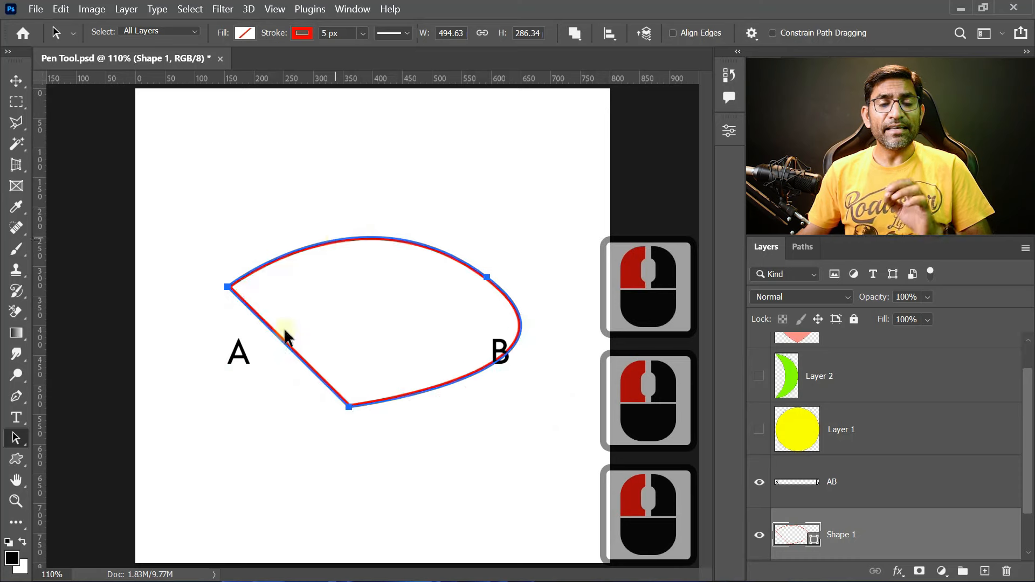
Use the Direct Selection Tool to move the anchor near B inward and shorten its handles, narrowing the path to about 398 px
right_click(19, 438)
click(81, 432)
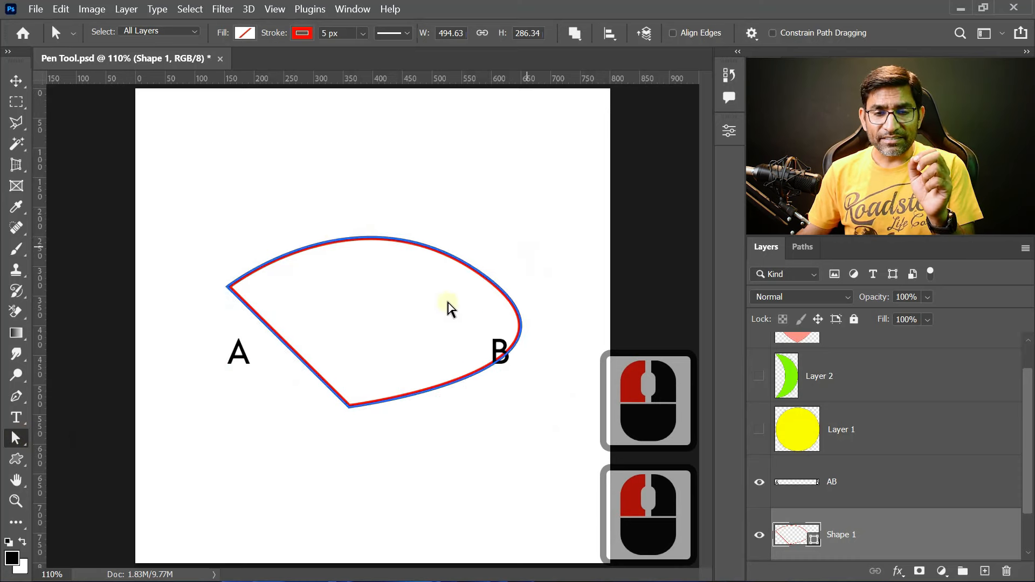
double_click(486, 277)
mouse_move(613, 376)
mouse_down()
mouse_move(576, 394)
mouse_move(477, 401)
mouse_move(545, 362)
mouse_move(555, 332)
mouse_move(564, 398)
mouse_move(555, 401)
mouse_up()
drag(419, 143, 441, 185)
click(487, 277)
mouse_move(487, 277)
mouse_down()
mouse_move(432, 245)
mouse_move(442, 253)
mouse_up()
drag(505, 381, 523, 317)
With the Pen Tool active, move the same curve anchor further inward and angle its lower handle upward independently of the other handle
click(16, 399)
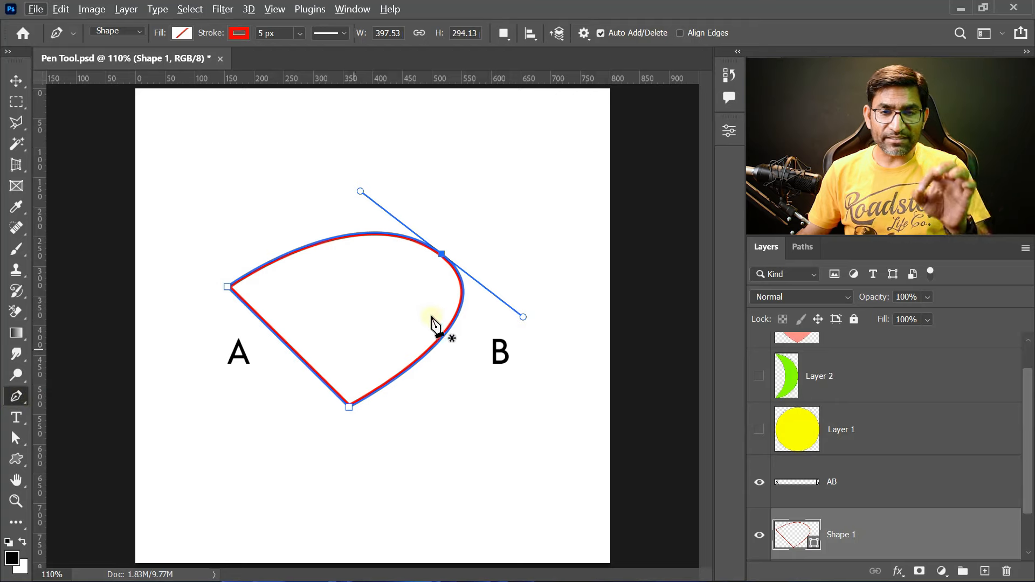
click(438, 281)
drag(444, 255, 407, 237)
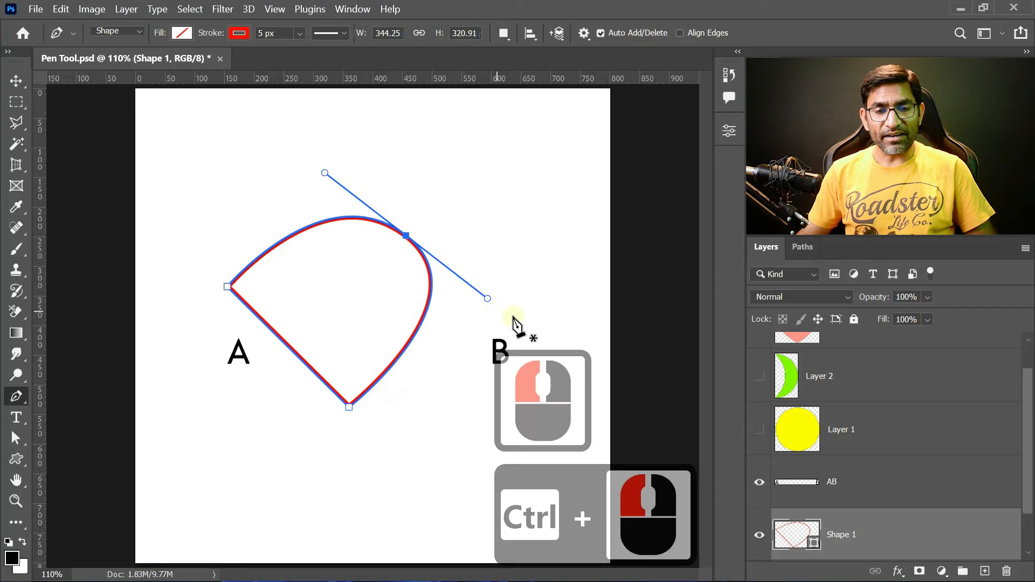
mouse_move(490, 302)
mouse_down()
mouse_move(479, 323)
mouse_move(507, 273)
mouse_move(463, 365)
mouse_move(508, 246)
mouse_move(477, 296)
mouse_up()
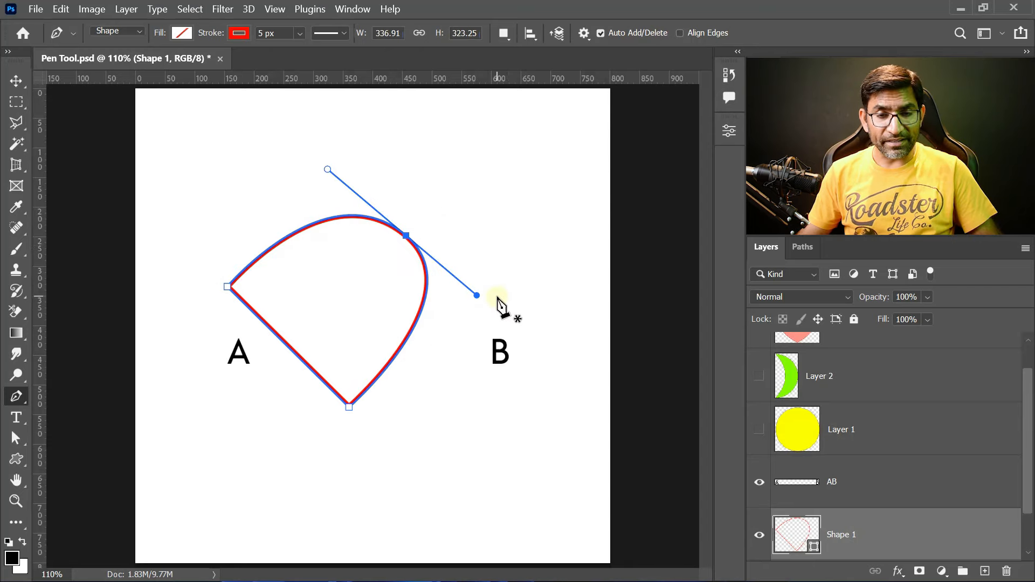
click(478, 297)
drag(480, 294, 497, 256)
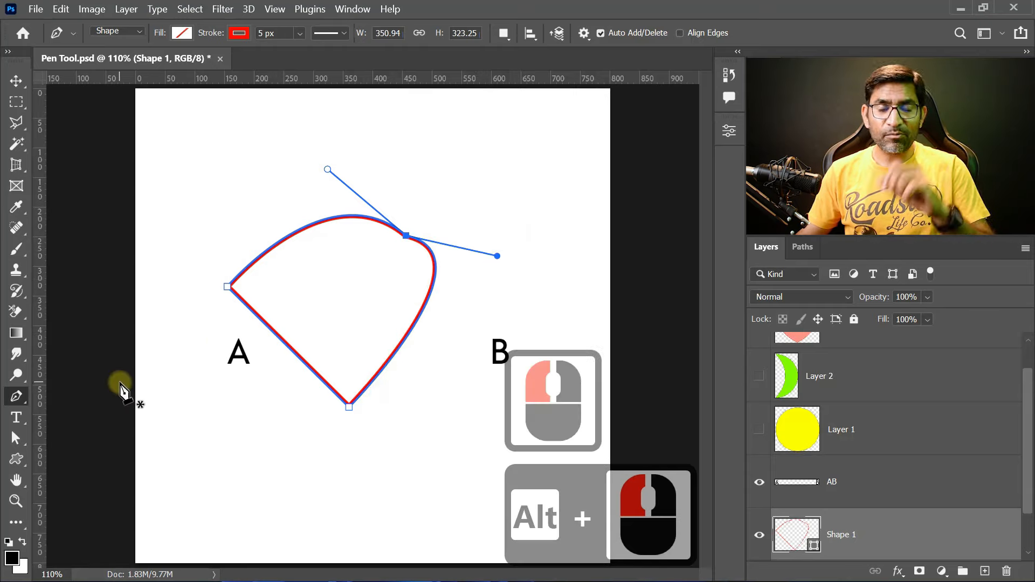
Use the Convert Point Tool to angle both handles of the curve anchor independently, and reset that anchor to a corner with new smooth handles
click(16, 399)
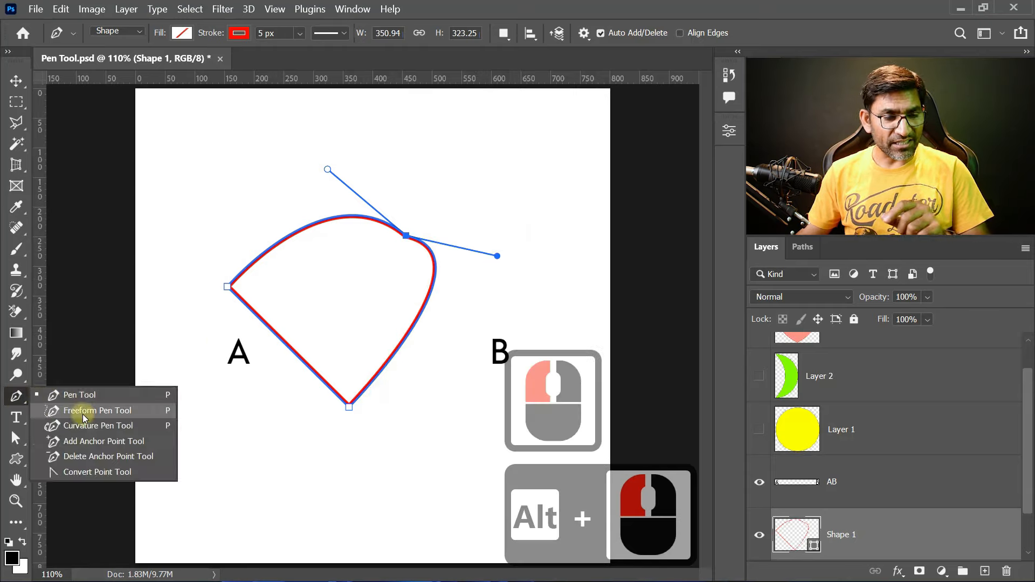
click(114, 473)
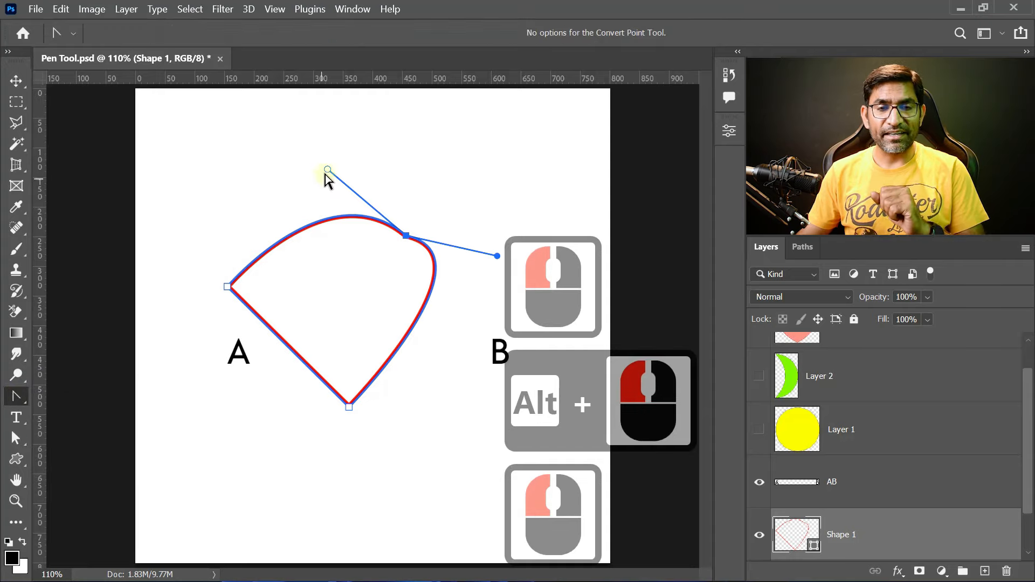
drag(324, 168, 383, 143)
drag(498, 257, 503, 213)
click(406, 236)
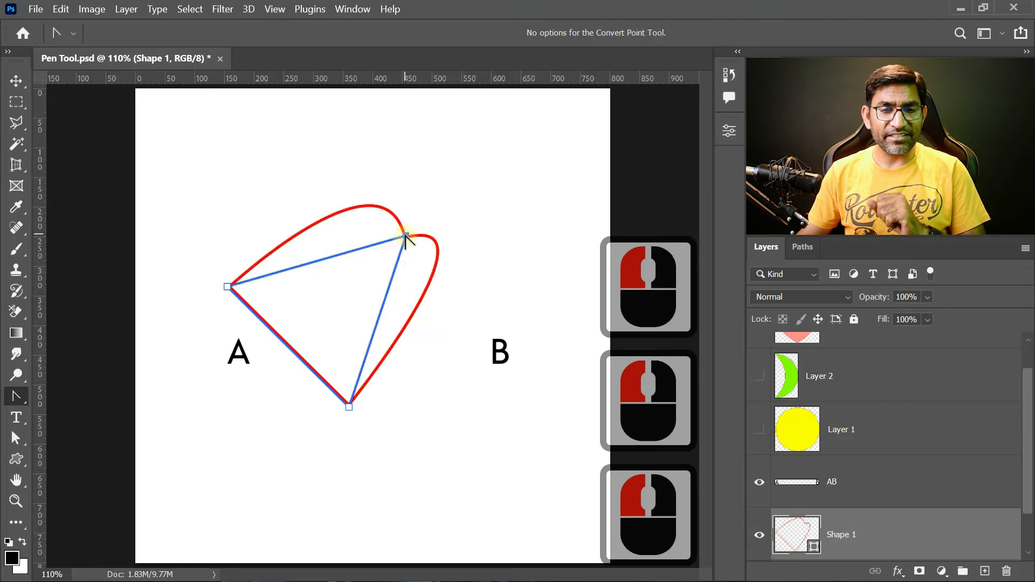
drag(406, 237, 469, 294)
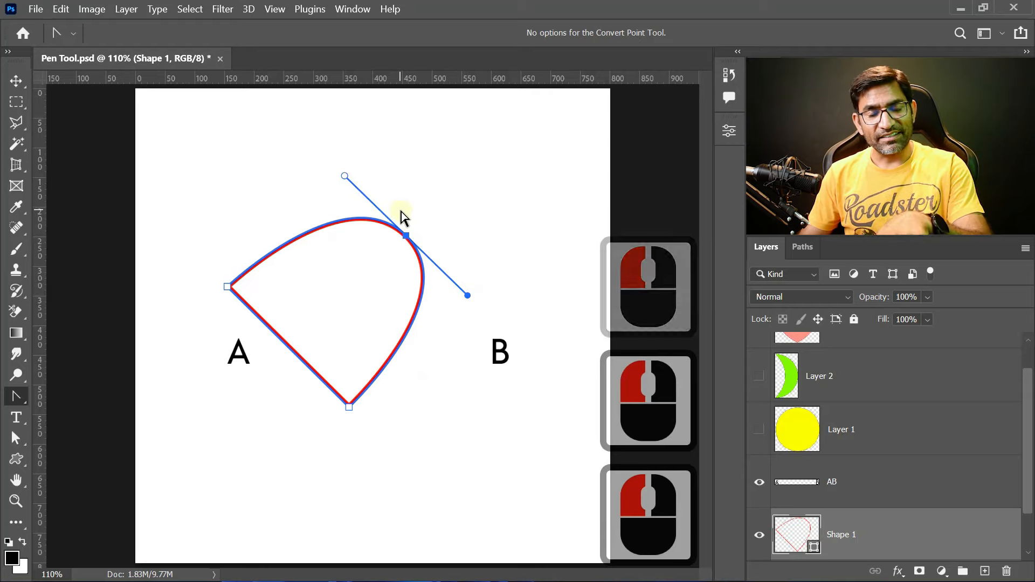
With the Pen Tool active, convert the same anchor to a corner point and pull out new symmetrical handles from it
right_click(17, 398)
click(70, 397)
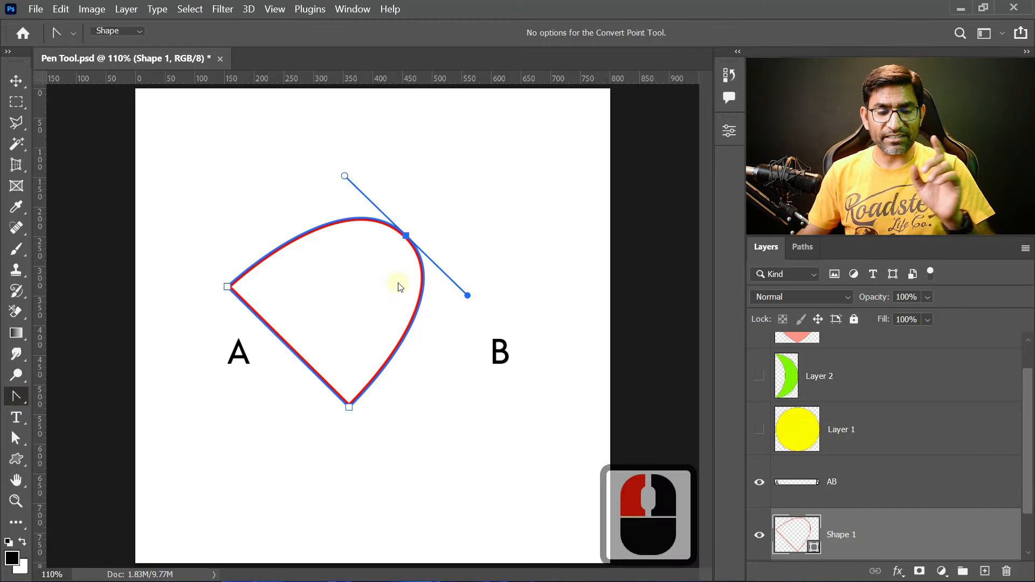
alt+click(406, 237)
alt+click(407, 239)
drag(405, 237, 459, 294)
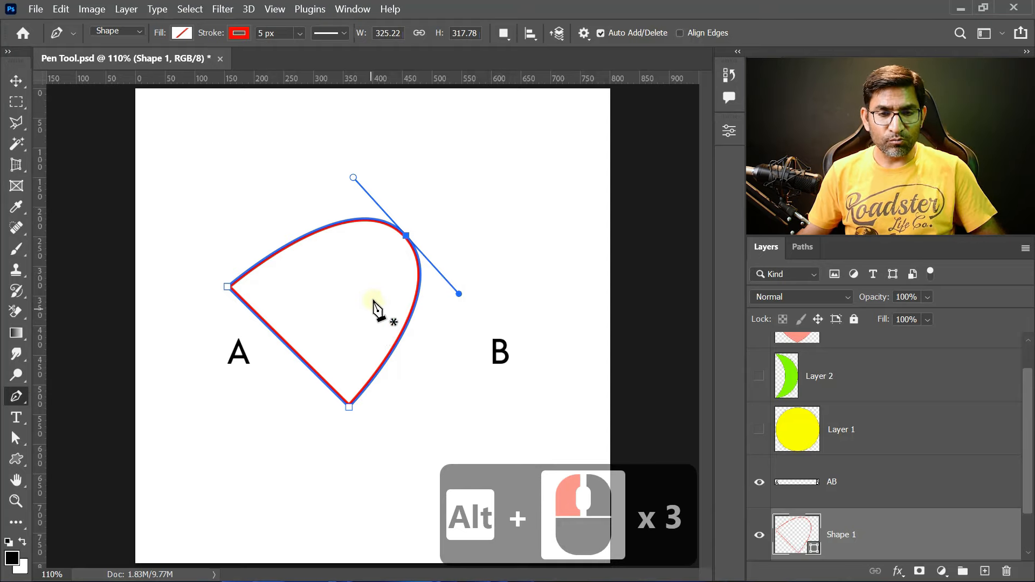
Move the curve anchor slightly up and outward, and swing its lower handle outward independently, making the path about 367 px wide
mouse_move(406, 236)
mouse_down()
mouse_move(384, 231)
mouse_move(330, 288)
mouse_move(426, 219)
mouse_up()
ctrl+click(426, 219)
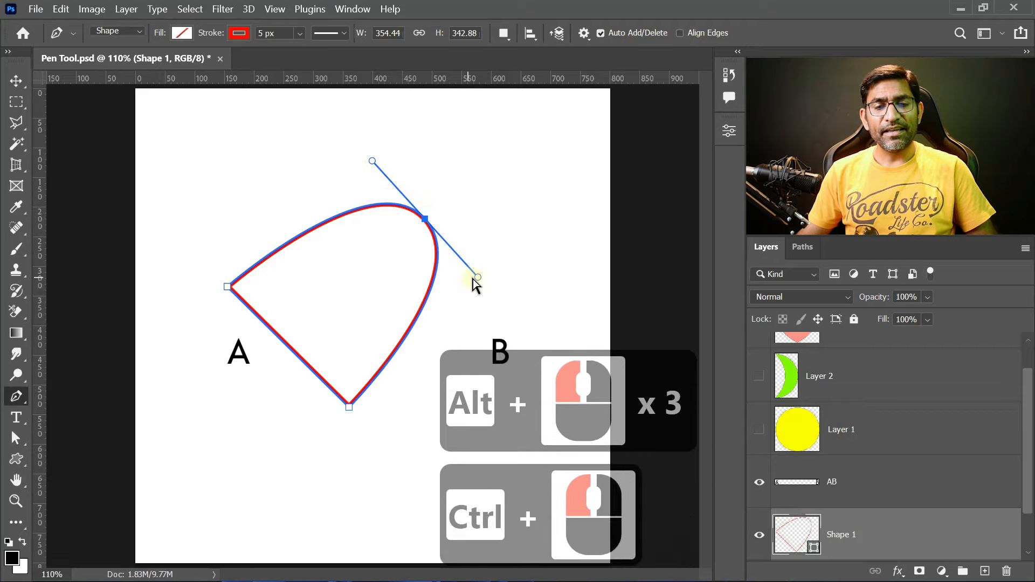
drag(477, 277, 507, 229)
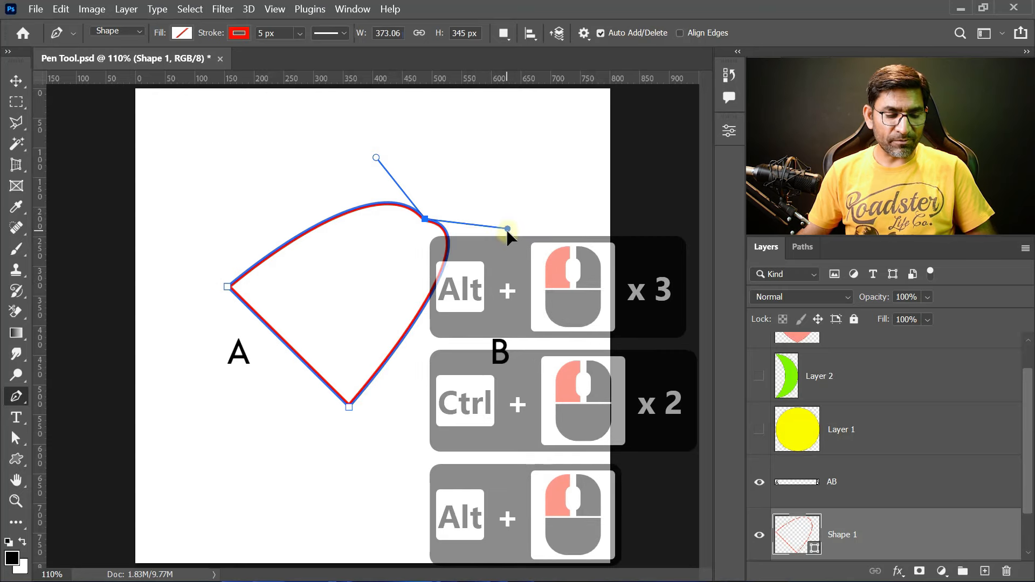
mouse_move(507, 229)
mouse_down()
mouse_move(376, 264)
mouse_move(498, 247)
mouse_up()
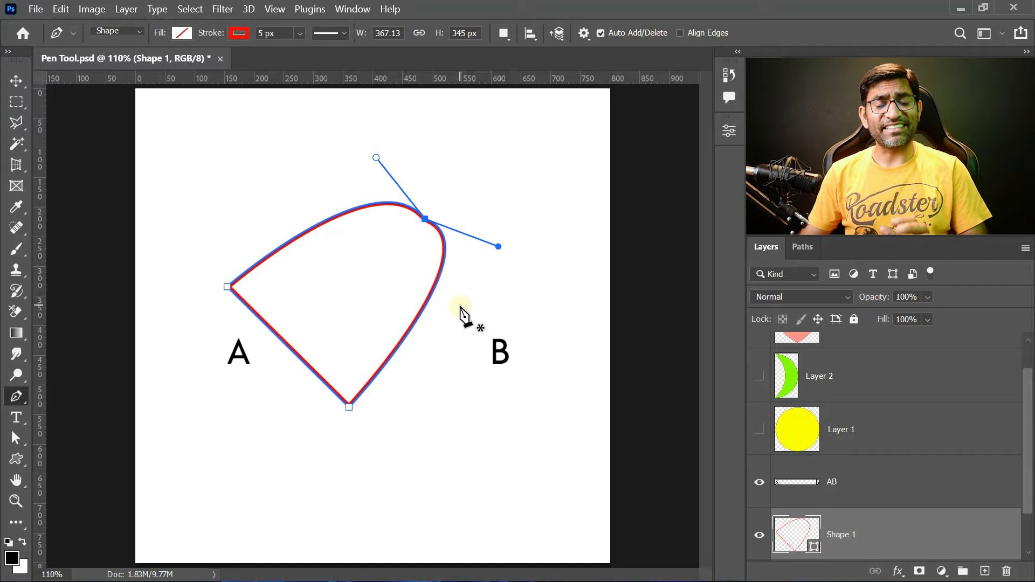
Delete the practice shape, and show Layer 1 with the yellow circle in place of the AB layer
key(Delete)
key(Delete)
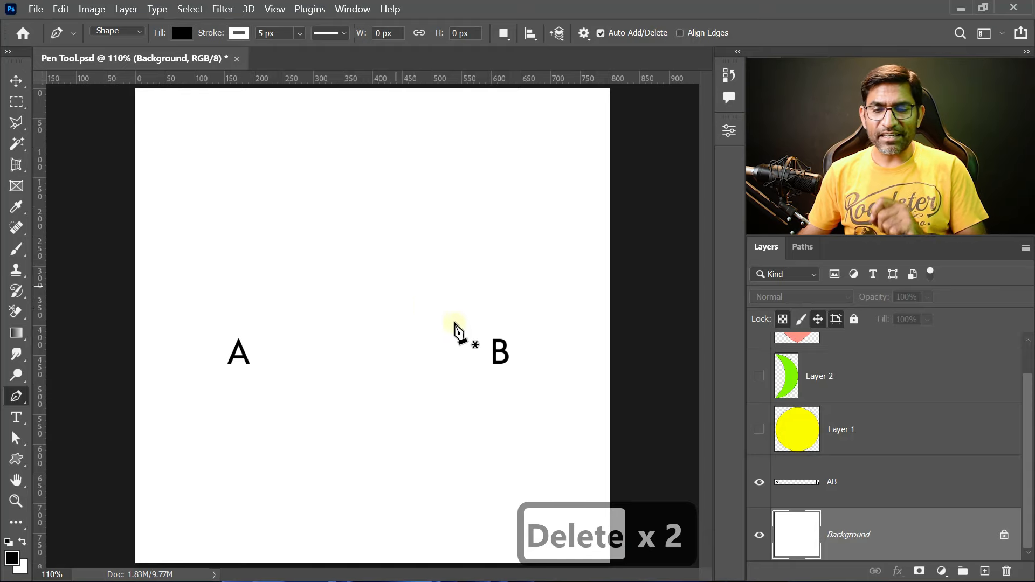
click(760, 483)
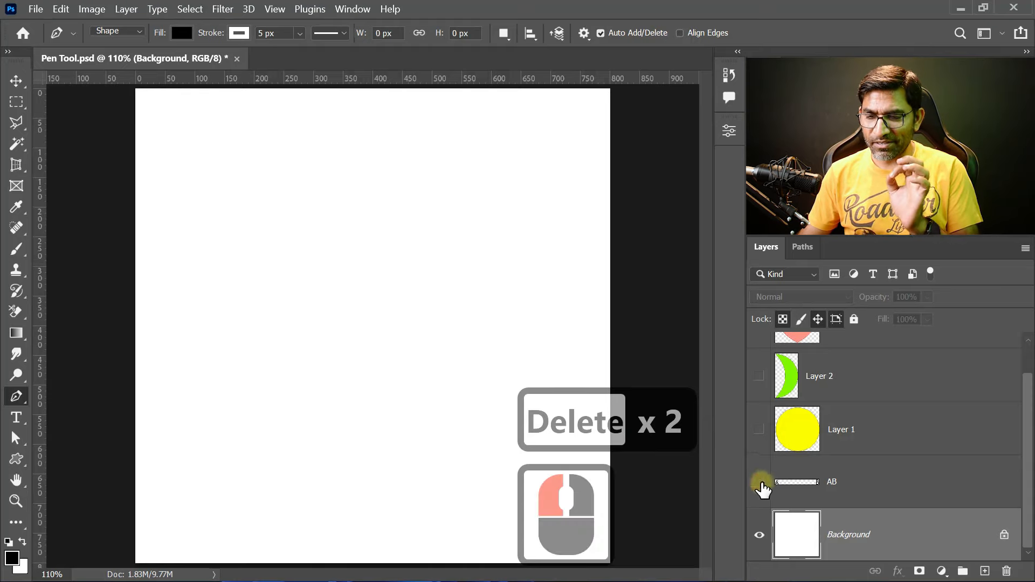
click(758, 430)
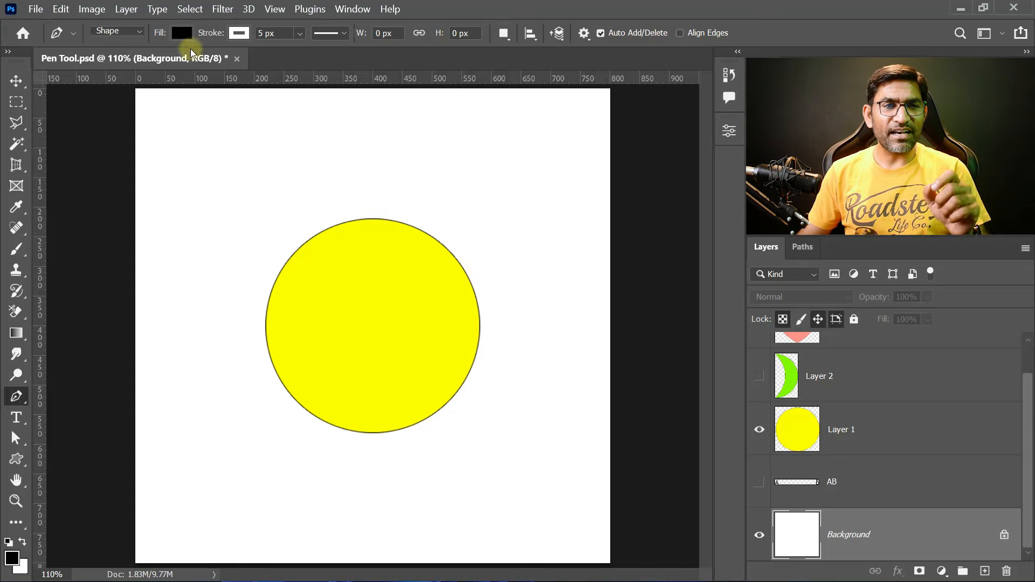
Set the Pen Tool's shape options to no fill and a red stroke
click(184, 34)
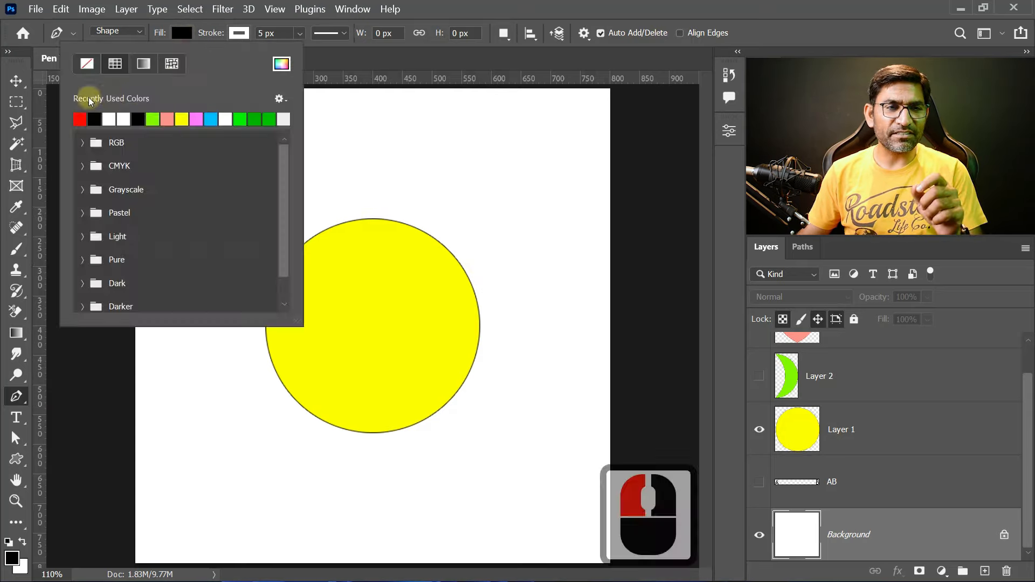
click(86, 64)
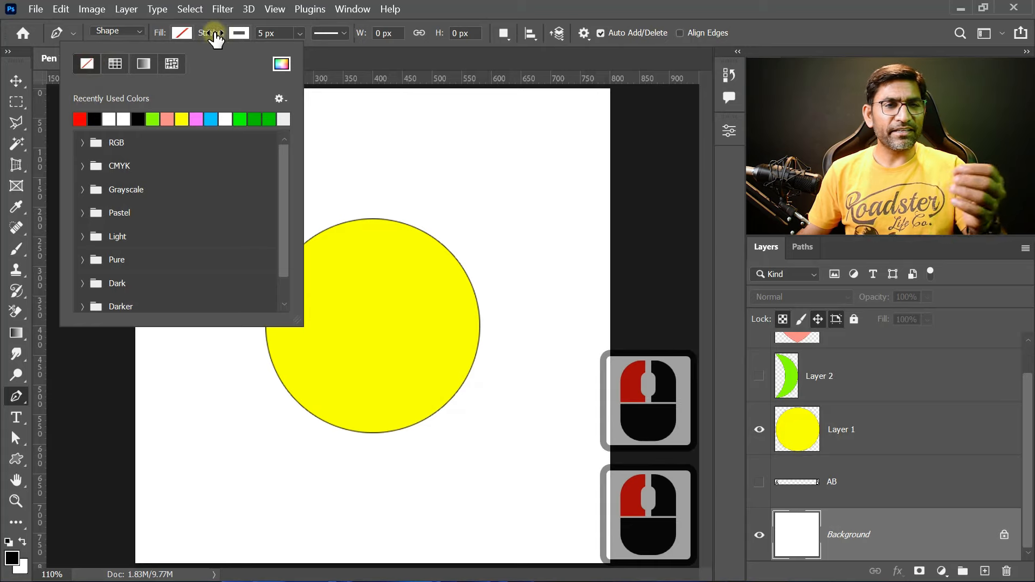
click(240, 33)
click(137, 119)
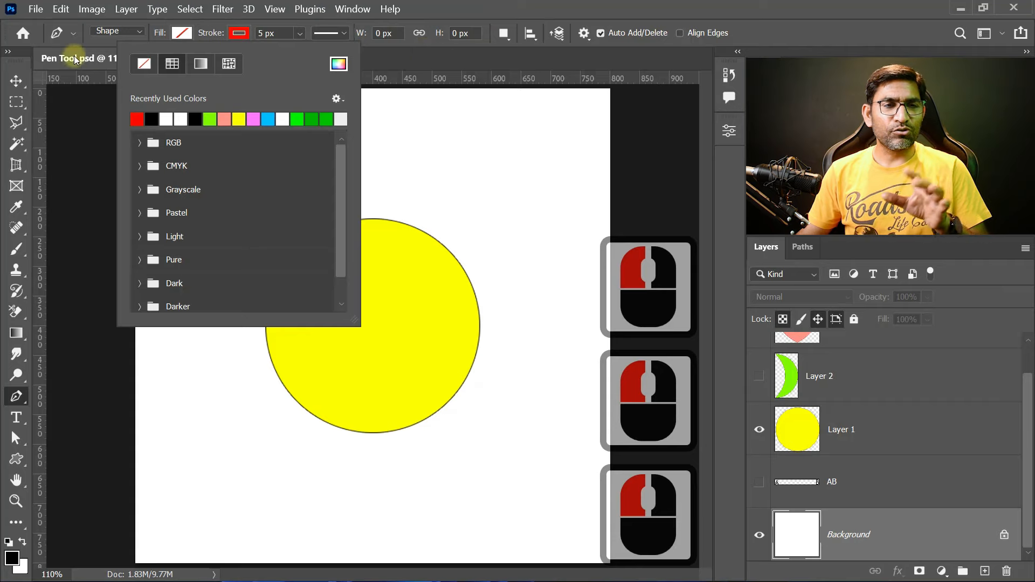
click(15, 81)
click(20, 403)
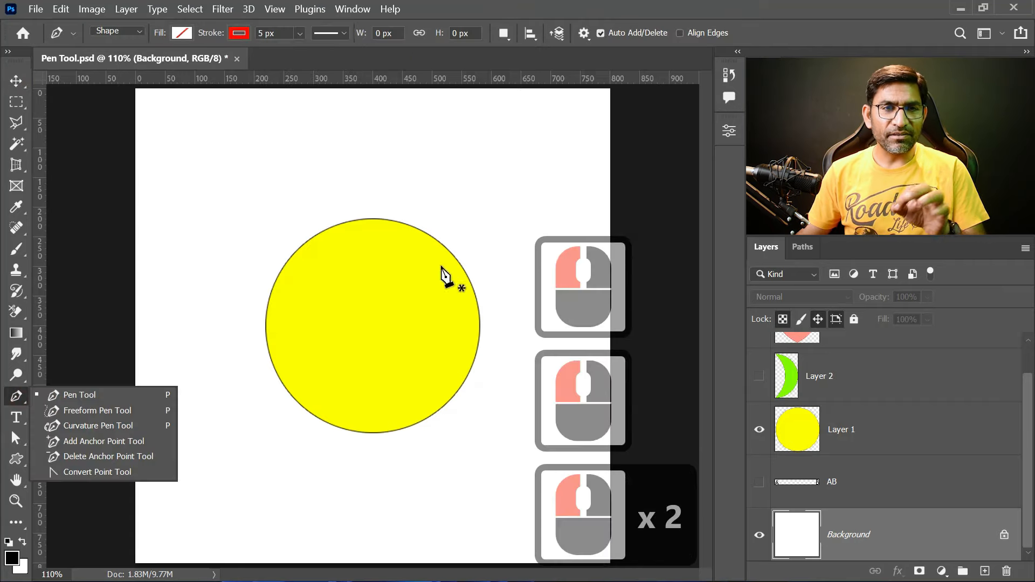
click(115, 398)
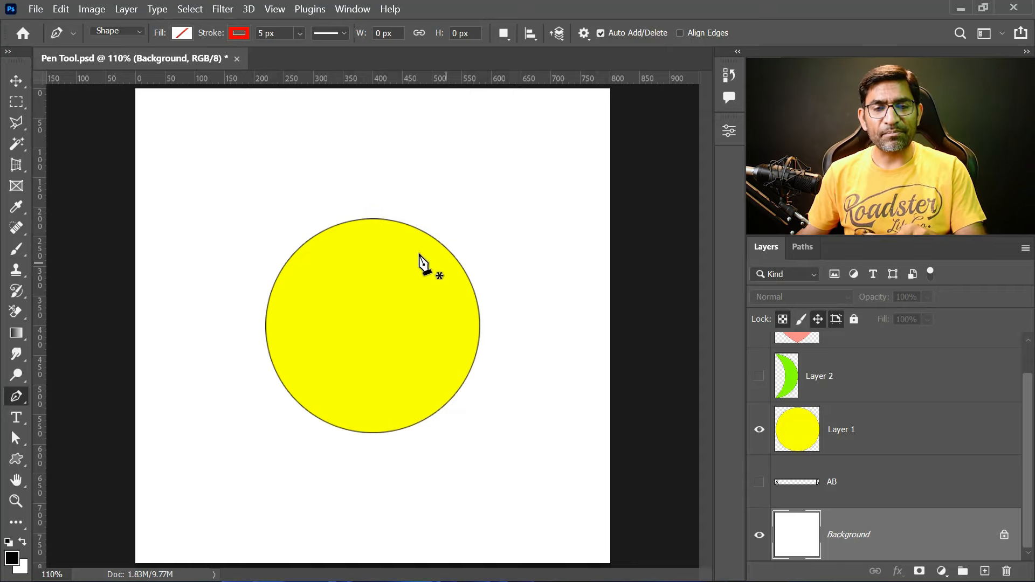
Try tracing the yellow circle with a closed four-anchor path that starts from a corner anchor without handles at its top
click(375, 218)
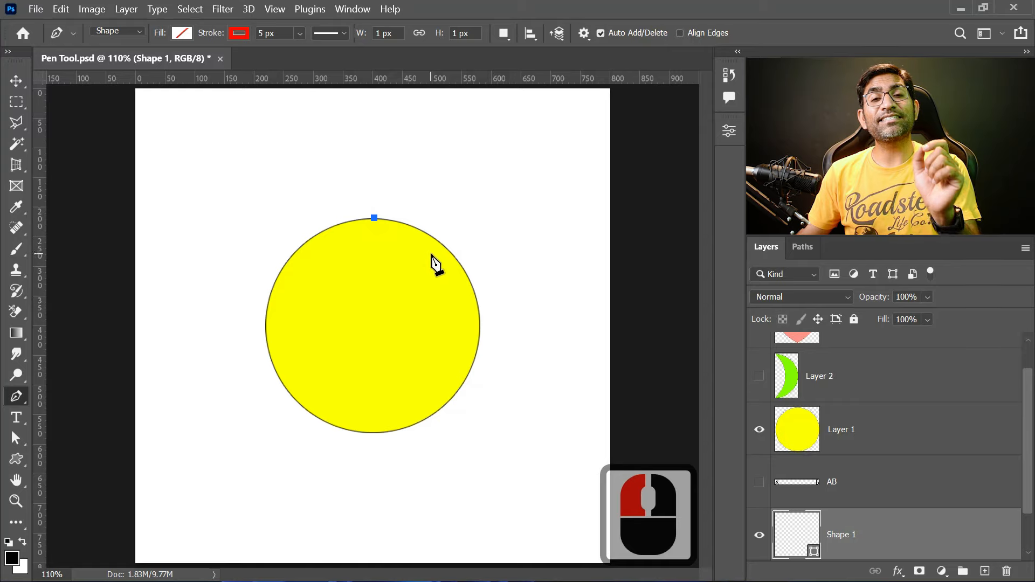
drag(480, 325, 476, 420)
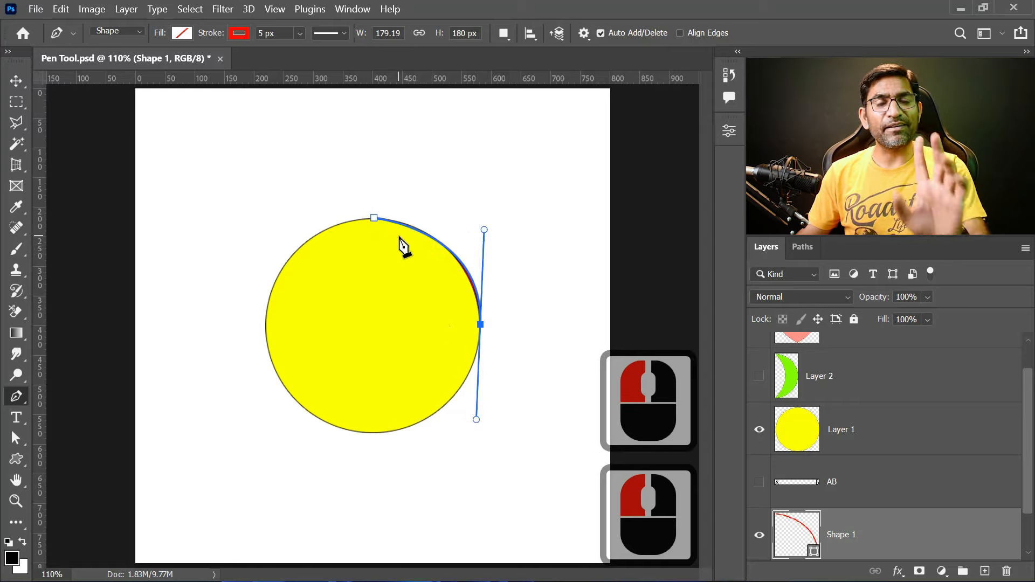
drag(371, 431, 306, 430)
drag(266, 328, 268, 270)
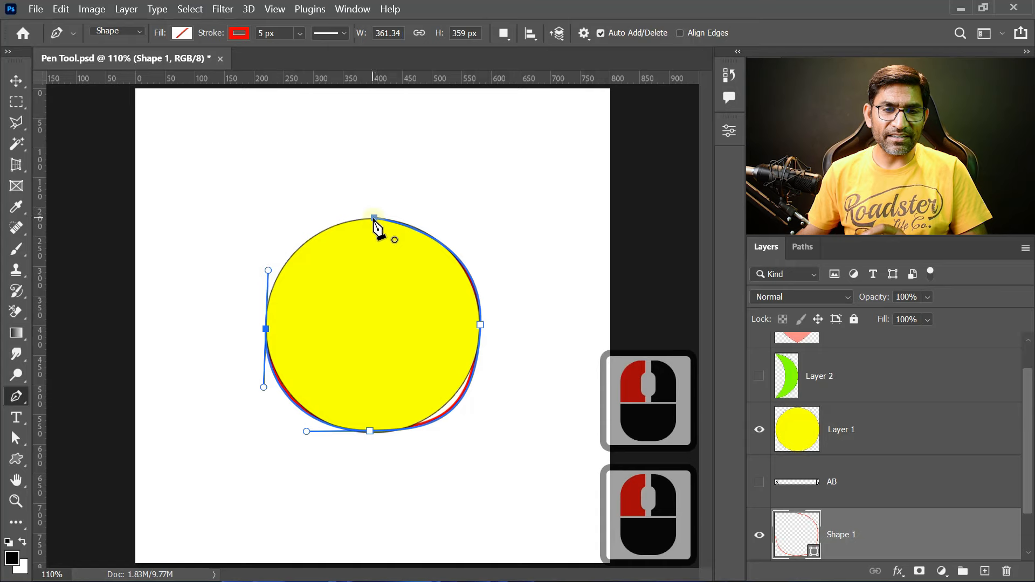
click(375, 219)
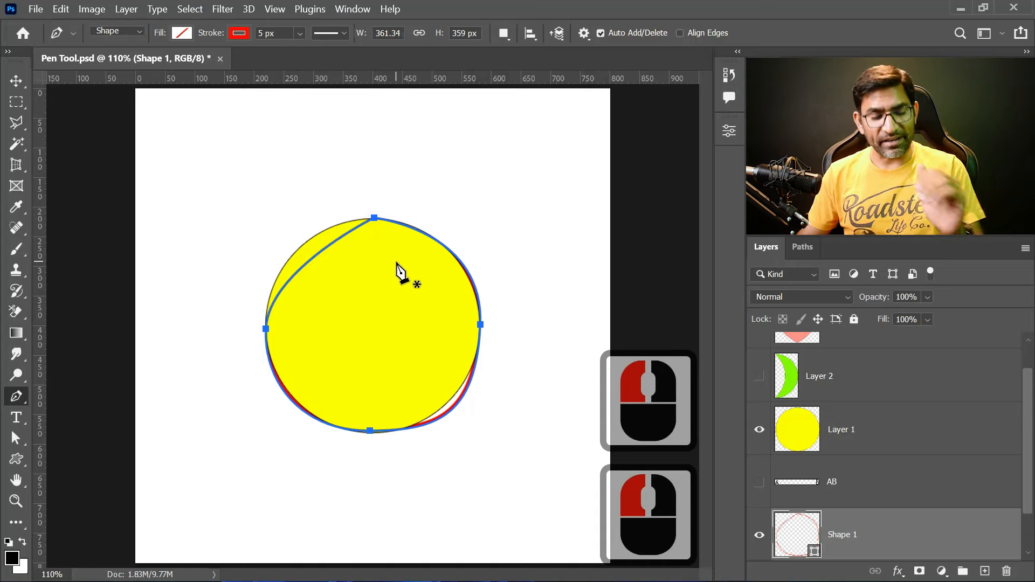
Undo the entire path traced around the circle, back to before its first anchor
key(ctrl+z)
key(ctrl+z)
key(ctrl+z)
key(ctrl+z)
key(ctrl+z)
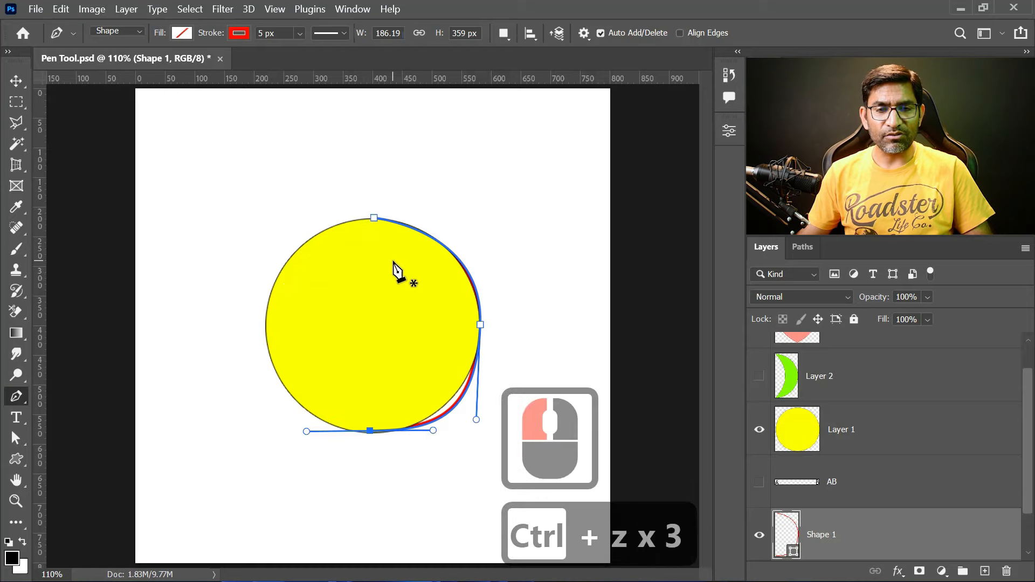
key(ctrl+z)
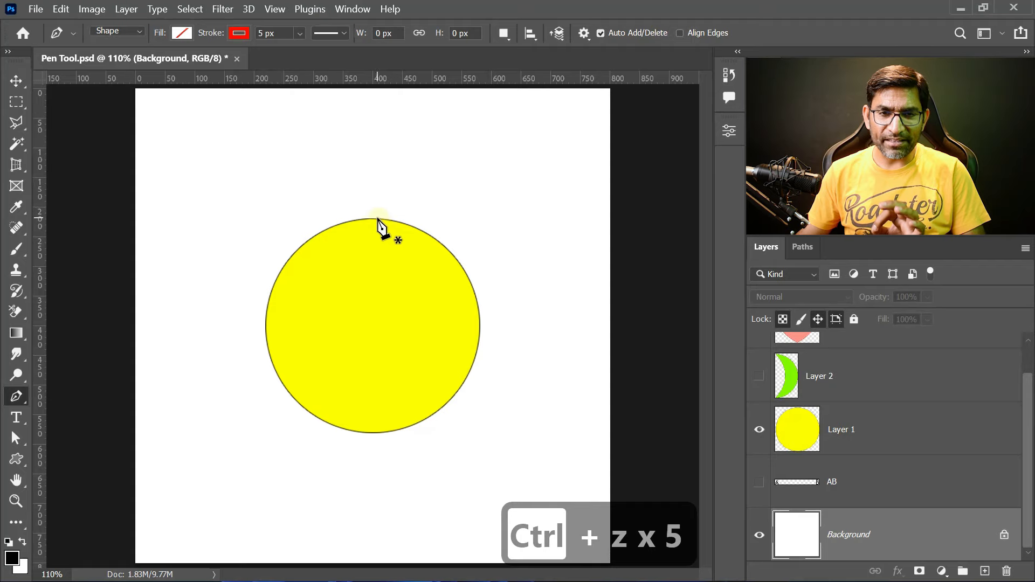
Trace the yellow circle with a closed path of four smooth anchors, about 360 px across, and check the outline with Layer 1 temporarily hidden
drag(426, 216, 434, 220)
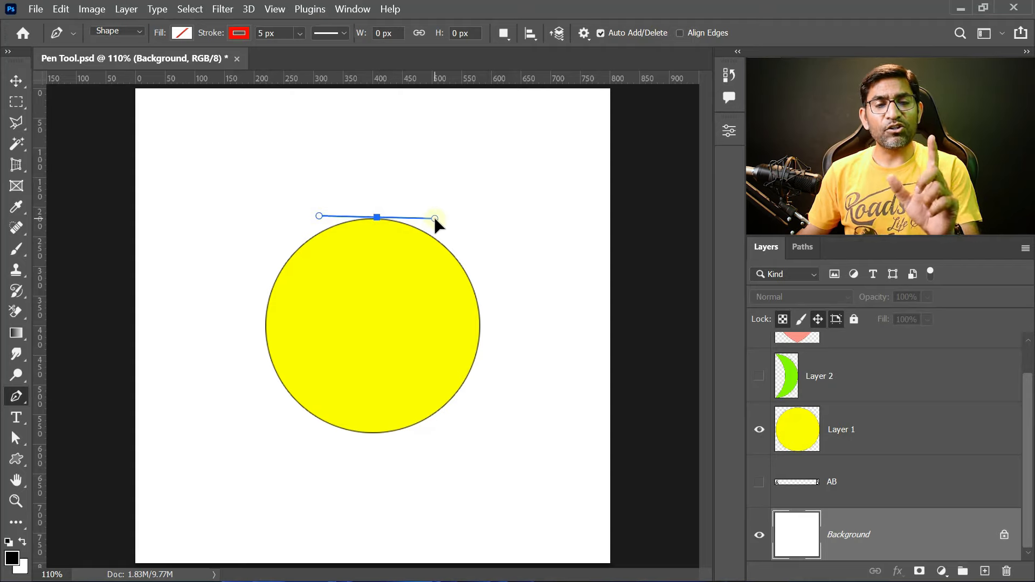
drag(479, 325, 480, 387)
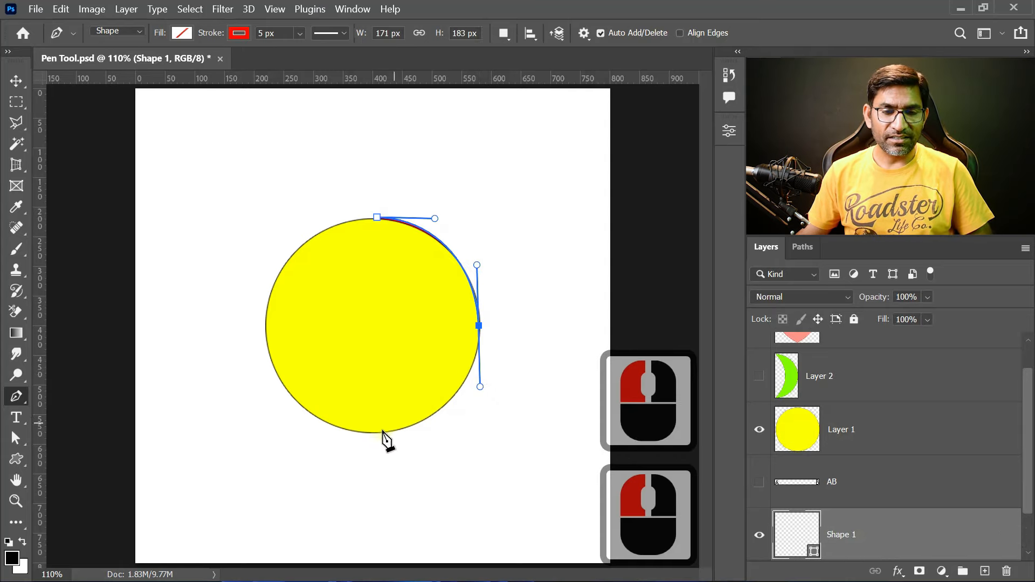
drag(371, 430, 308, 431)
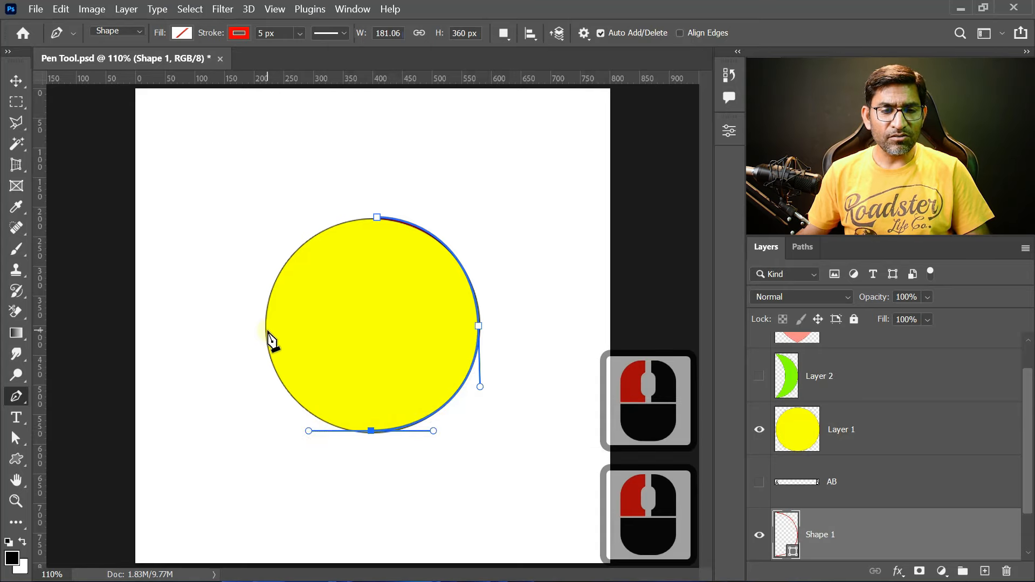
drag(265, 330, 264, 279)
drag(377, 218, 441, 213)
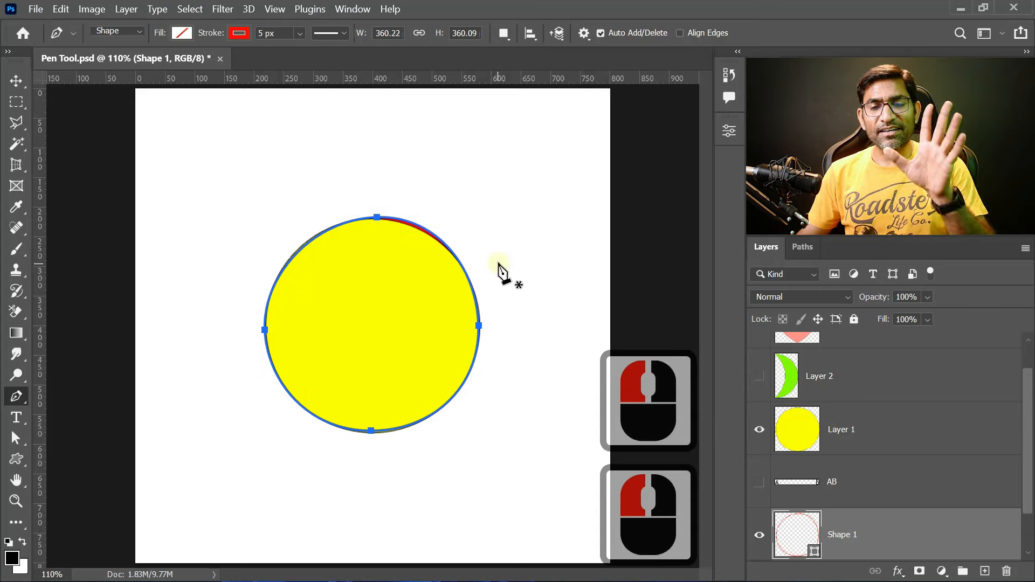
click(759, 429)
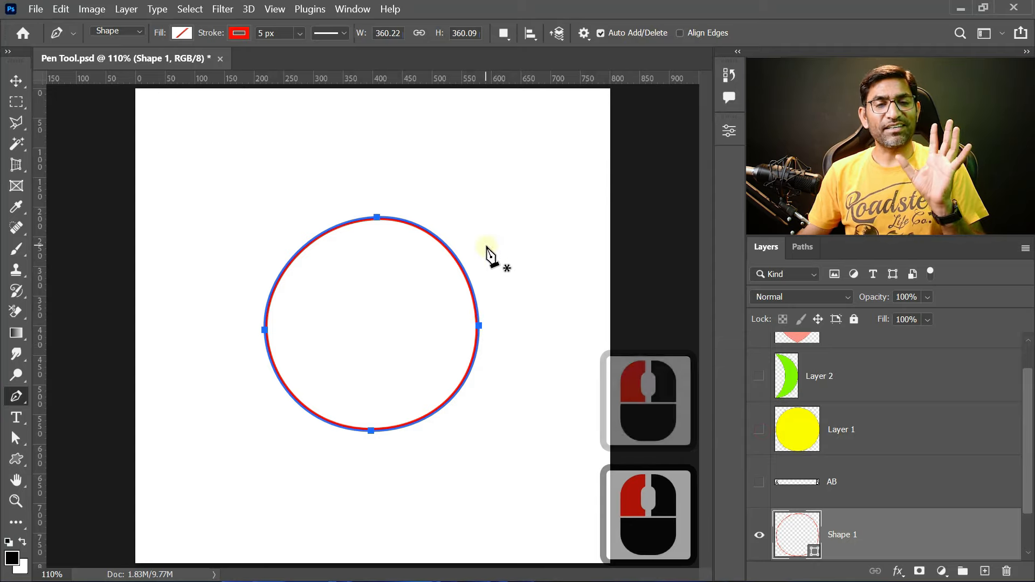
click(760, 430)
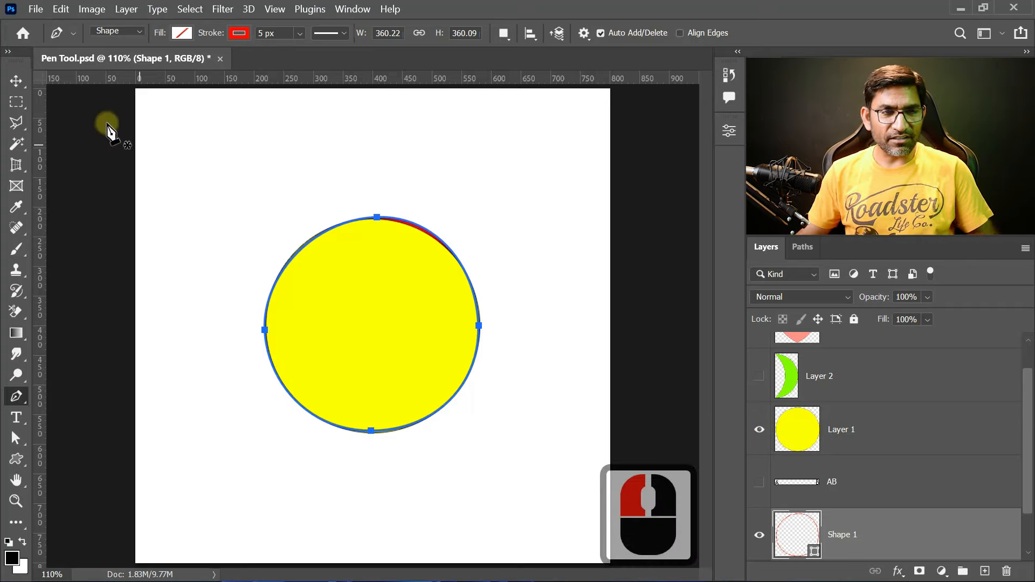
Delete the traced circle path, and show Layer 2 with the green crescent in place of Layer 1
key(Delete)
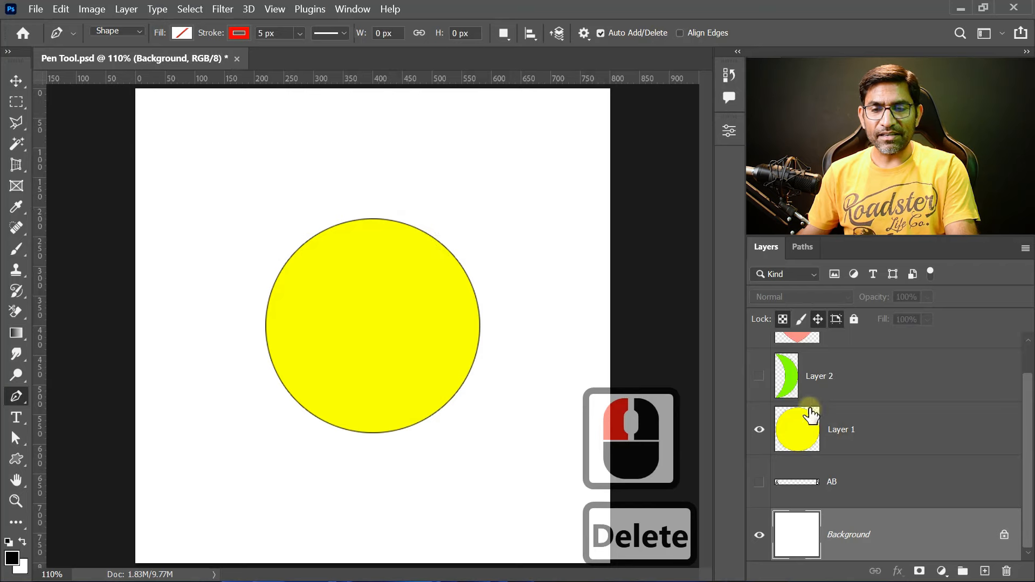
click(765, 429)
click(760, 378)
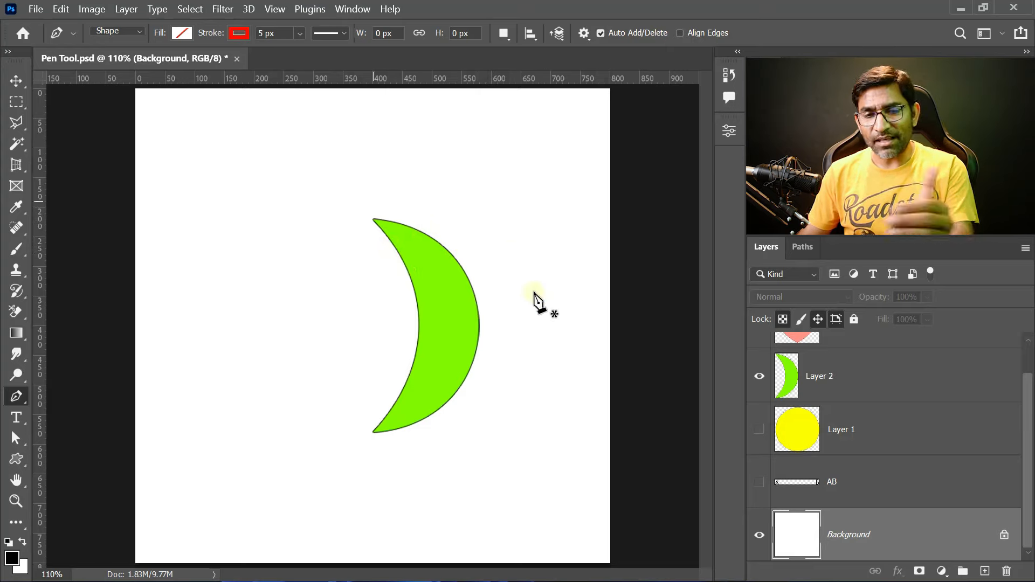
Trace the green crescent with a closed path of two anchors at its tips, splitting their handles, about 177 × 357 px
drag(373, 220, 300, 156)
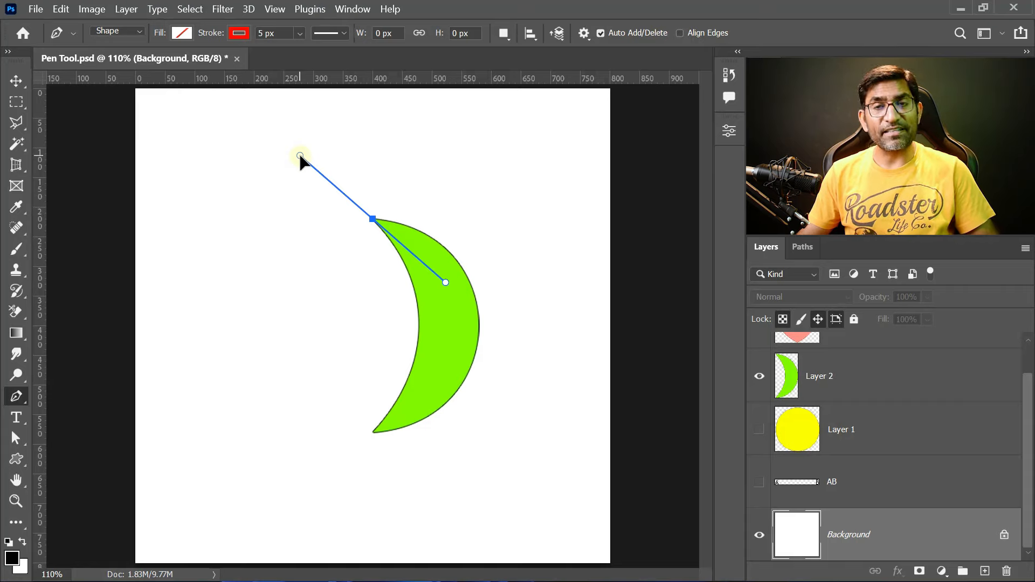
drag(301, 156, 374, 158)
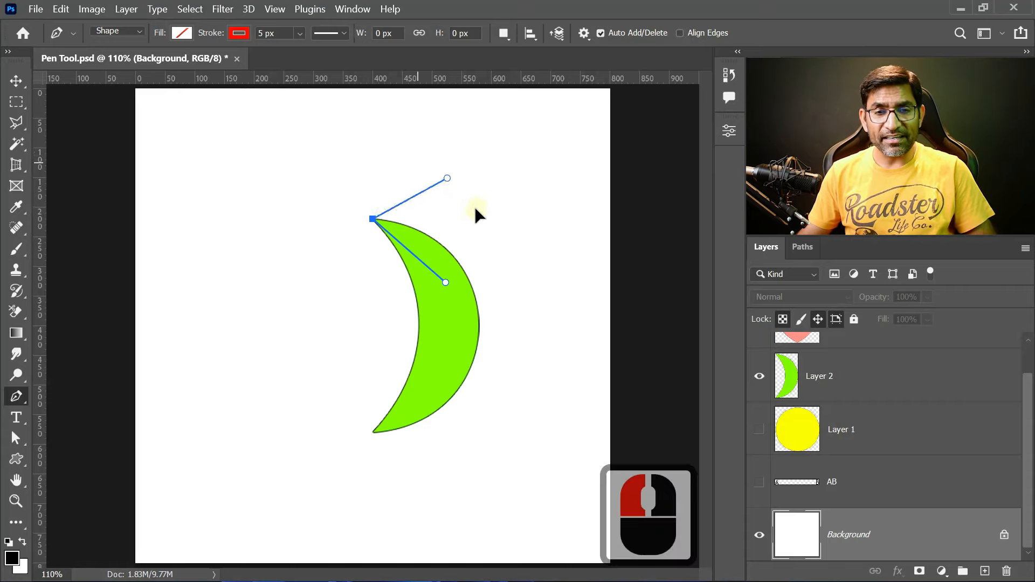
drag(498, 256, 488, 221)
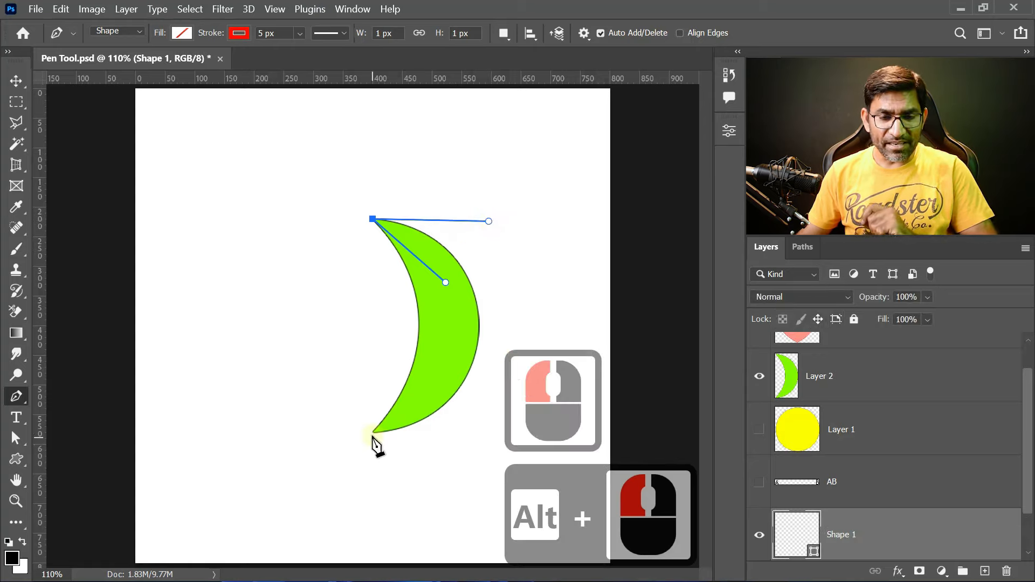
drag(374, 431, 453, 377)
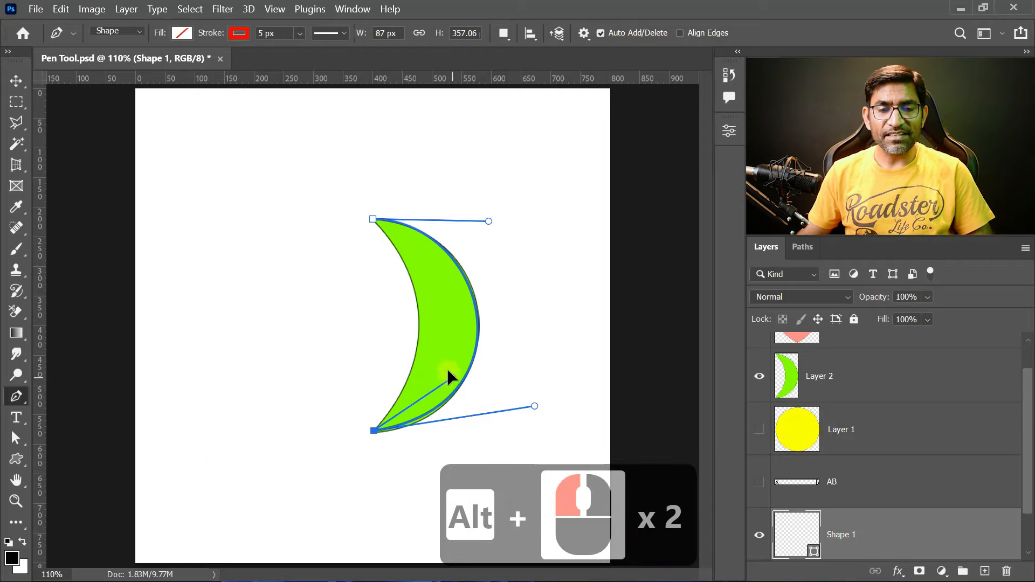
alt+click(372, 219)
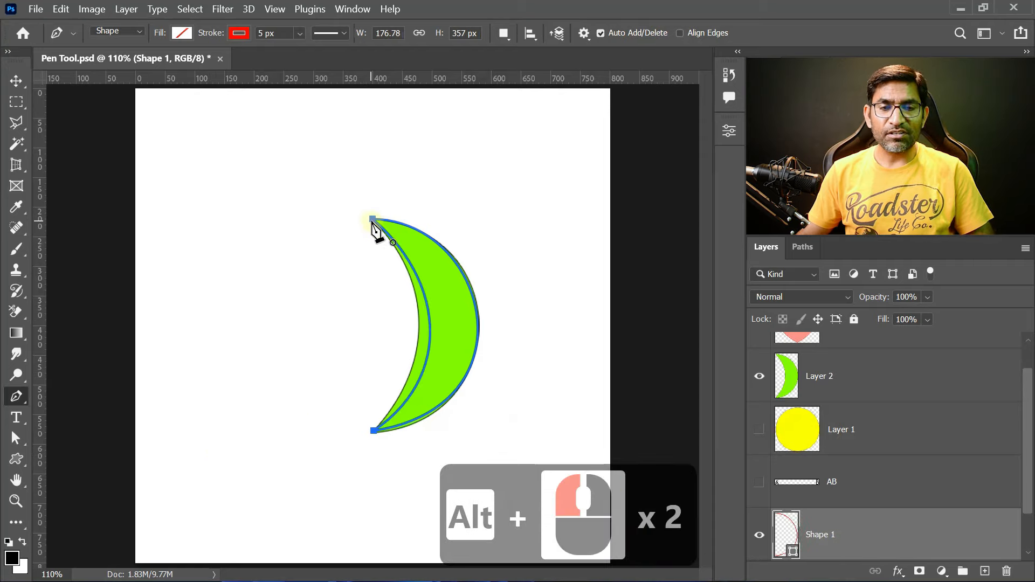
click(372, 221)
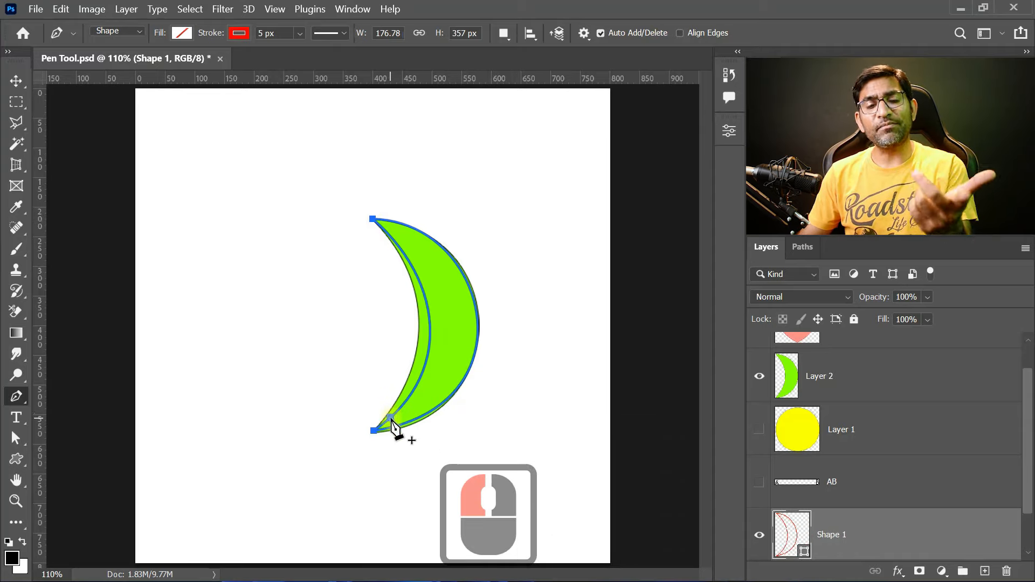
Adjust the direction handles at both crescent tips to fit its inner and outer curves, and hide Layer 2 to check the outline
ctrl+click(373, 432)
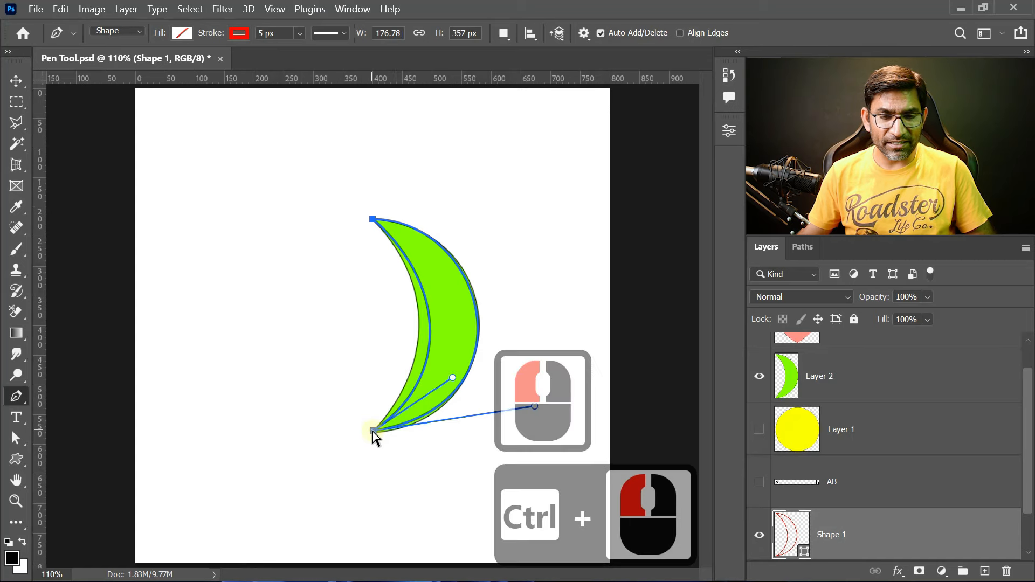
drag(452, 379, 430, 373)
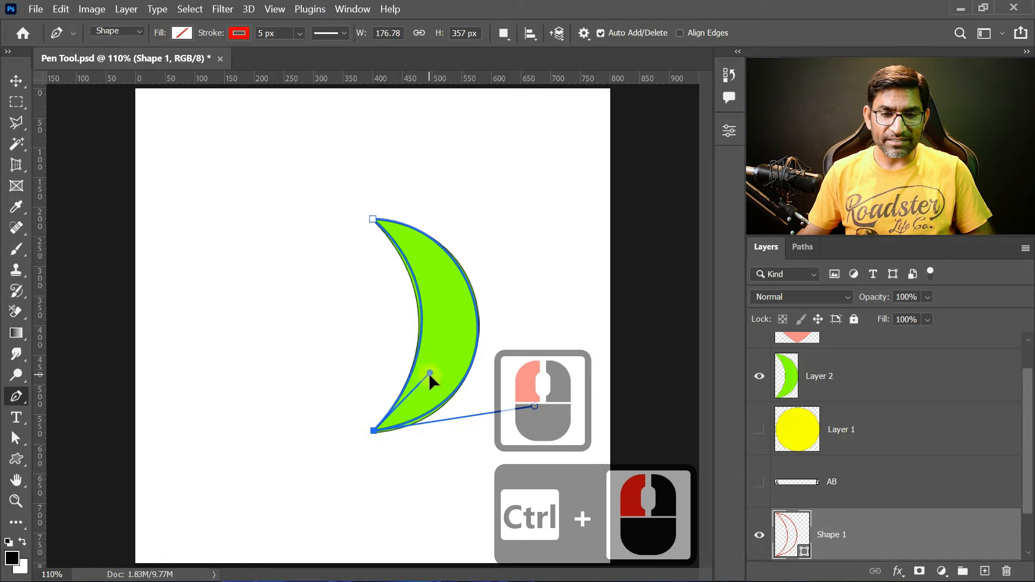
ctrl+click(373, 219)
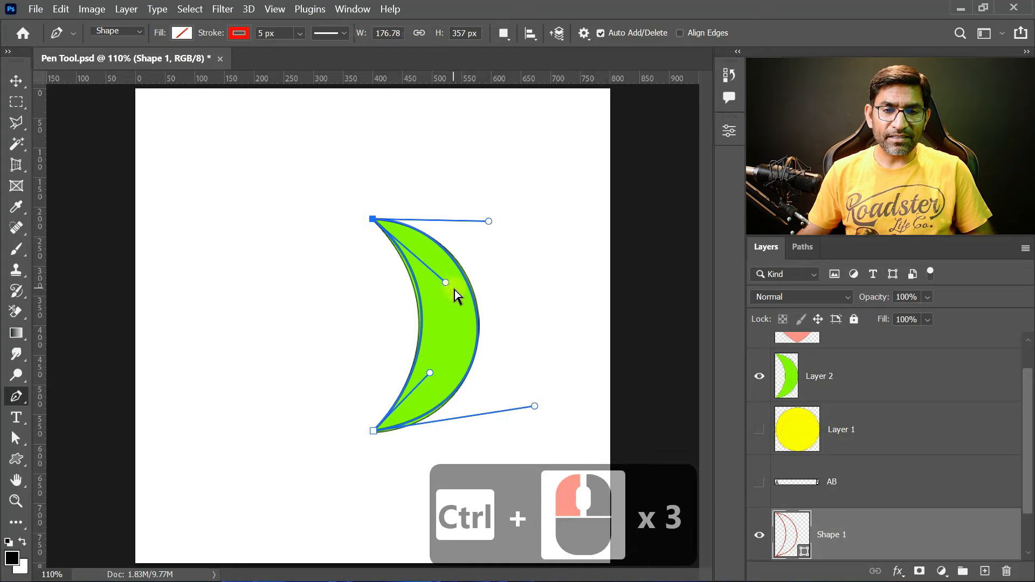
drag(445, 282, 438, 283)
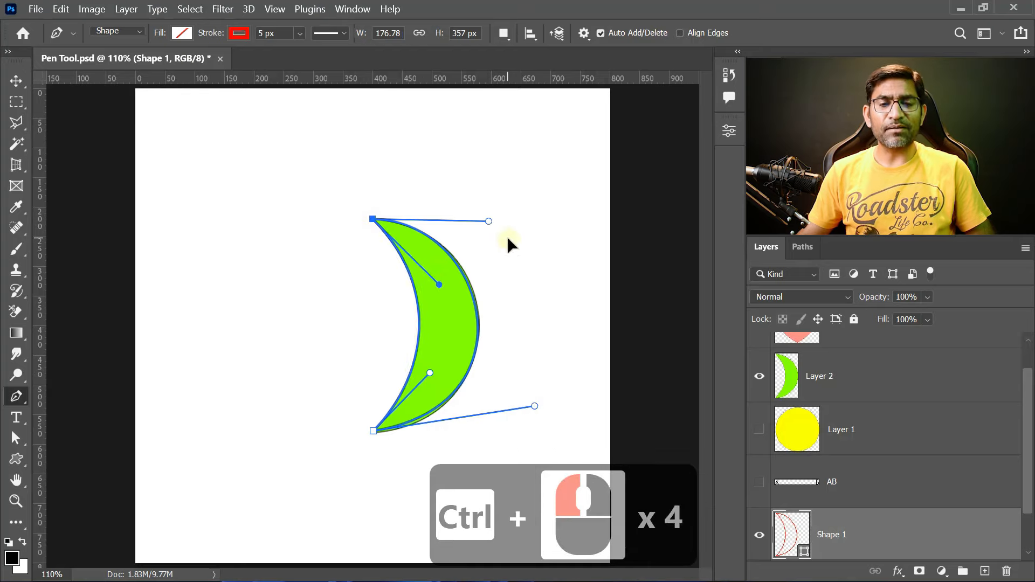
drag(493, 219, 496, 220)
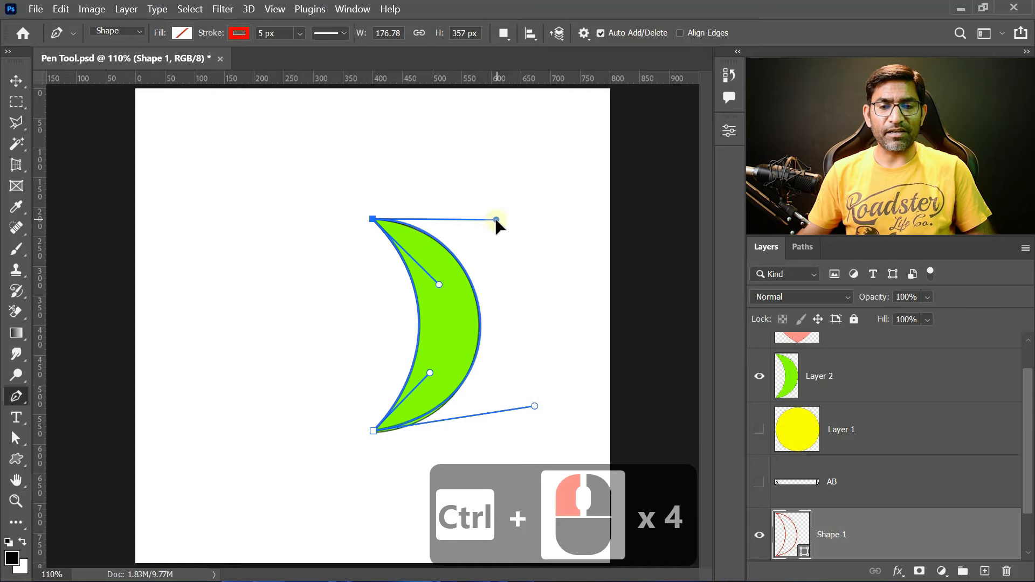
drag(535, 407, 524, 425)
drag(496, 220, 503, 218)
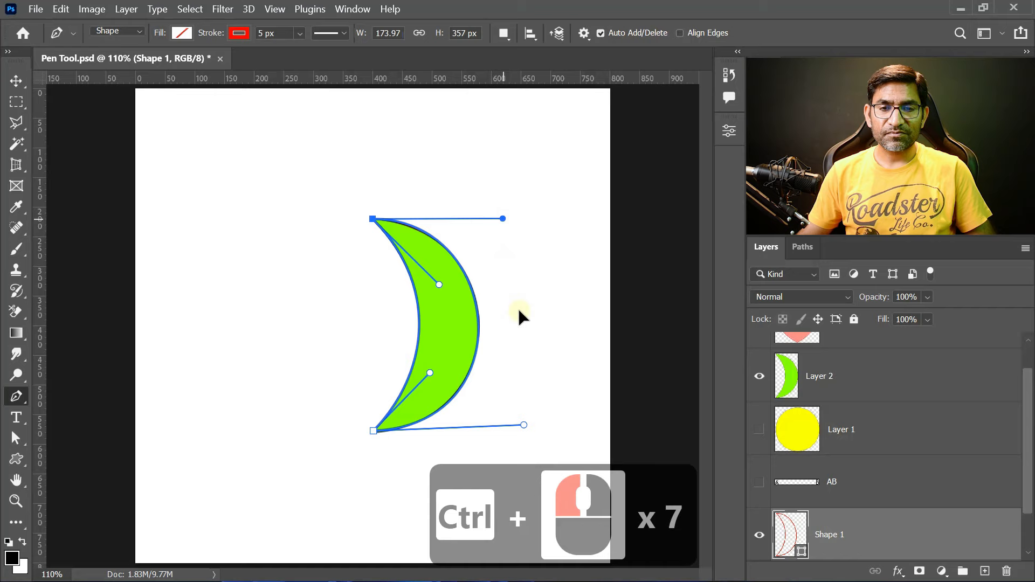
click(759, 376)
key(v)
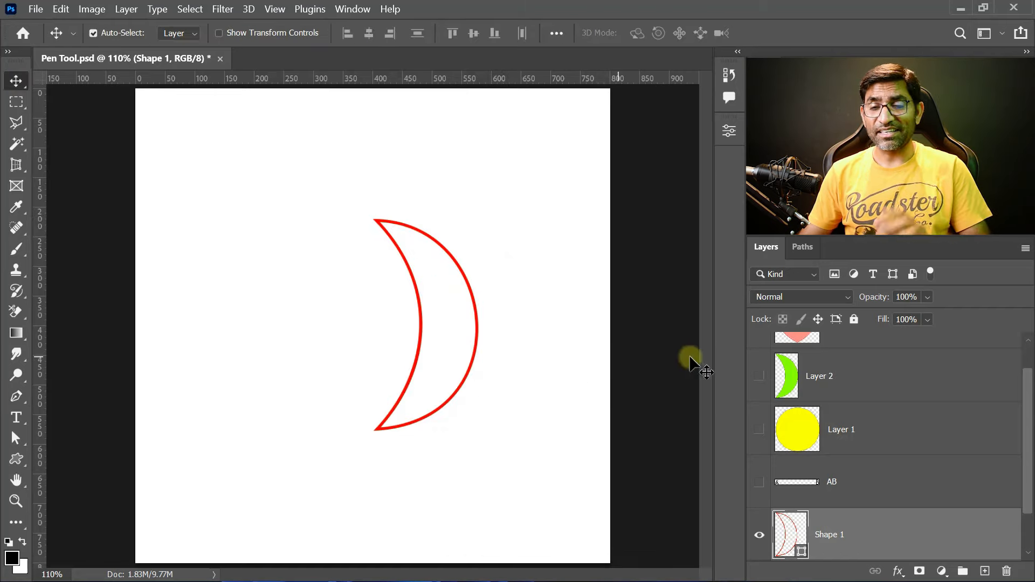
Delete the traced crescent path, and show Layer 3 with the pink heart
click(474, 370)
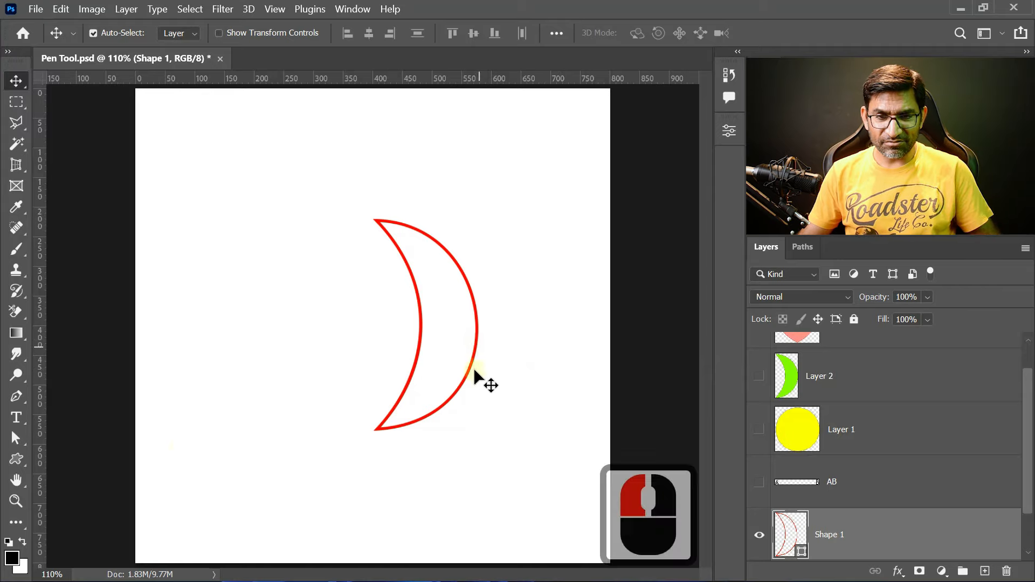
key(Delete)
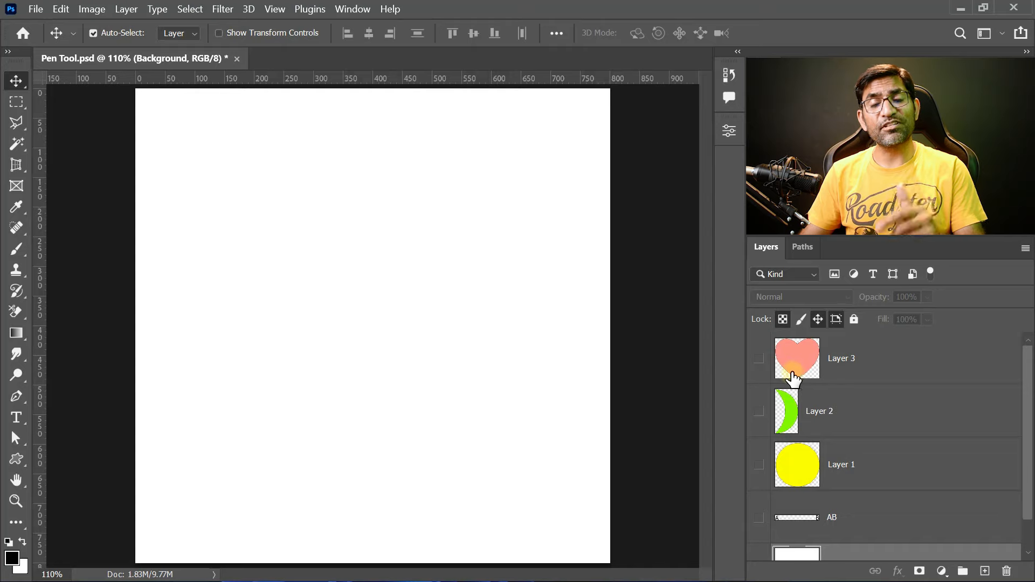
click(759, 359)
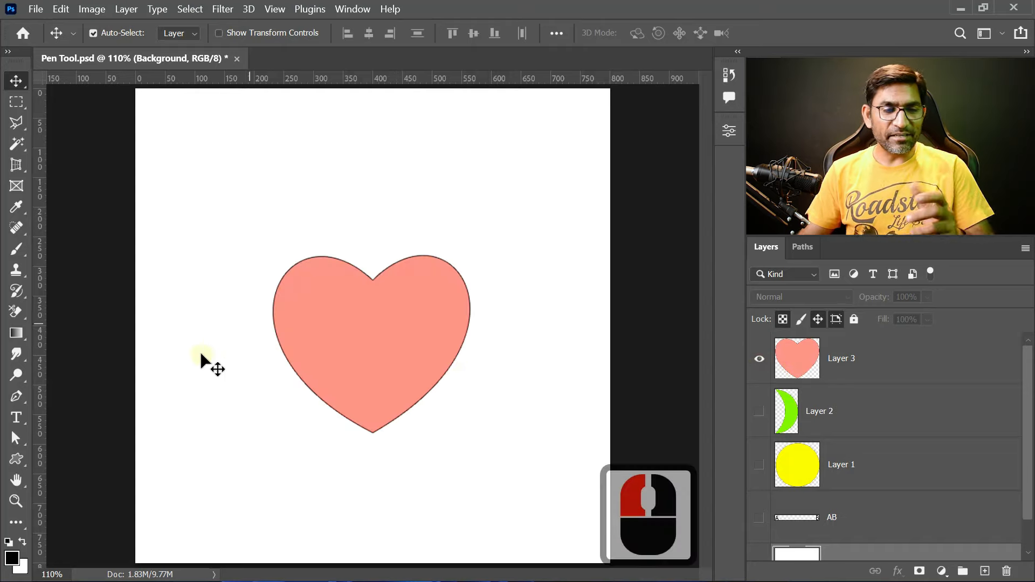
Trace the pink heart with a closed Pen path of two anchors, at the notch and lower tip, with split handles, about 332 × 295 px
click(18, 398)
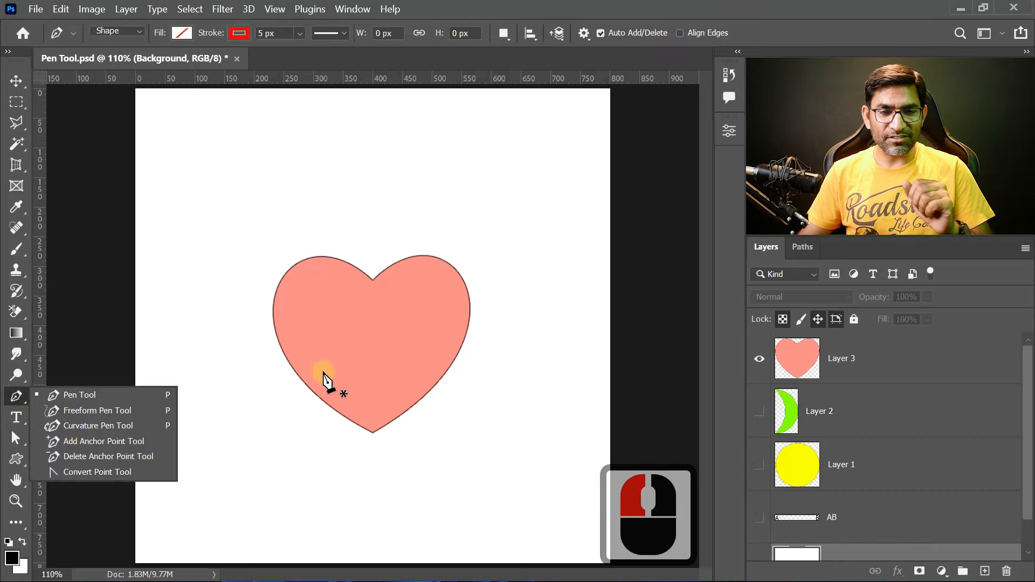
click(373, 282)
drag(453, 347, 506, 193)
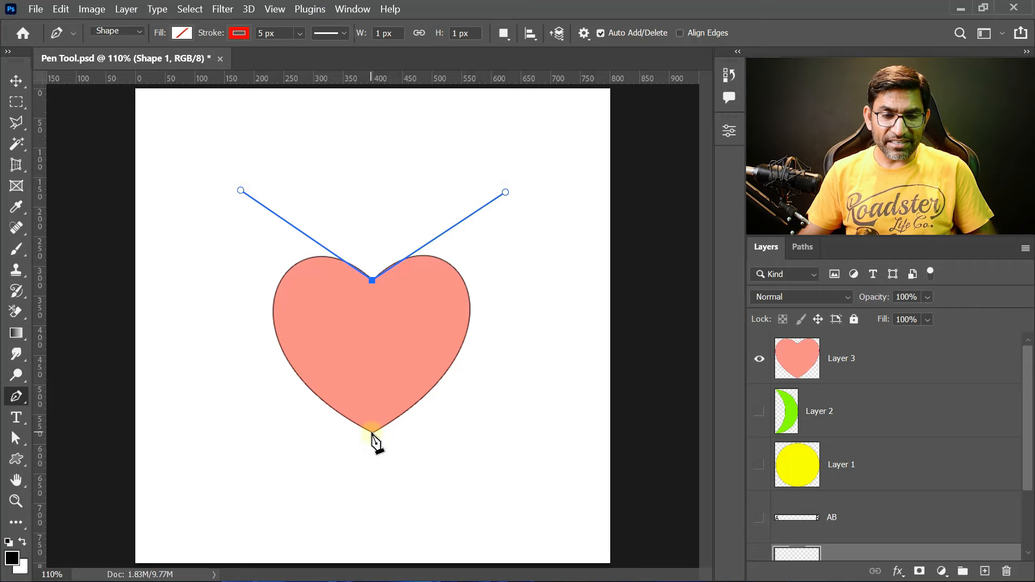
drag(372, 433, 230, 491)
mouse_move(230, 491)
mouse_down()
mouse_move(249, 410)
mouse_move(240, 371)
mouse_up()
click(371, 279)
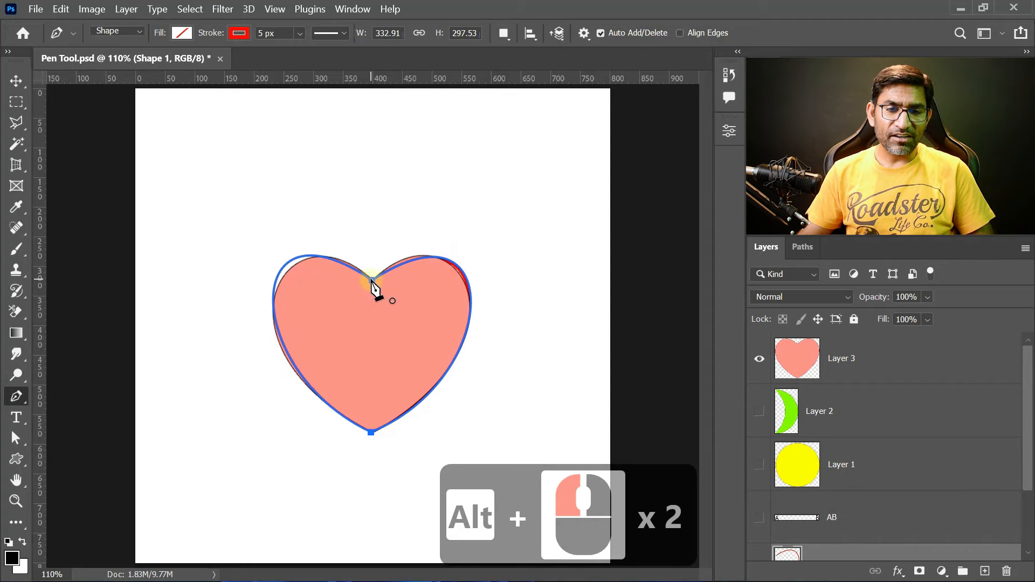
drag(372, 281, 498, 361)
Adjust the left-hand direction handles of the notch and lower tip so the path follows the heart's left half
ctrl+click(496, 365)
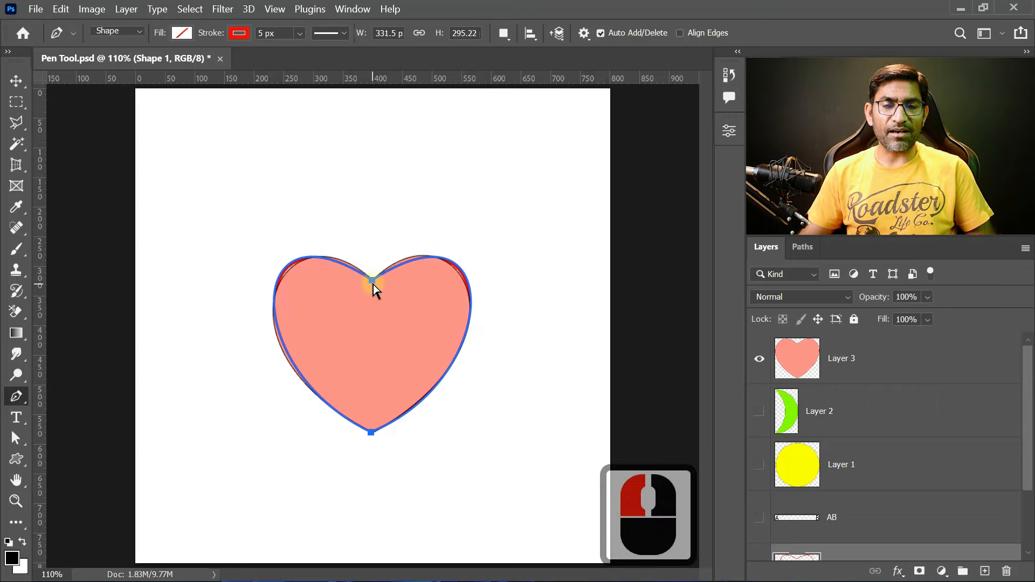
ctrl+click(373, 283)
drag(242, 195, 257, 195)
ctrl+click(371, 432)
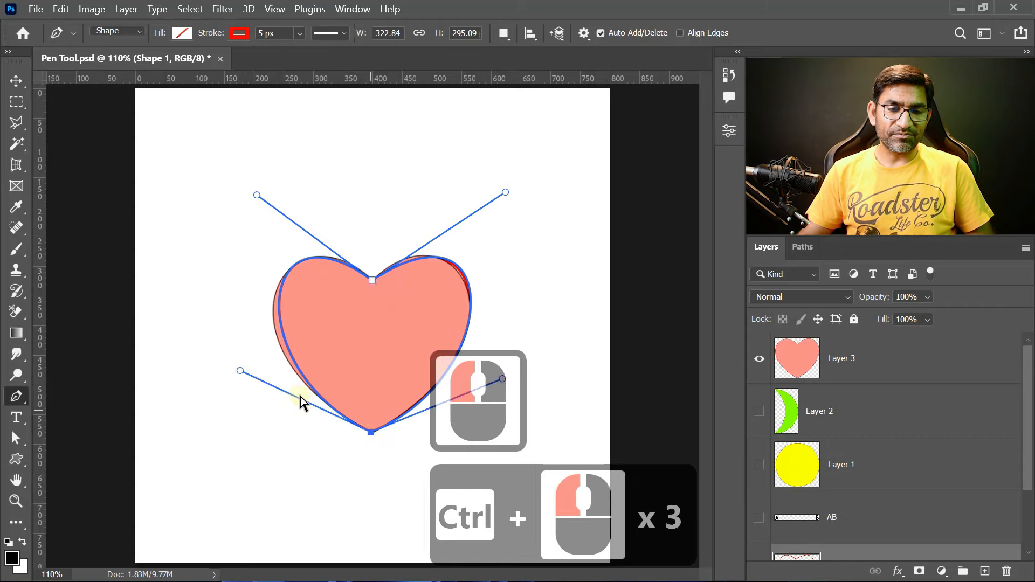
drag(239, 372, 227, 370)
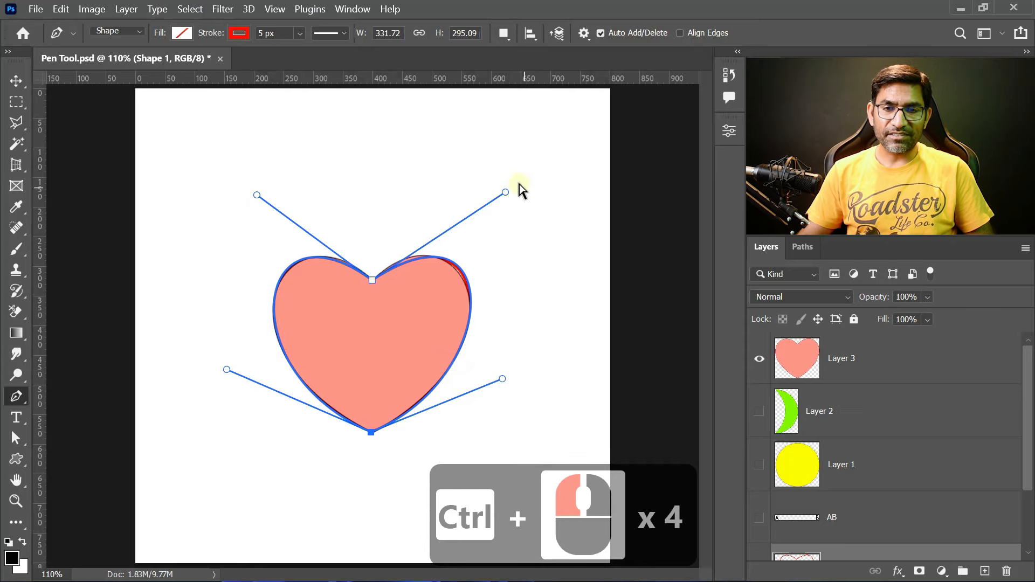
Adjust the right-hand handles of both anchors to fit the heart's right half, and hide Layer 3 to check the outline
drag(505, 198, 496, 200)
drag(504, 380, 511, 372)
ctrl+click(495, 195)
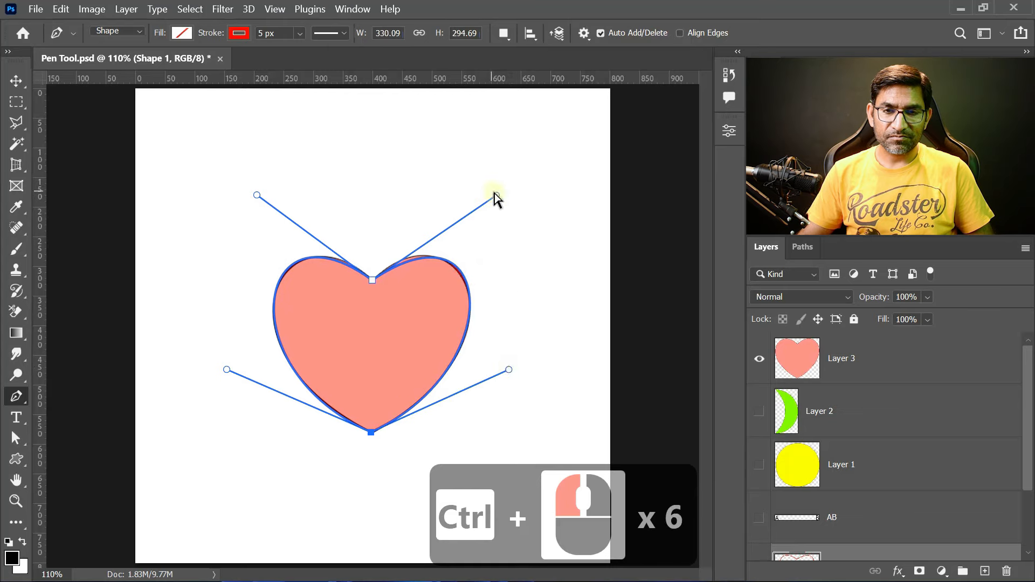
drag(496, 195, 483, 191)
ctrl+click(495, 199)
drag(509, 370, 515, 370)
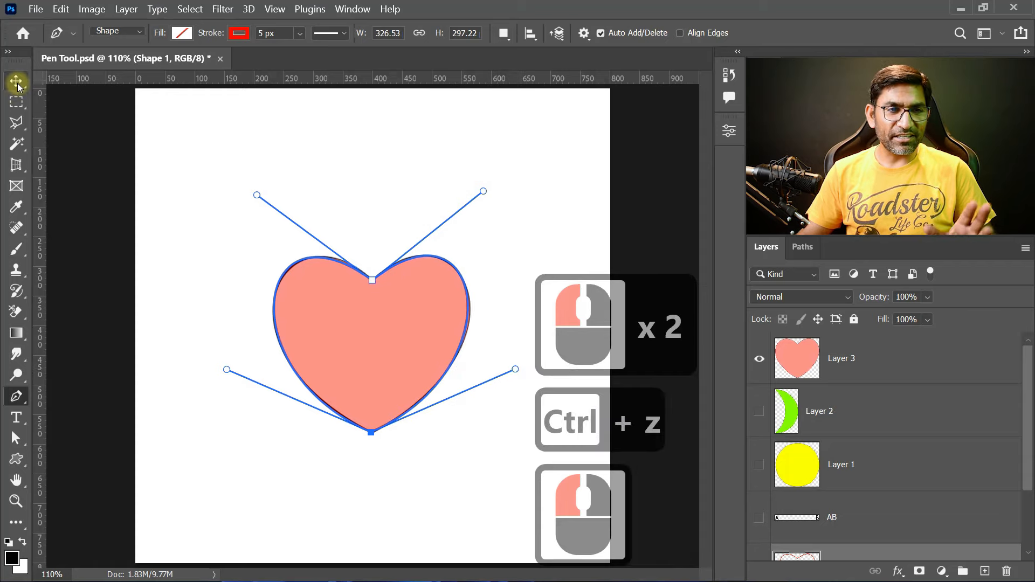
click(17, 82)
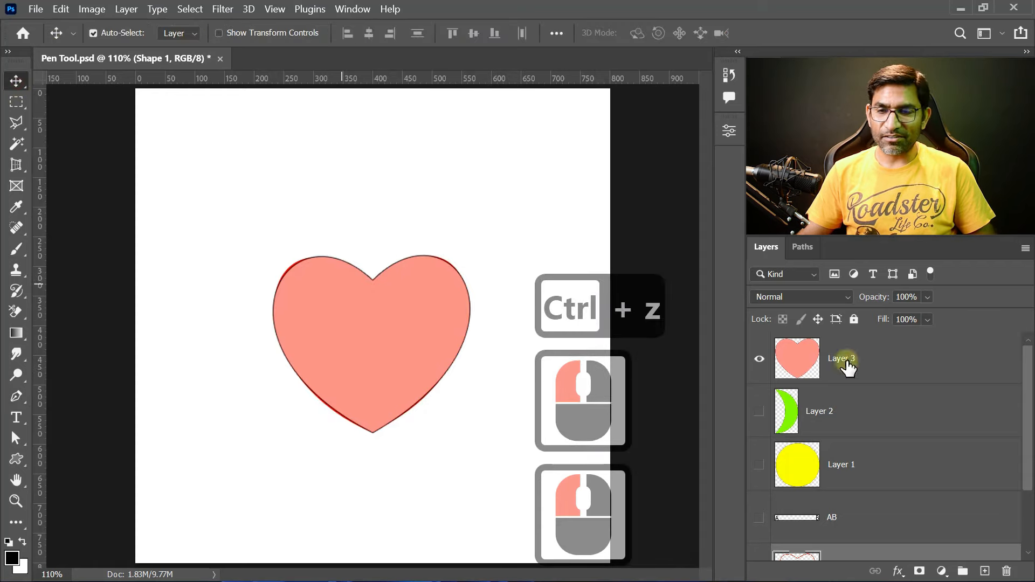
click(759, 358)
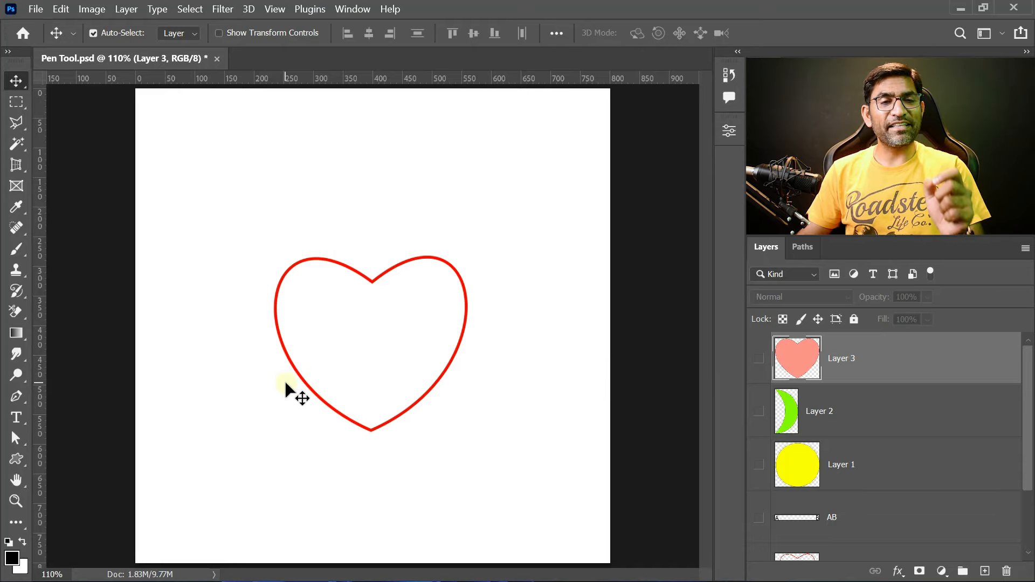
With the Shape 1 layer selected, draw a wavy open path about 520 px wide above the heart using the Freeform Pen in Path mode
click(19, 395)
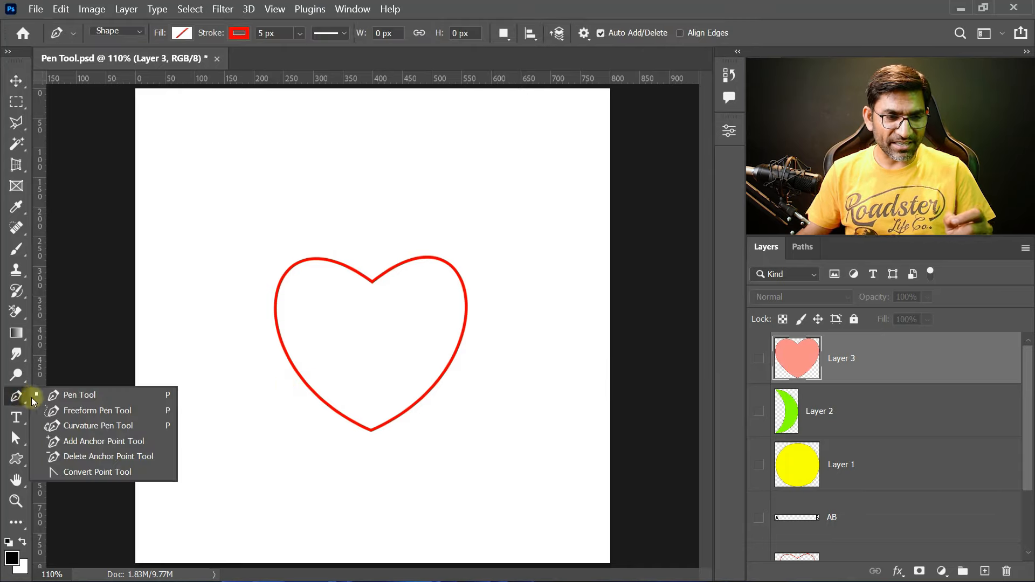
click(99, 412)
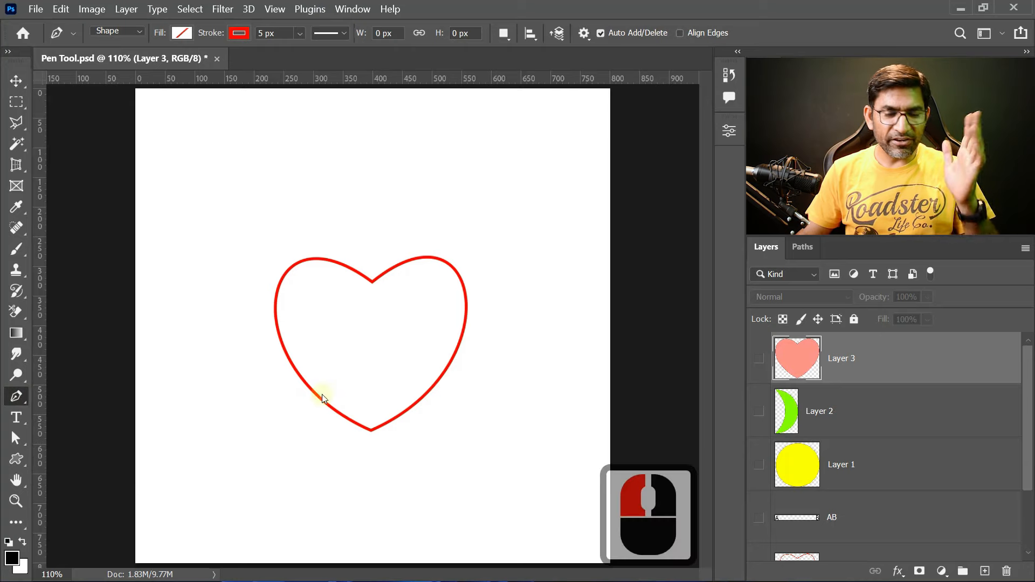
scroll(839, 376, down, 5)
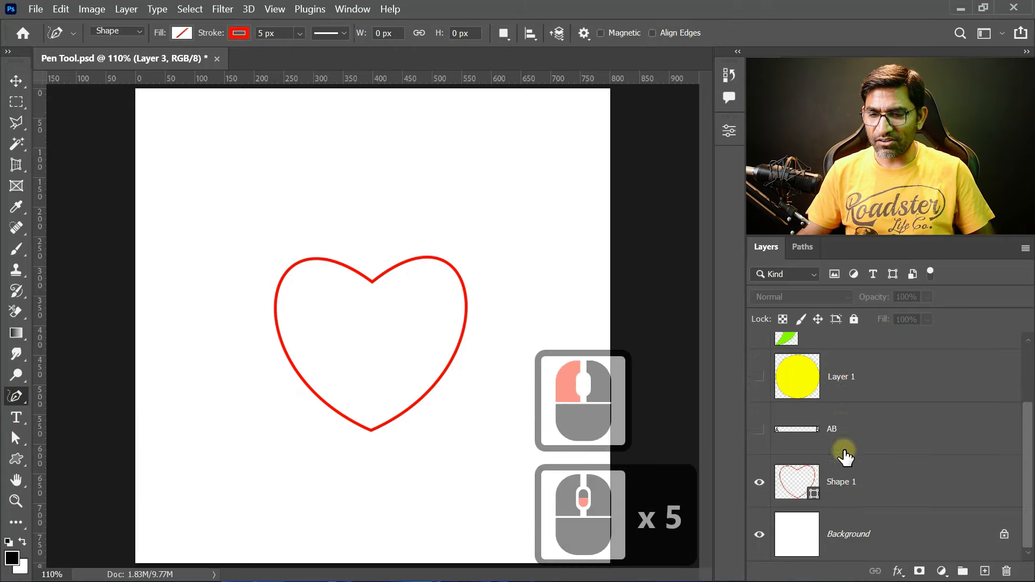
click(884, 481)
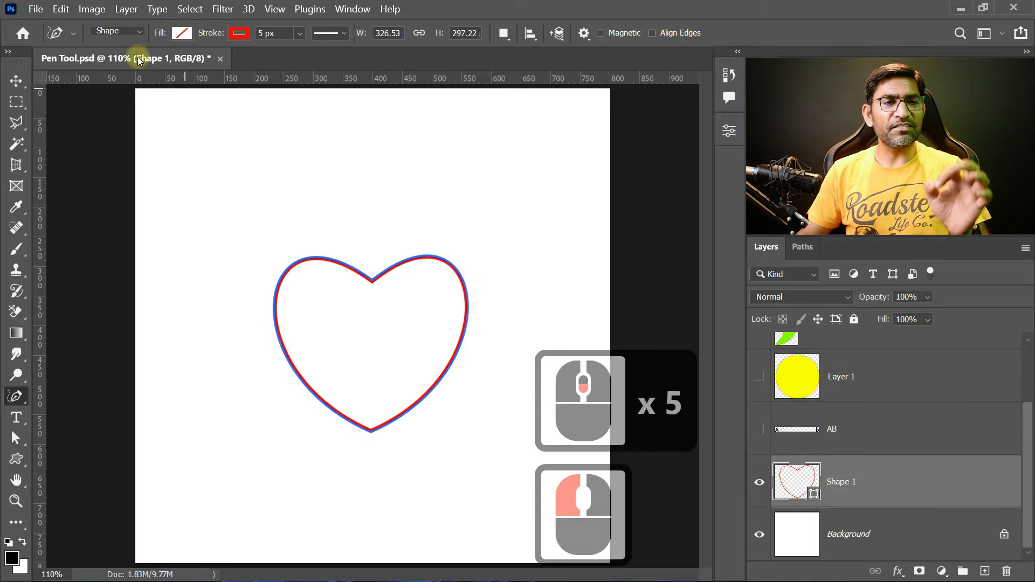
click(139, 32)
click(128, 57)
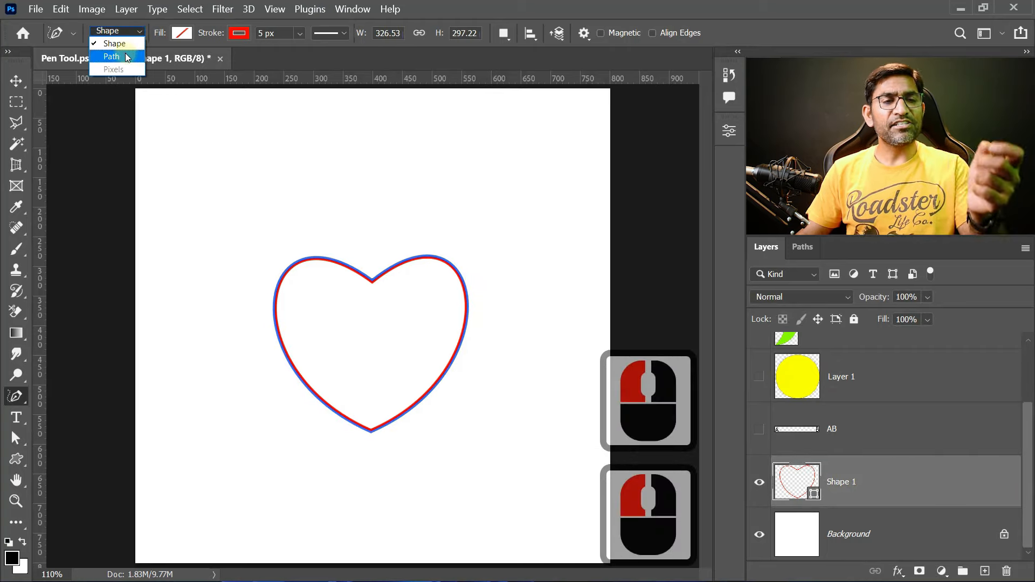
click(128, 57)
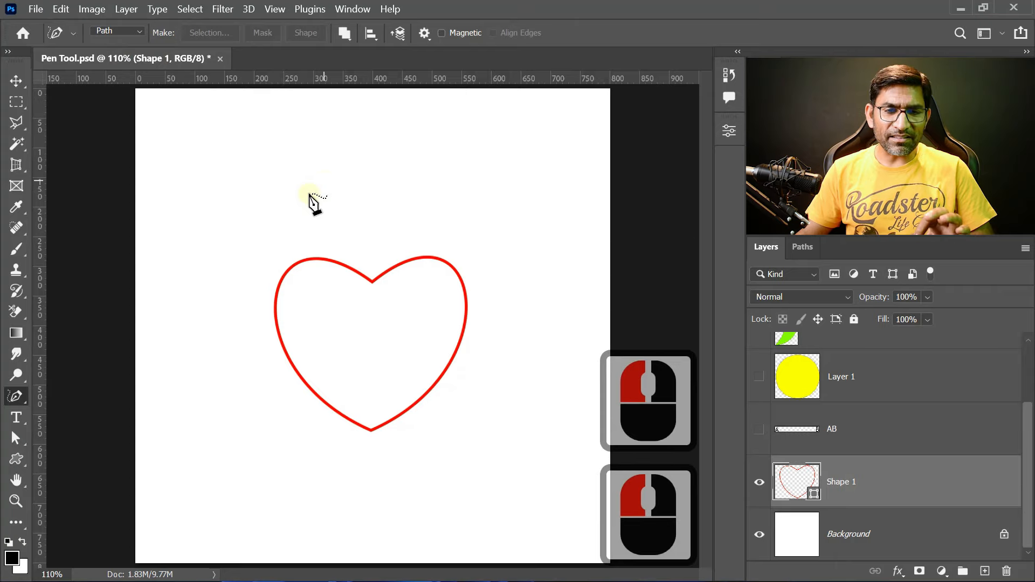
mouse_move(203, 198)
mouse_down()
mouse_move(228, 170)
mouse_move(294, 197)
mouse_move(338, 148)
mouse_move(386, 210)
mouse_move(463, 153)
mouse_move(513, 256)
mouse_up()
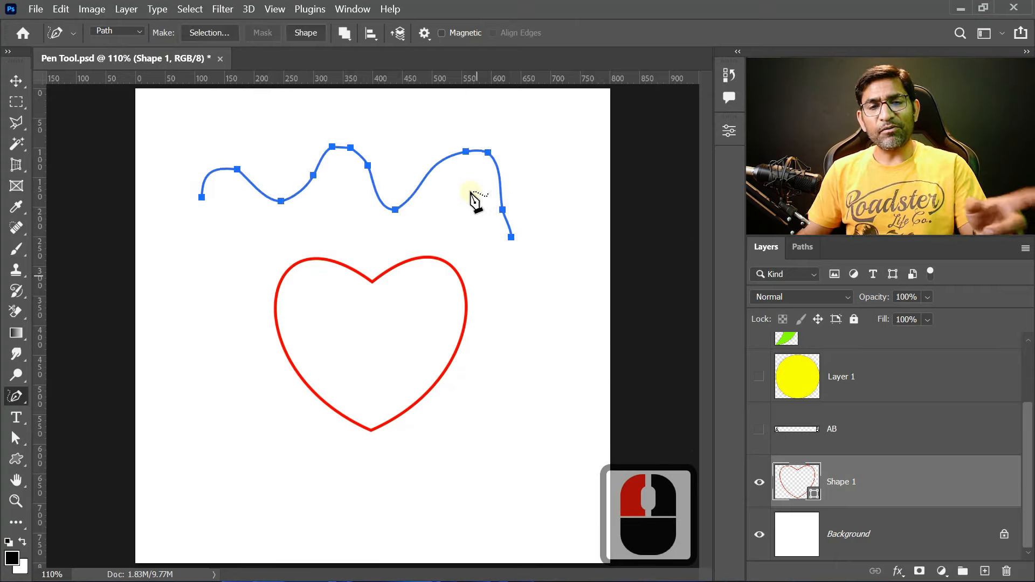
Undo the wavy freeform path, and delete the Shape 1 layer containing the heart outline
click(534, 292)
key(ctrl+z)
click(891, 491)
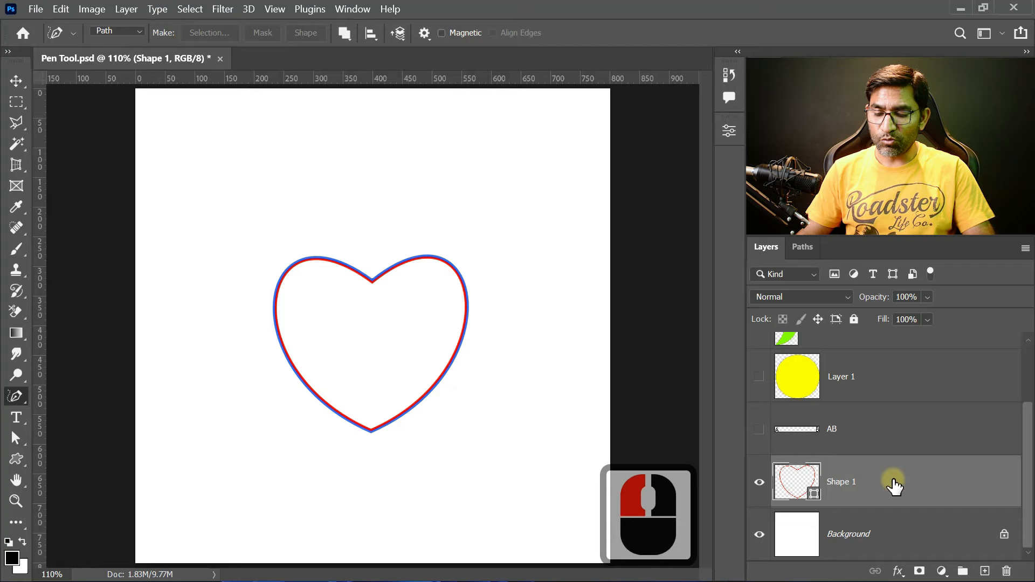
key(Delete)
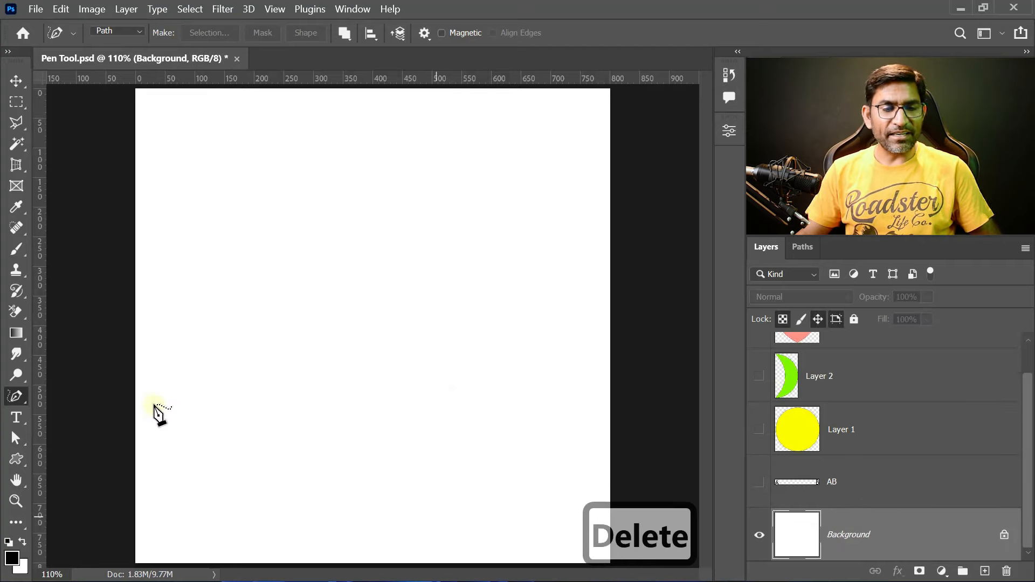
Draw a closed circular path about 285 px wide from four anchors with the Curvature Pen tool, and delete it
click(20, 398)
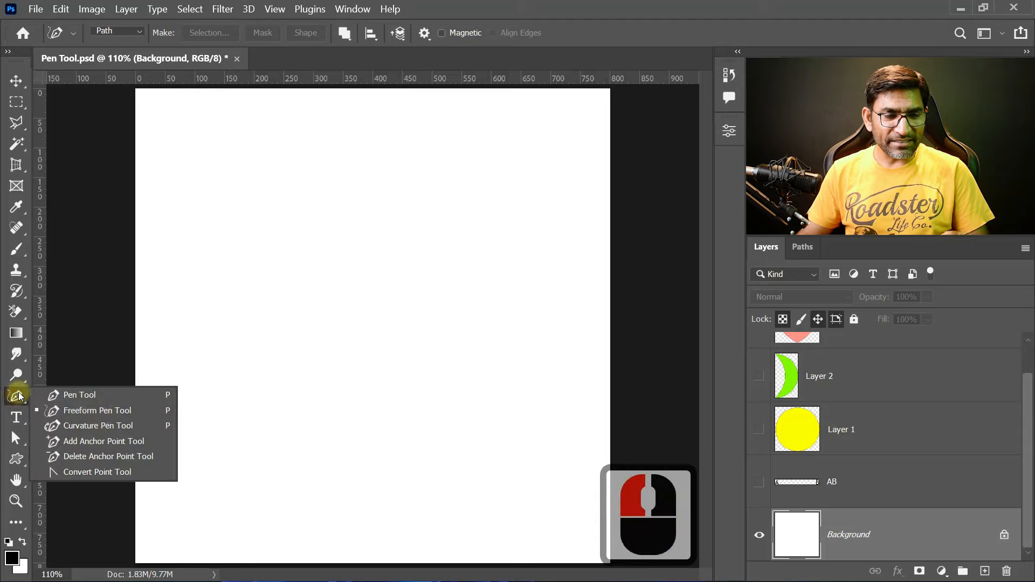
click(110, 420)
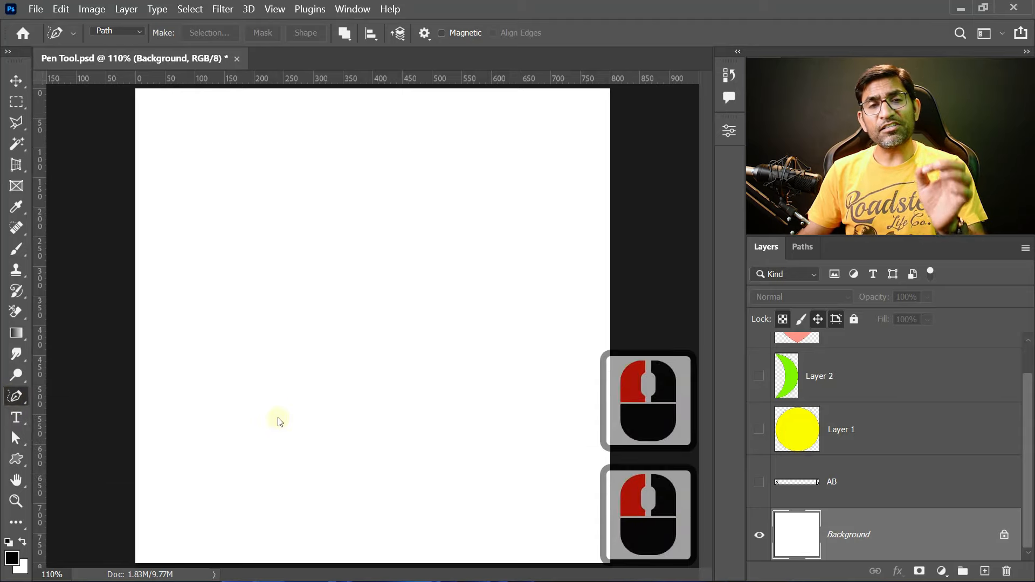
key(shift+p)
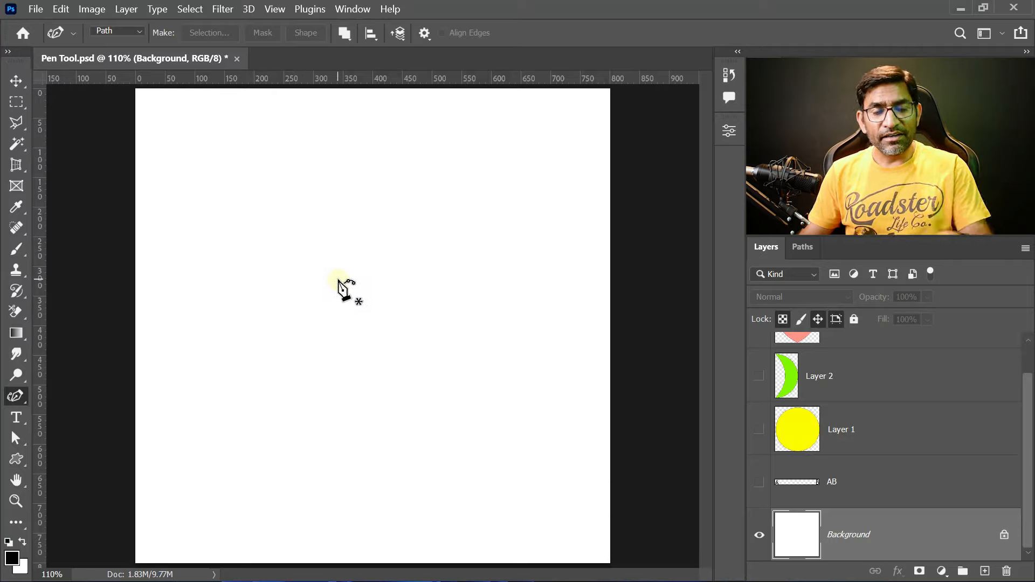
click(365, 218)
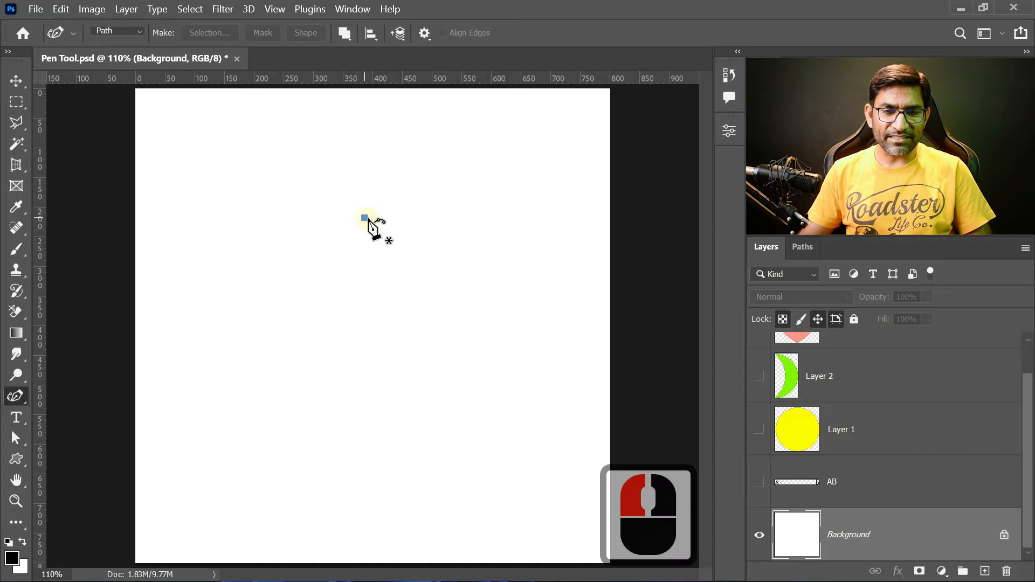
click(461, 289)
click(370, 374)
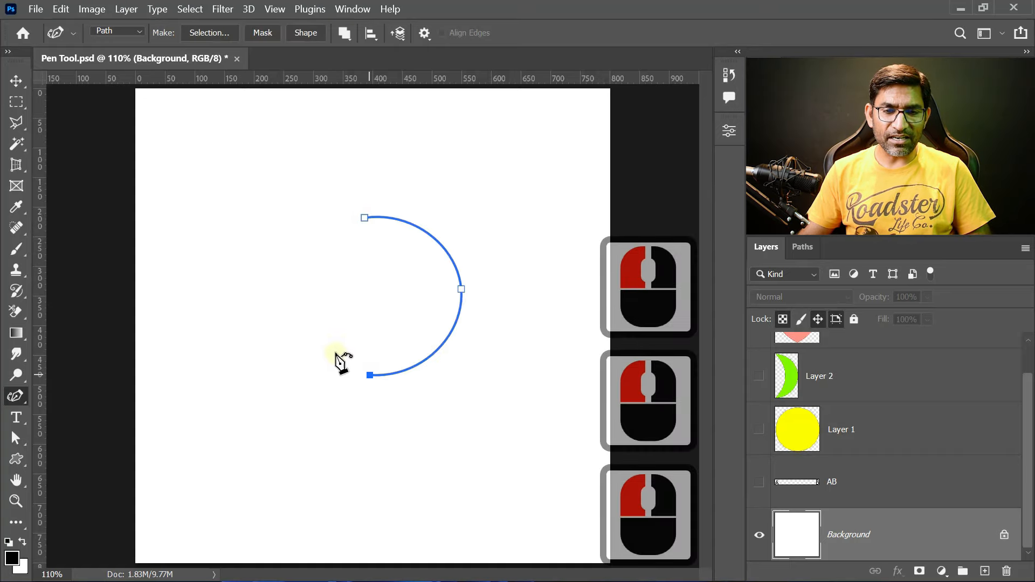
click(291, 294)
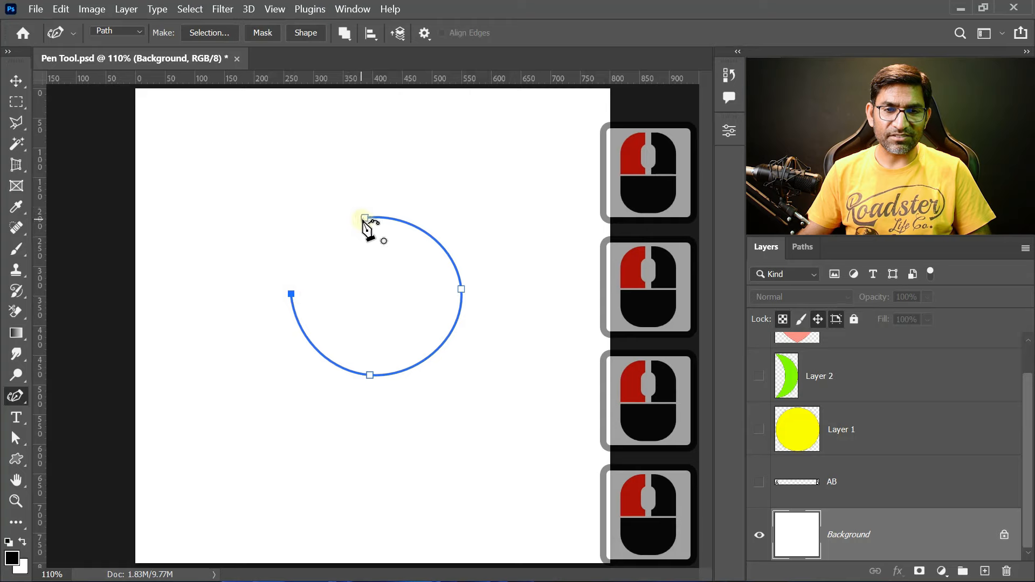
click(364, 218)
key(Delete)
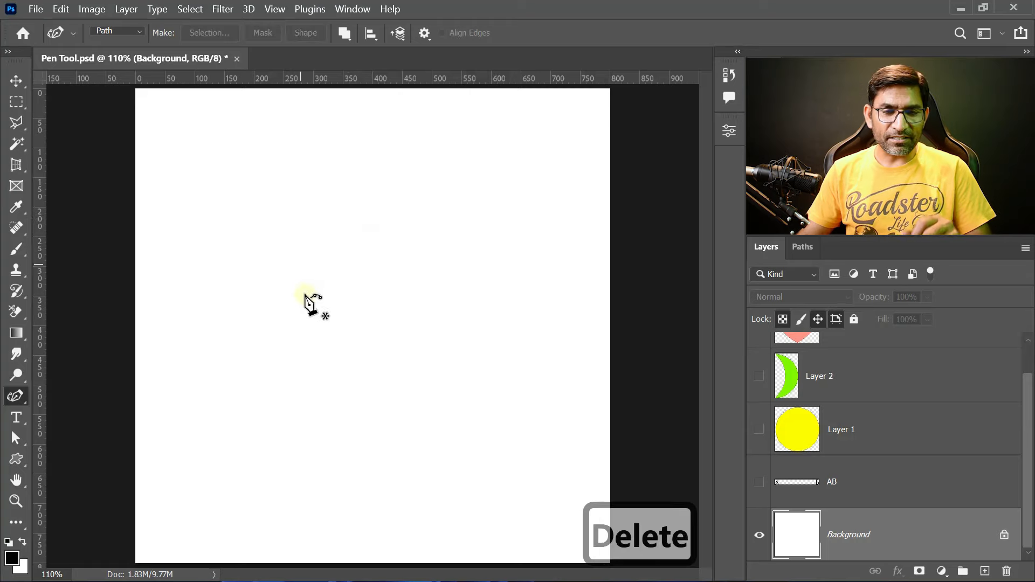
Draw a closed egg-shaped path about 345 px wide from three anchors with the Curvature Pen tool, and delete it
click(346, 180)
click(442, 396)
click(274, 393)
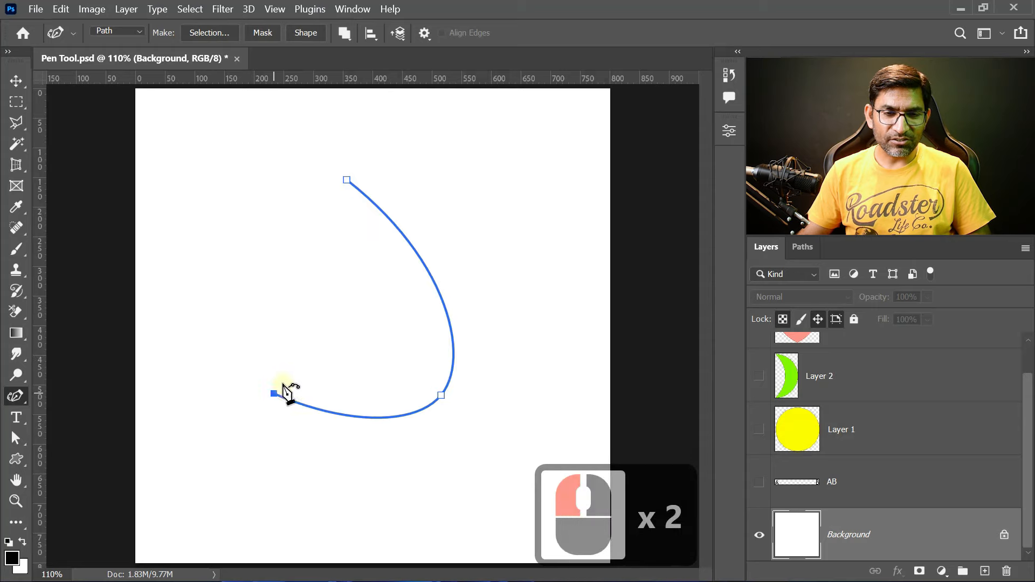
click(347, 180)
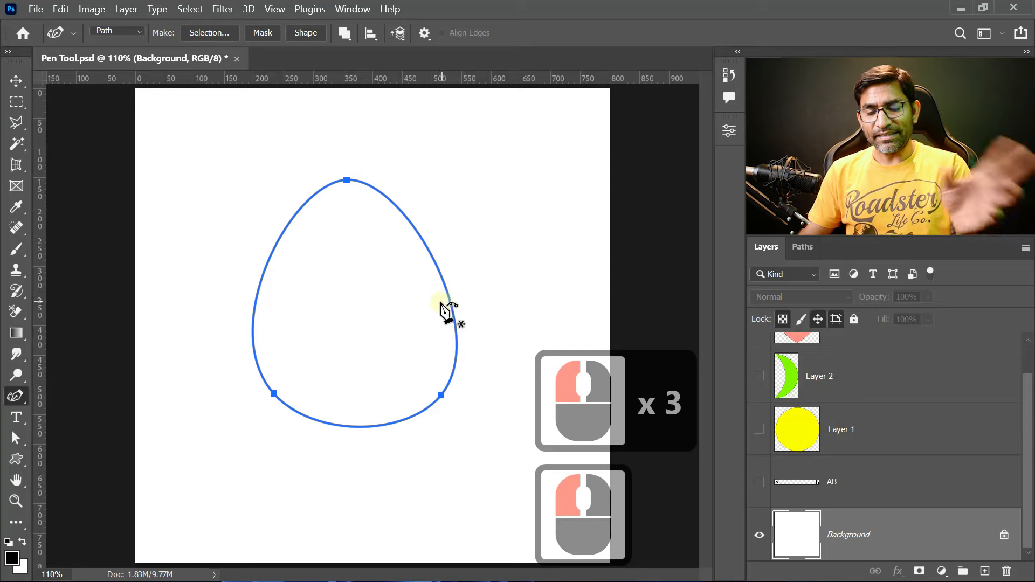
key(Delete)
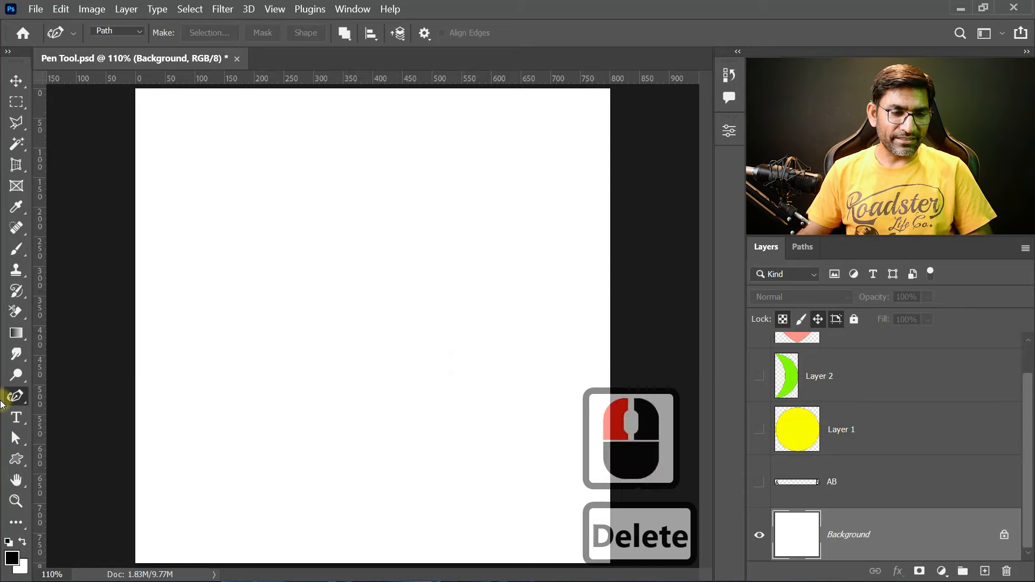
Using the Pen tool, draw a closed three-anchor path about 270 px wide with a straight left side and a curved right side
click(15, 396)
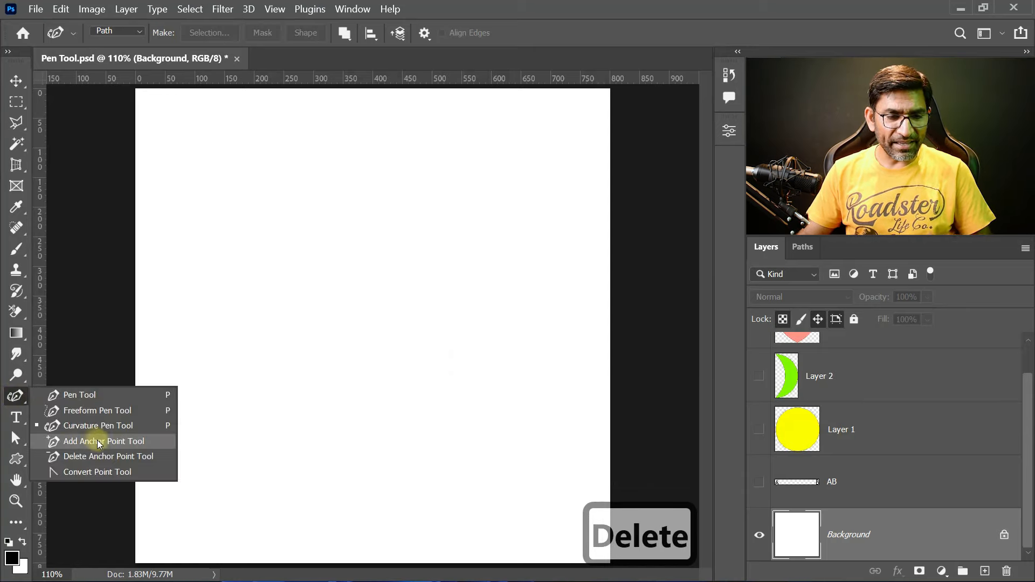
click(80, 394)
double_click(280, 324)
click(346, 207)
drag(440, 292, 451, 370)
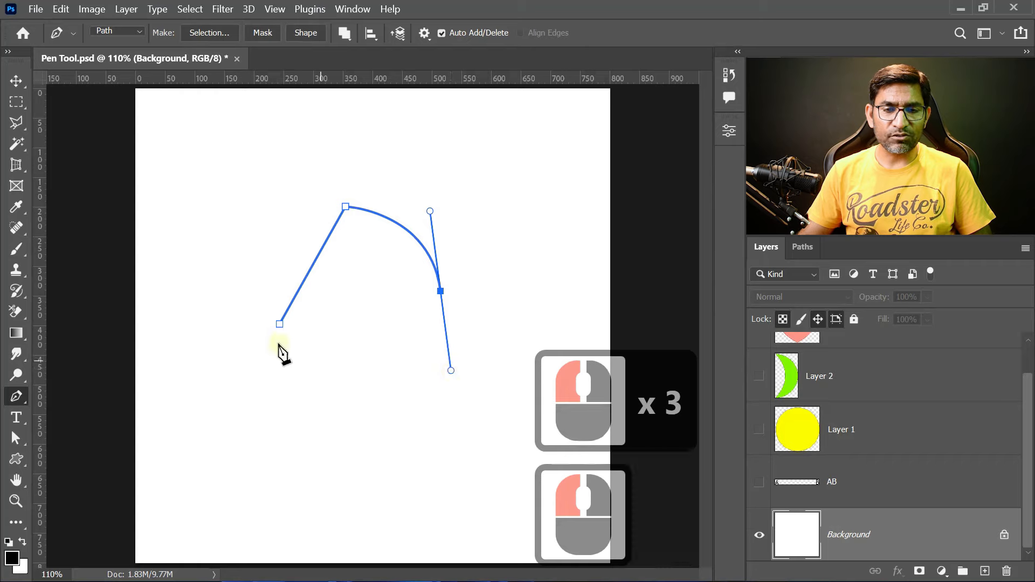
click(280, 324)
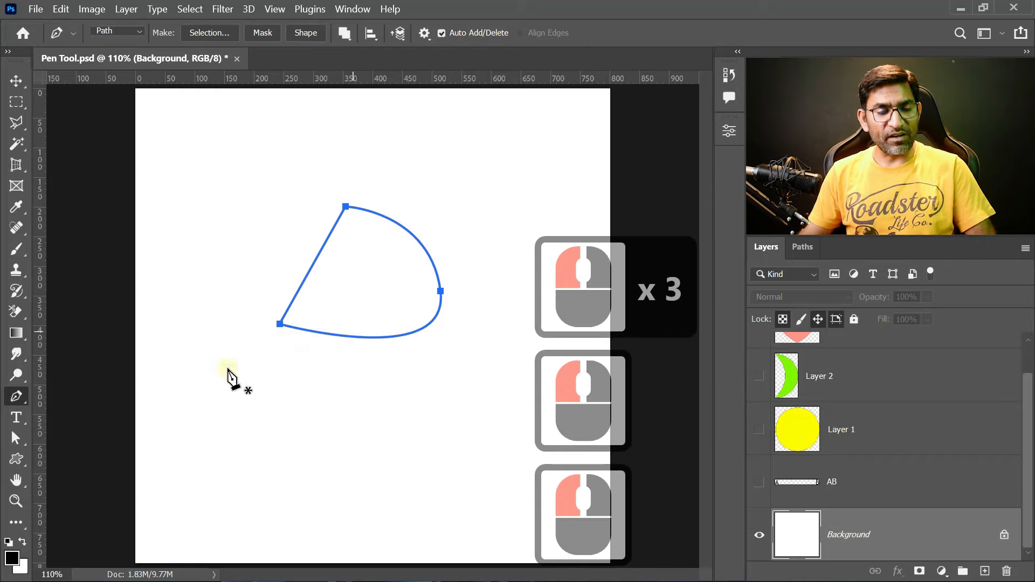
Add an anchor point on the path's upper-right curve with the Add Anchor Point tool, and pull it inward with the Direct Selection tool
drag(24, 399, 87, 441)
click(403, 228)
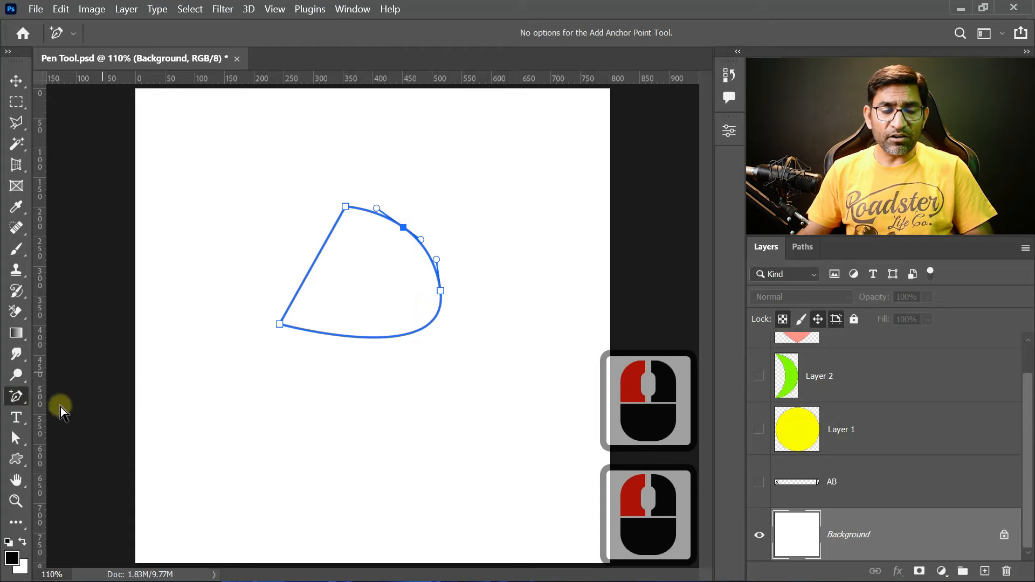
drag(16, 437, 71, 453)
click(408, 227)
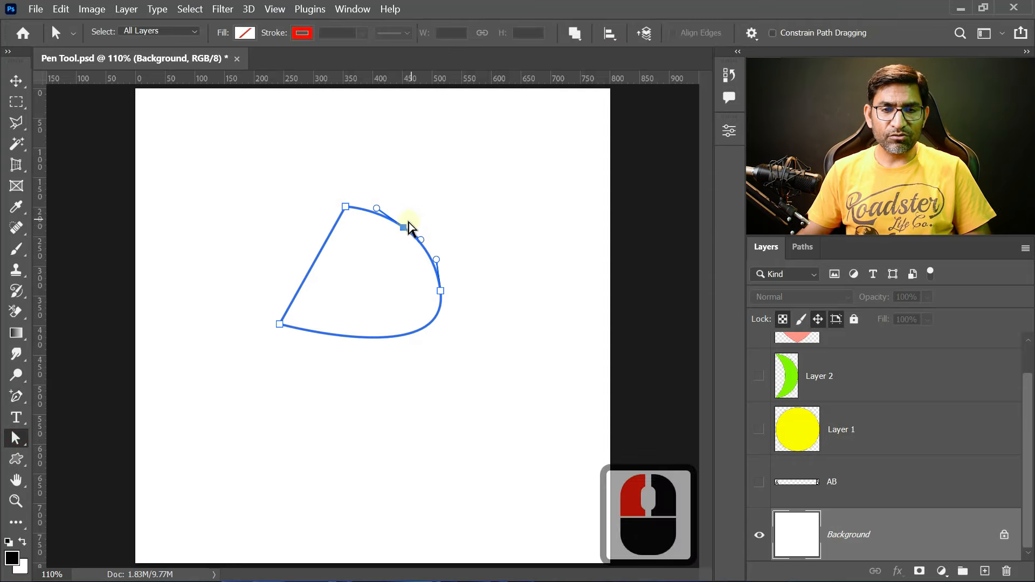
drag(408, 226, 381, 283)
Remove the added anchor and the remaining three anchors of the path with the Delete Anchor Point tool
click(20, 398)
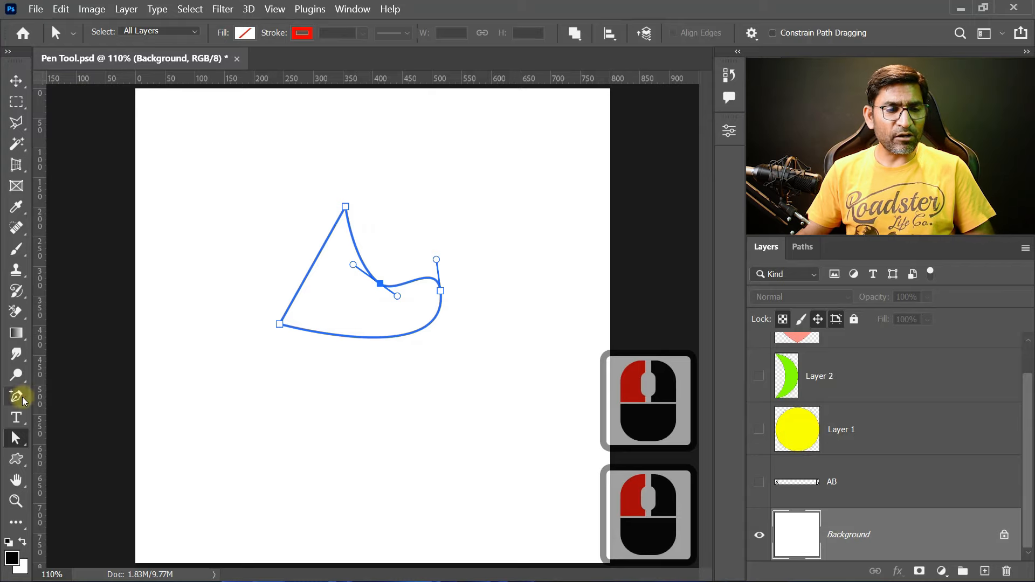
right_click(21, 402)
click(103, 456)
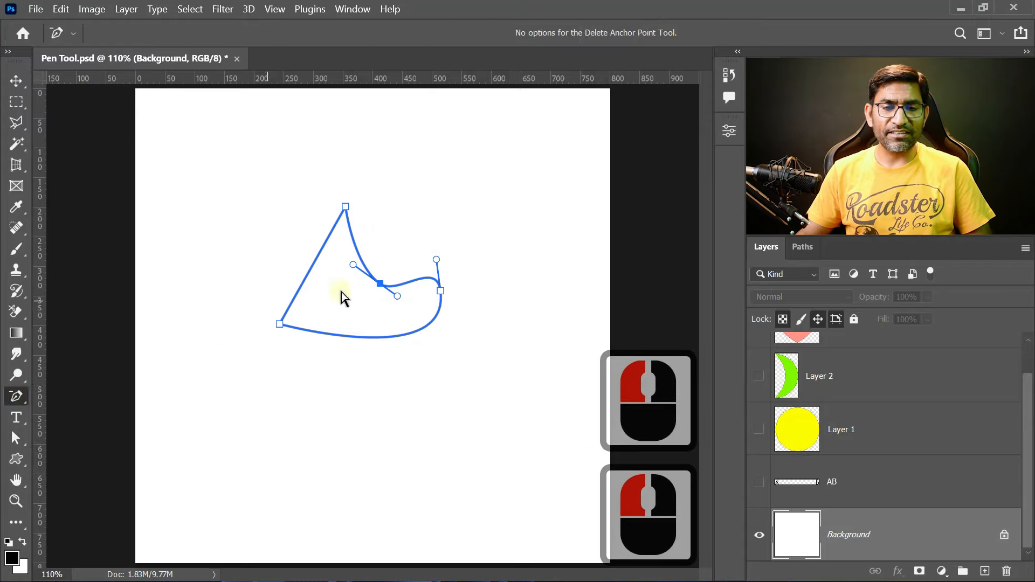
click(381, 284)
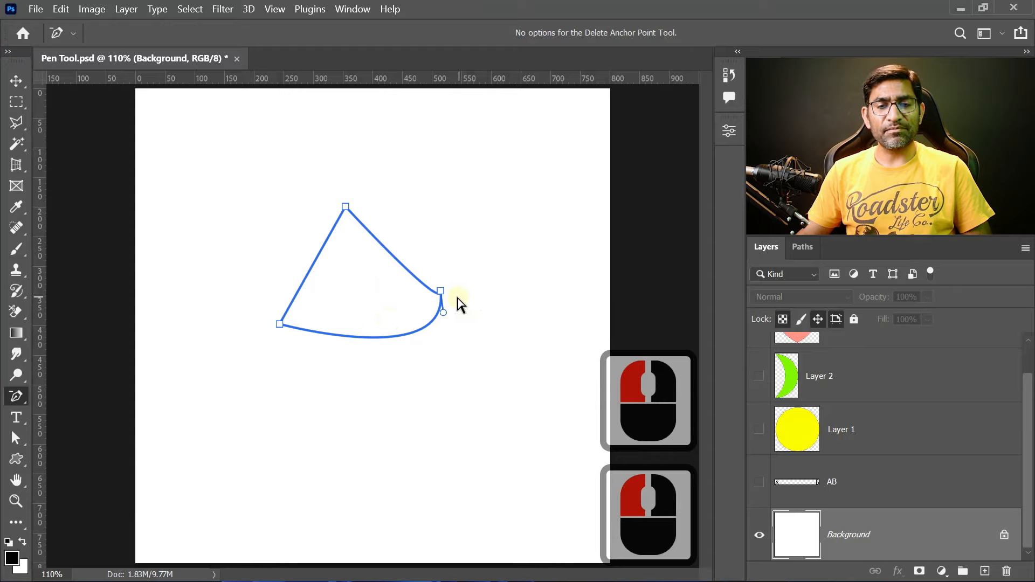
click(441, 292)
click(346, 207)
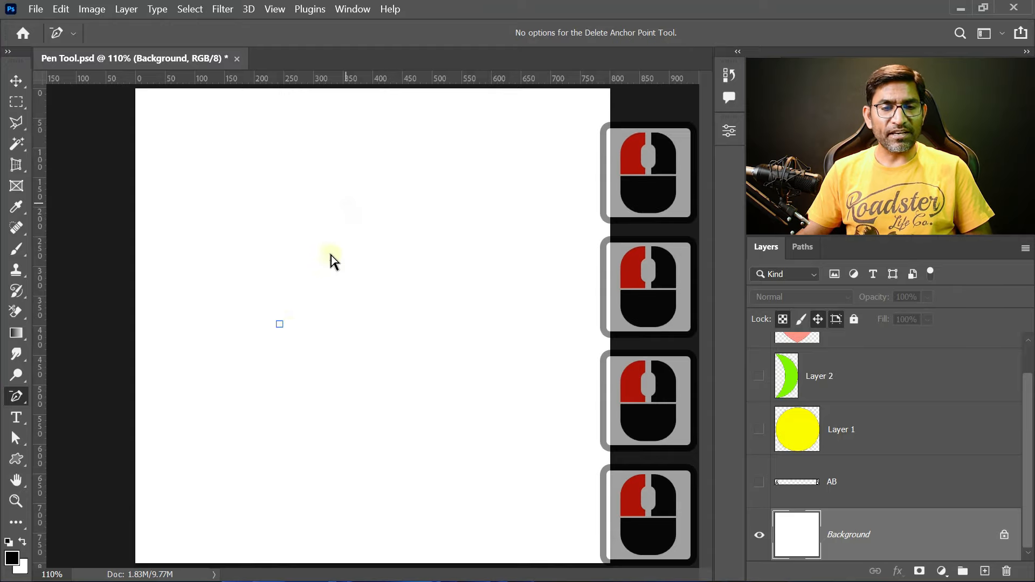
click(280, 324)
Using the Pen tool, draw a closed path about 315 px wide with a sharp left tip and smooth upper and right-hand anchors
click(17, 396)
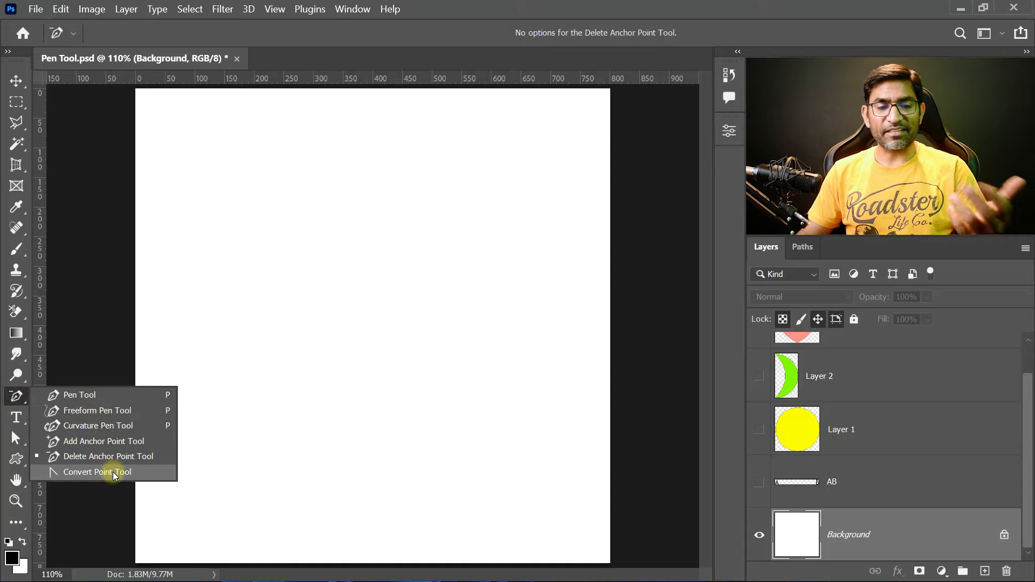
click(90, 396)
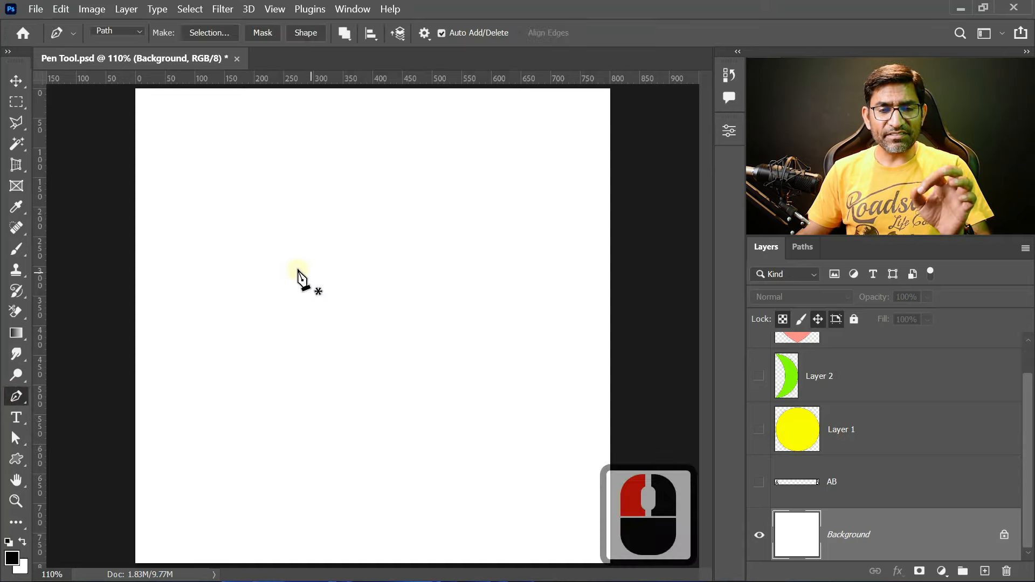
click(275, 297)
drag(370, 199, 447, 225)
drag(457, 298, 440, 381)
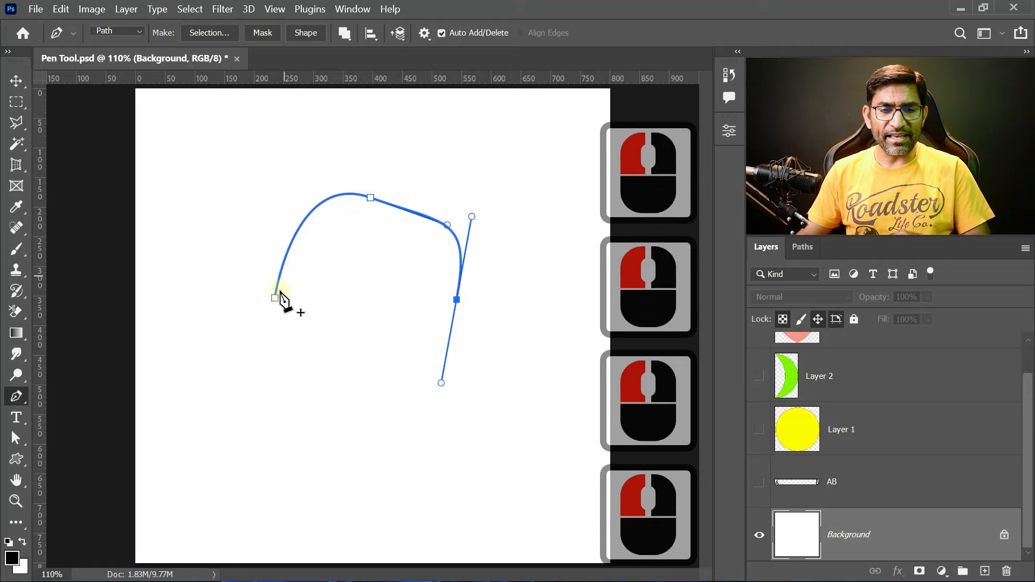
drag(276, 299, 292, 311)
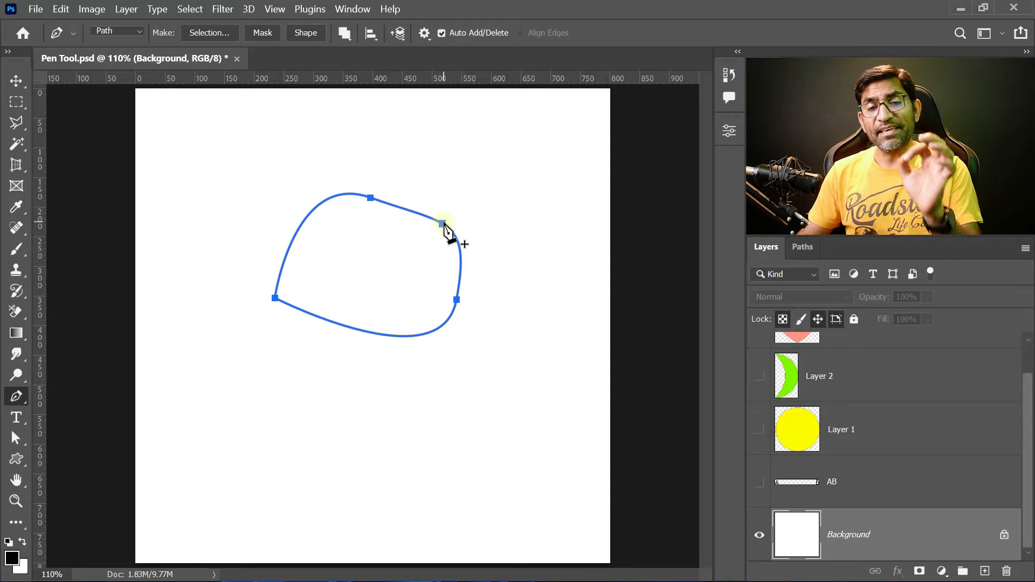
Try adding and removing an anchor on the upper-right curve, and toggle Auto Add/Delete off and back on
click(442, 224)
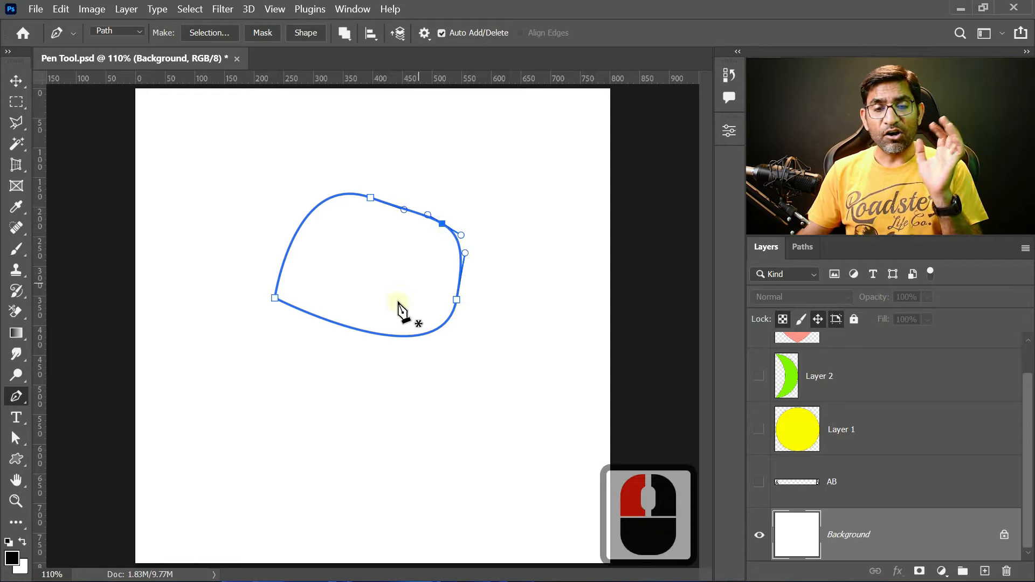
click(442, 225)
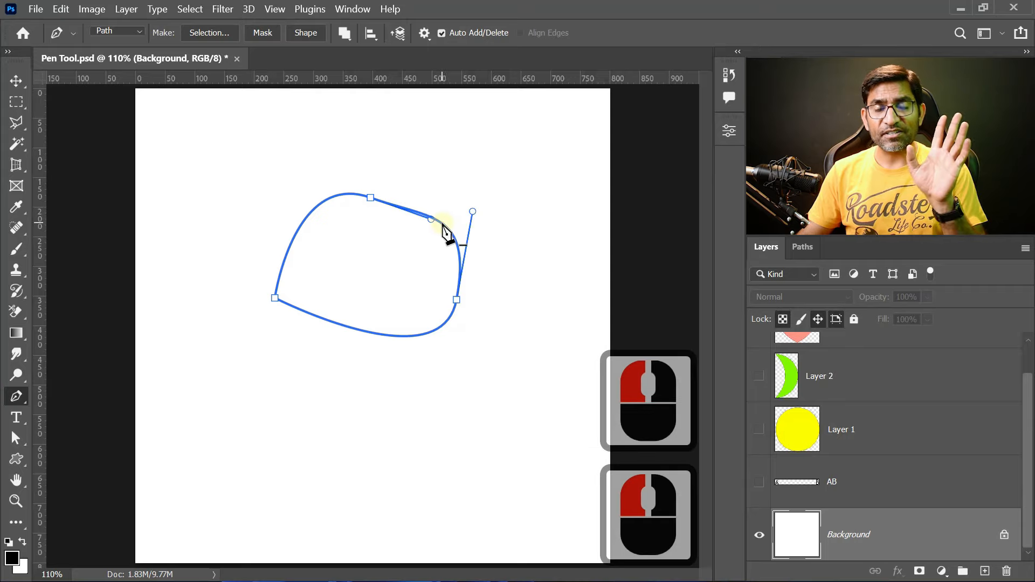
click(442, 33)
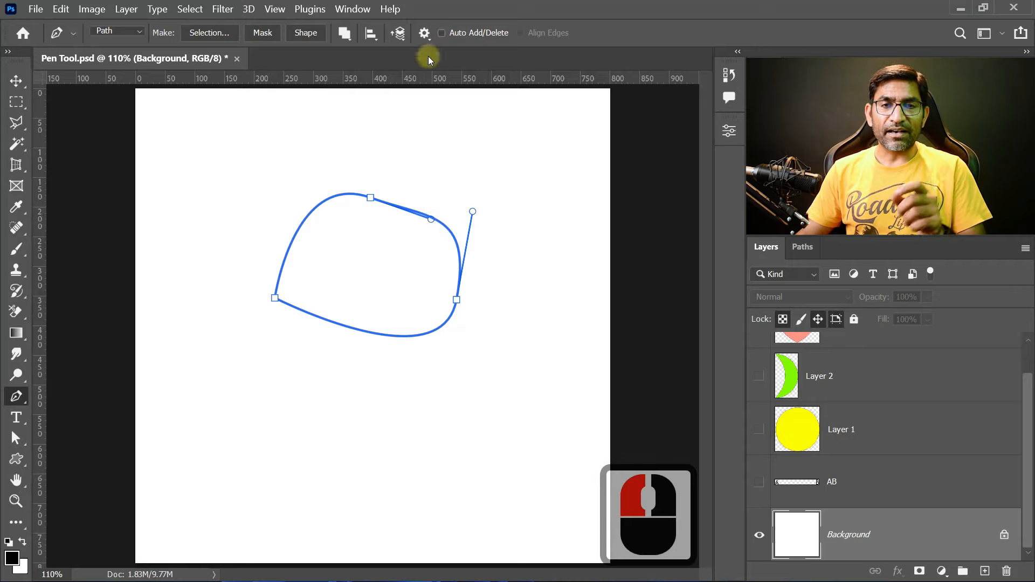
click(442, 33)
click(440, 35)
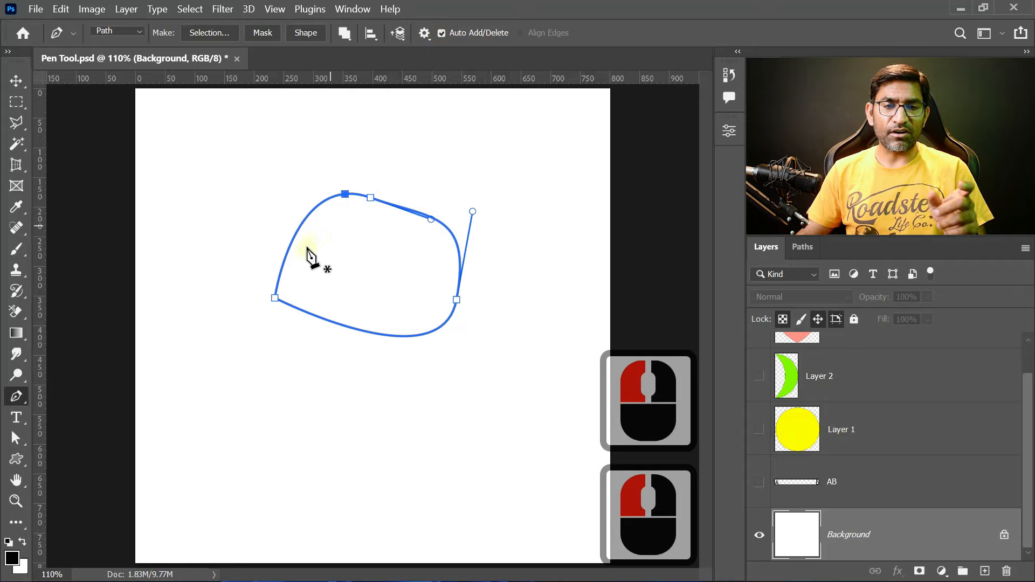
With Auto Add/Delete on, add anchors on the upper-left and upper-right curves, and delete them together with the right-hand anchor
click(300, 220)
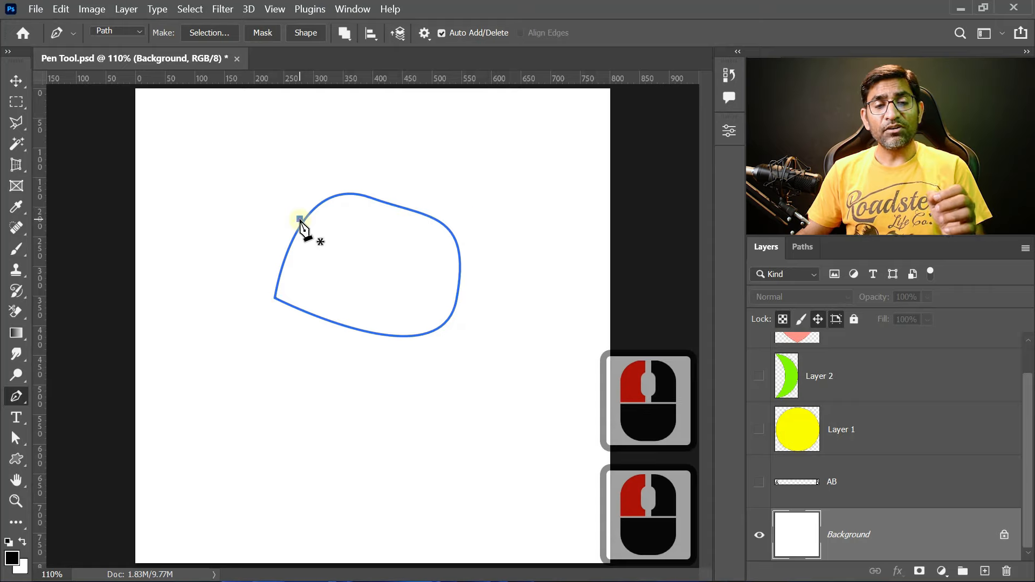
key(ctrl+z)
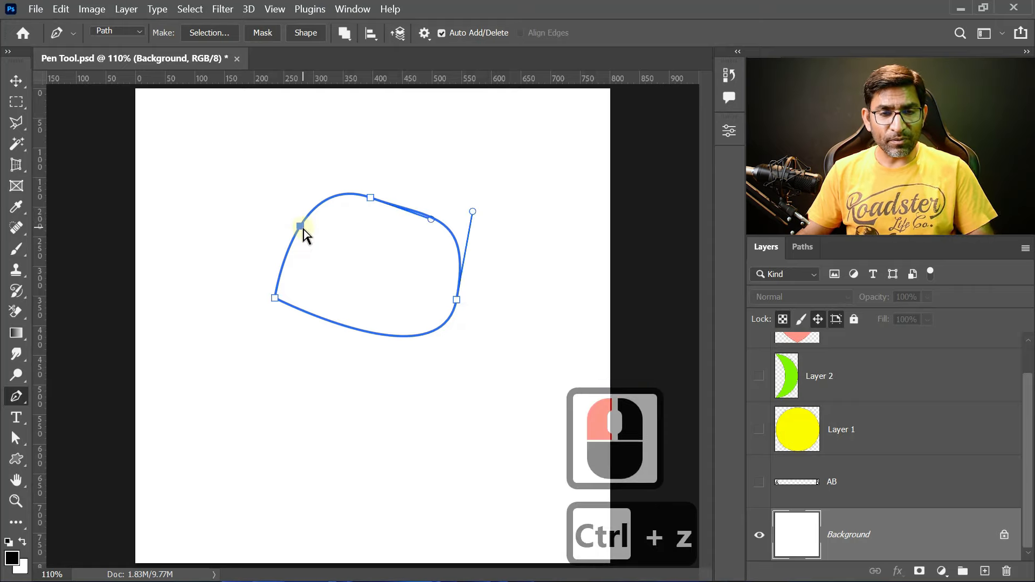
click(301, 225)
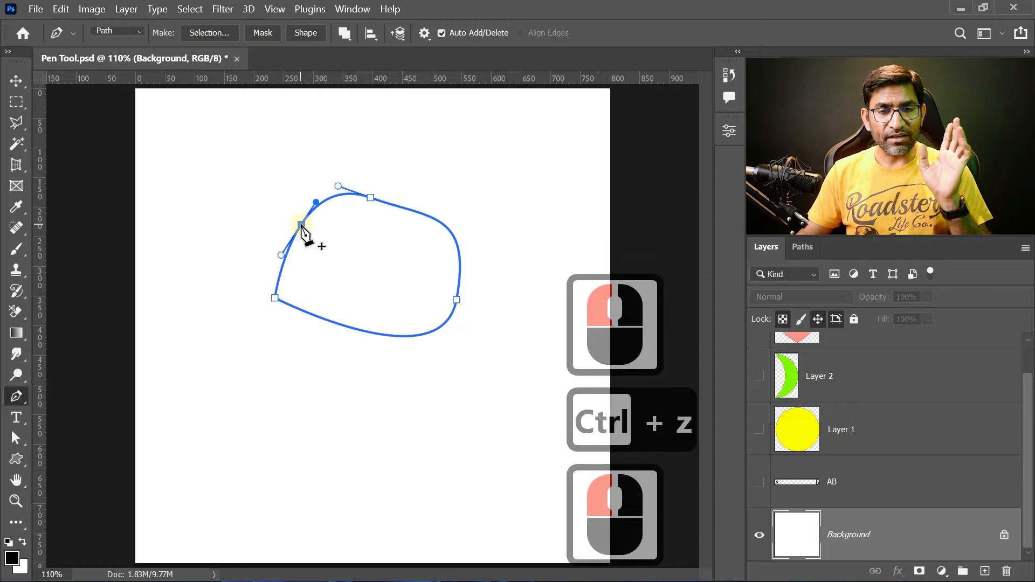
click(430, 217)
click(429, 217)
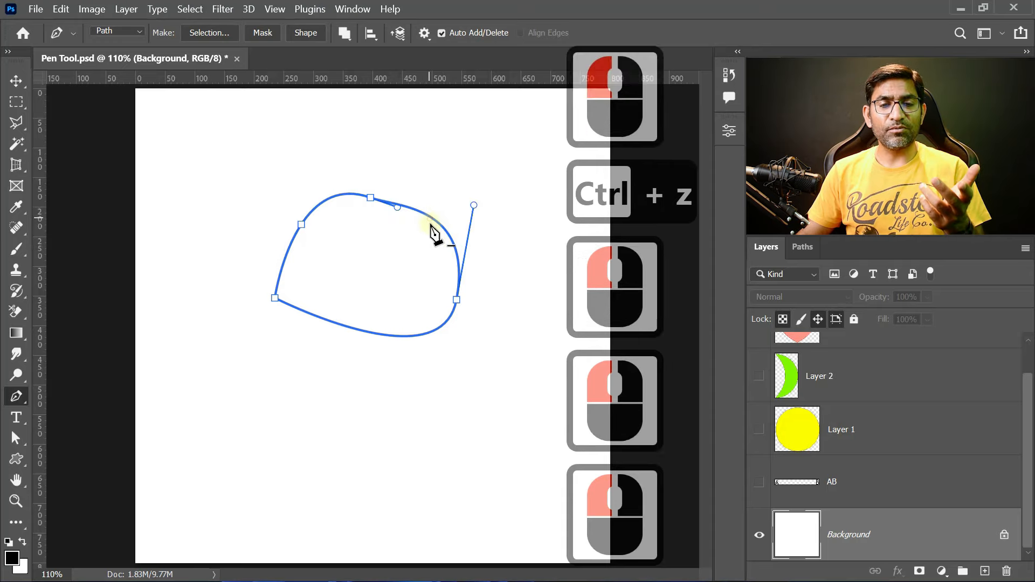
click(457, 300)
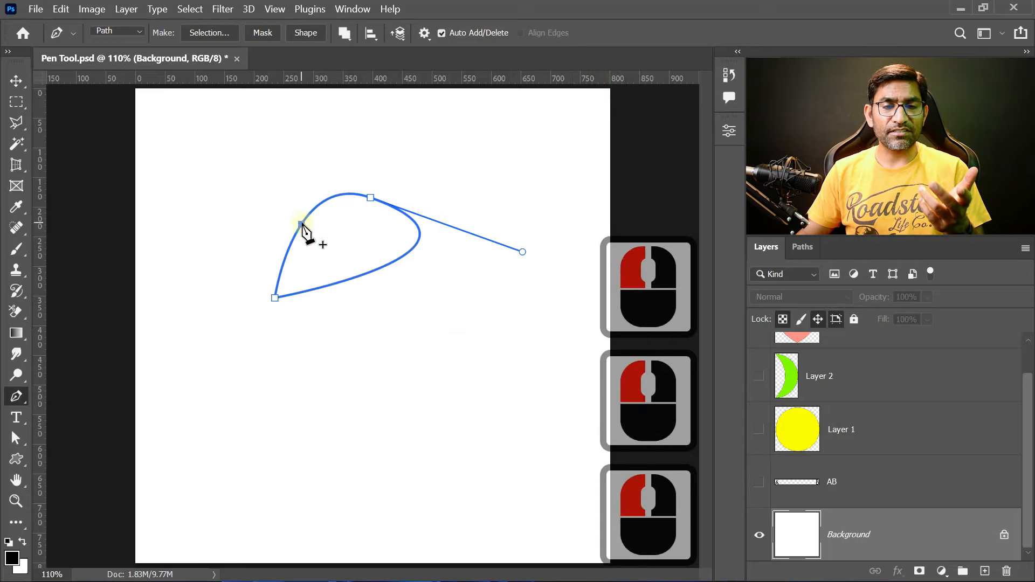
click(302, 226)
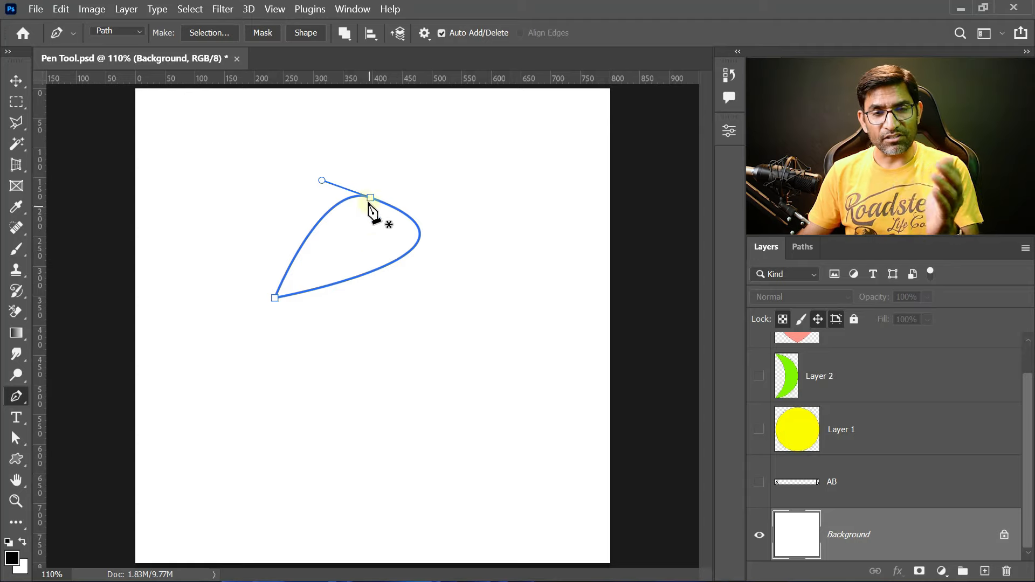
Reshape the closed path into an upright teardrop by moving its upper anchor, its sharp tip and the upper anchor's direction handle
drag(371, 199, 397, 217)
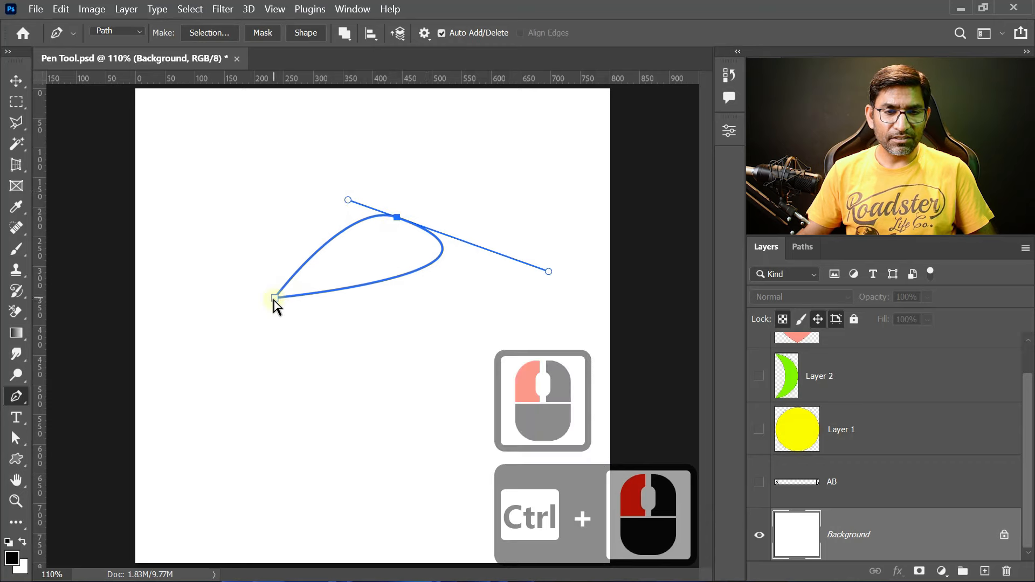
drag(275, 298, 354, 409)
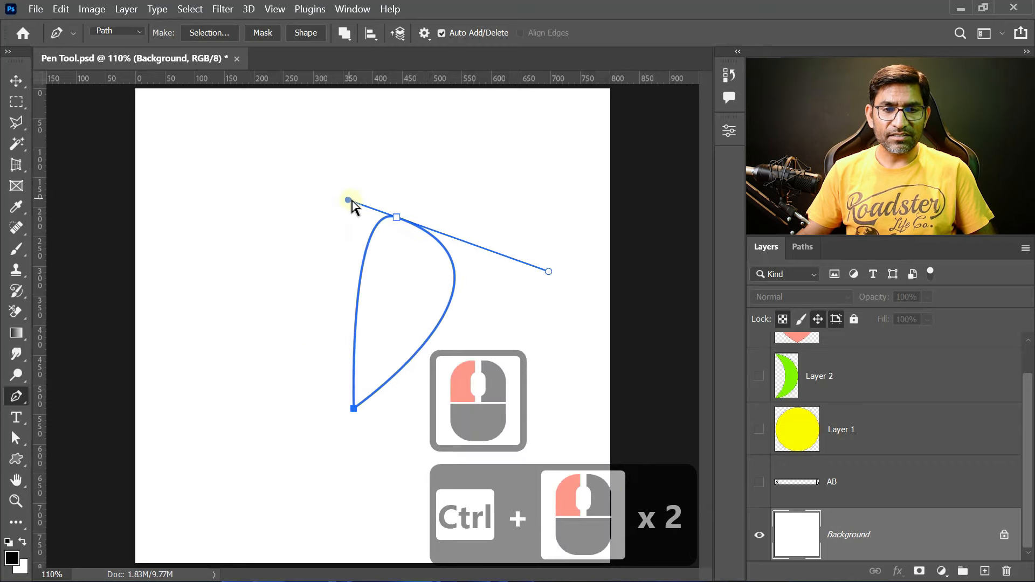
drag(342, 204, 251, 211)
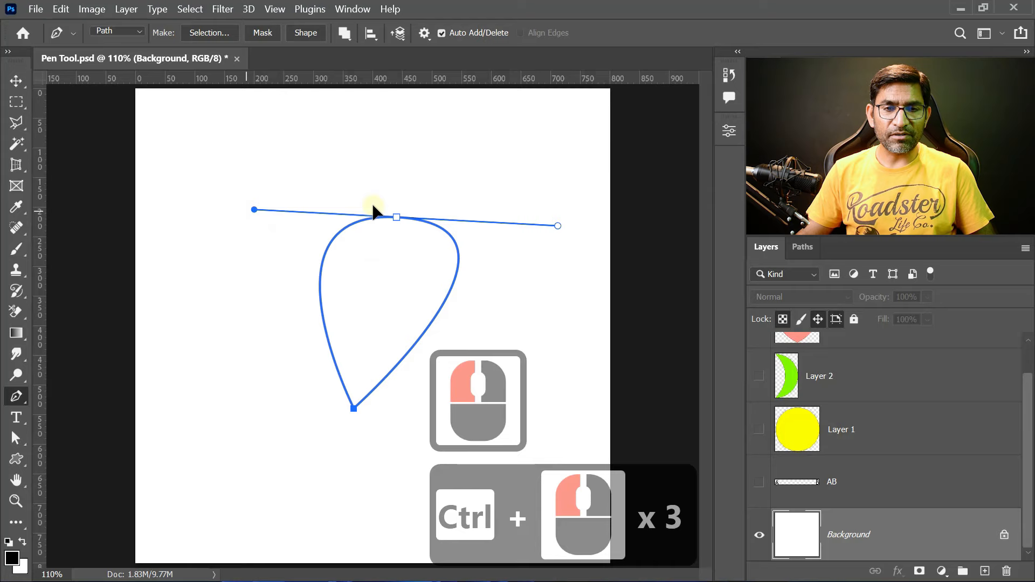
drag(395, 218, 358, 216)
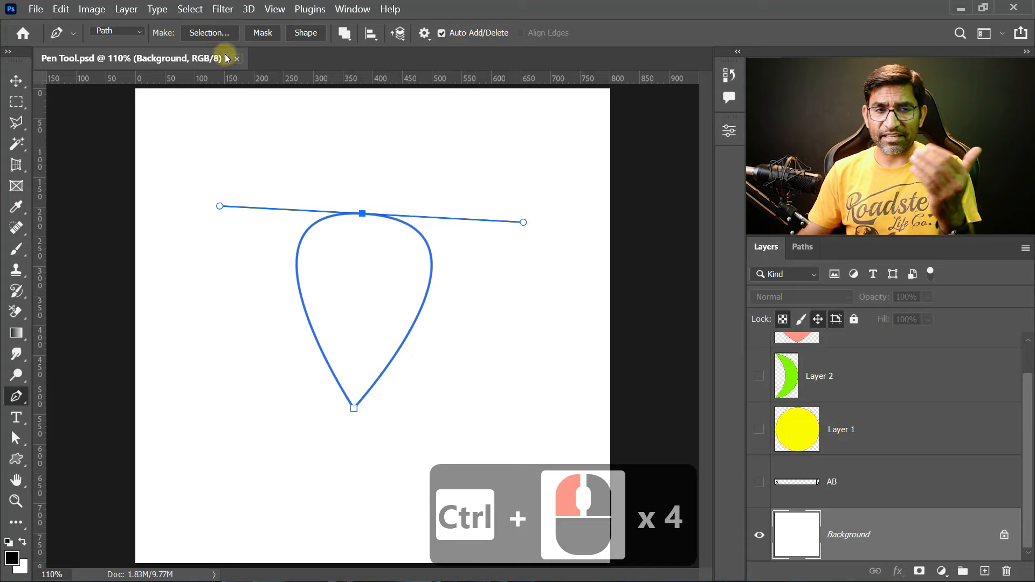
Try converting the teardrop path to a new anti-aliased selection with a feather radius of 0 pixels, and undo it
click(210, 32)
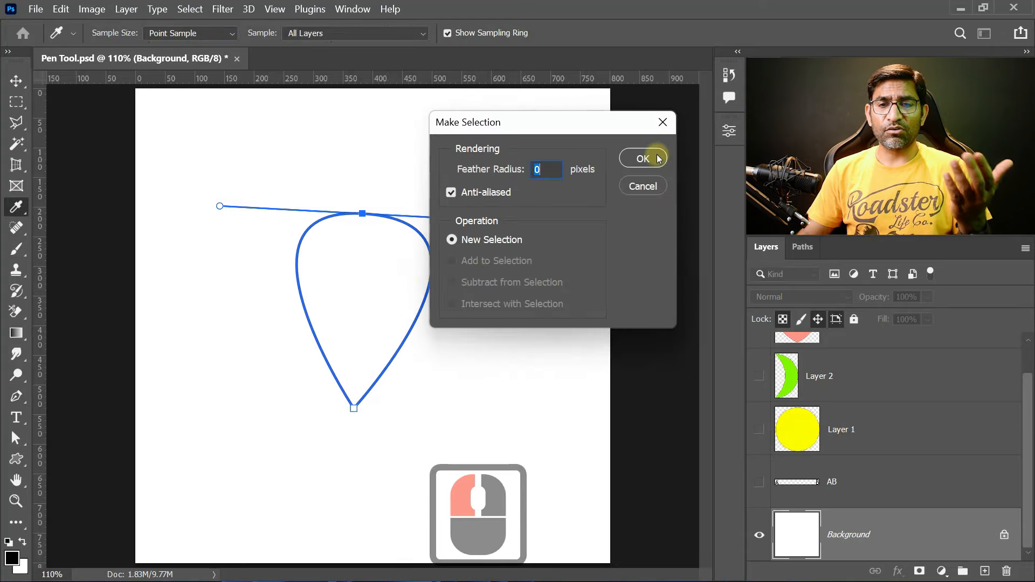
click(653, 158)
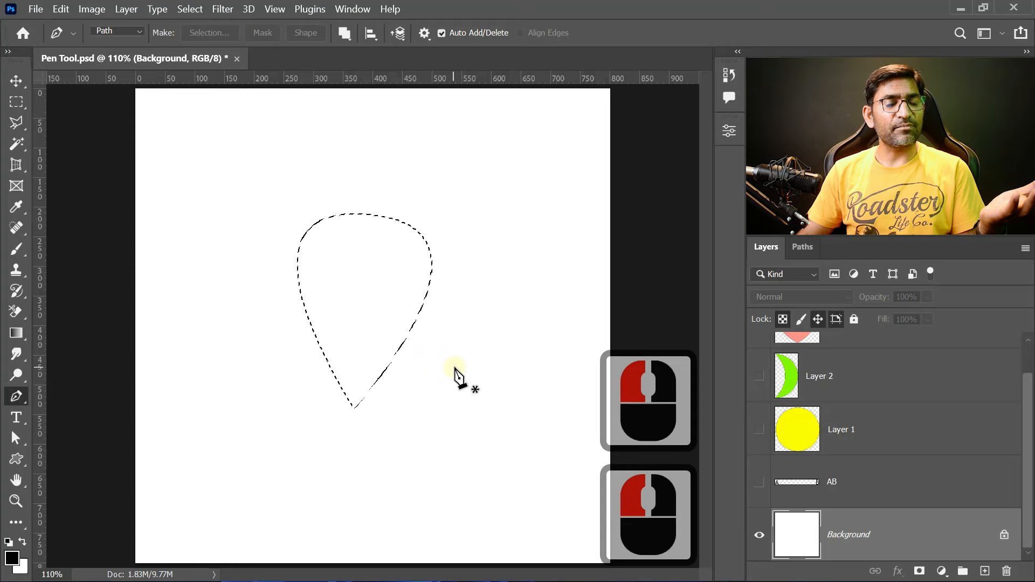
key(ctrl+z)
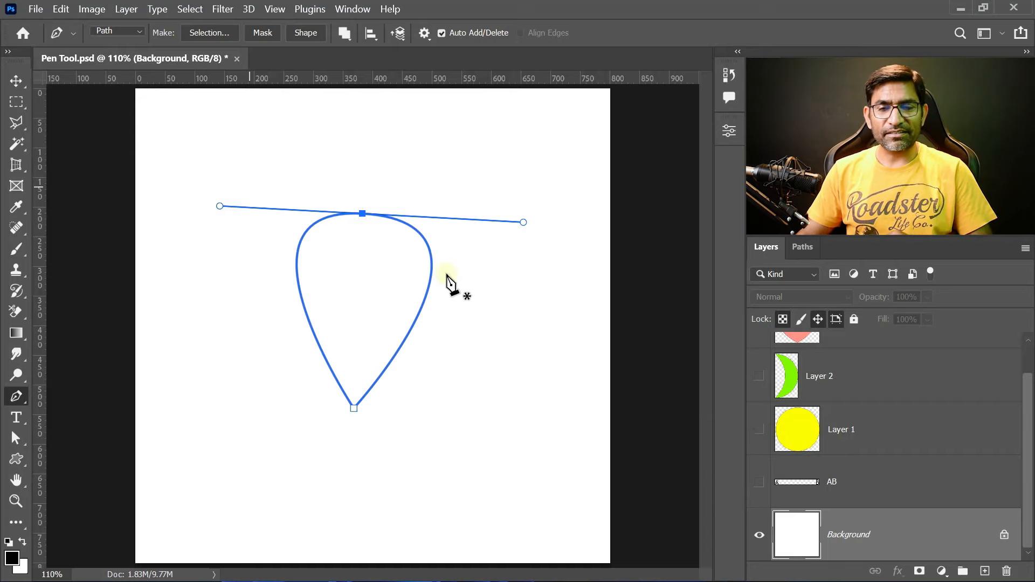
Show and select Layer 1, and try masking its yellow circle with the teardrop path
click(759, 429)
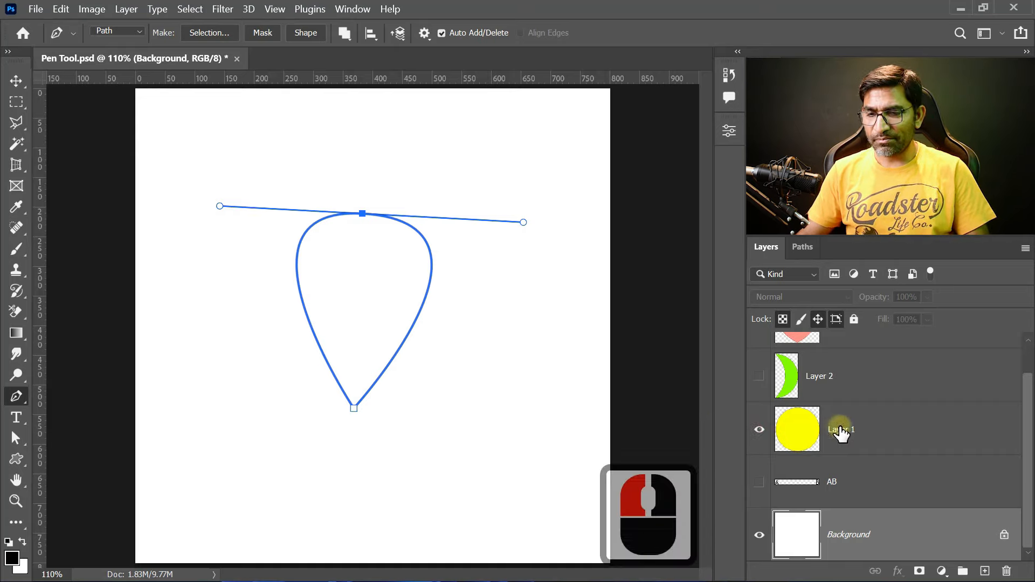
click(878, 429)
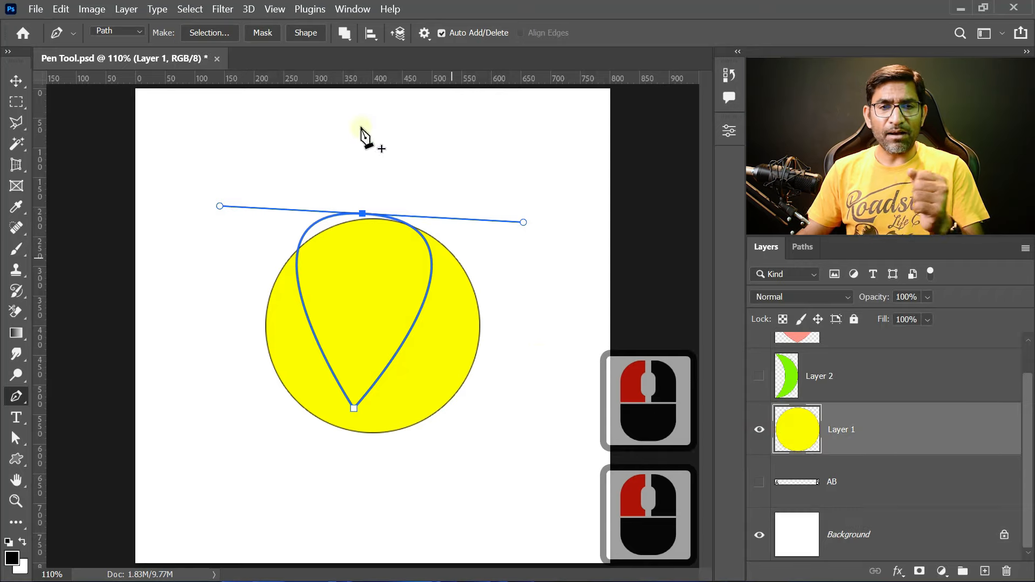
click(264, 32)
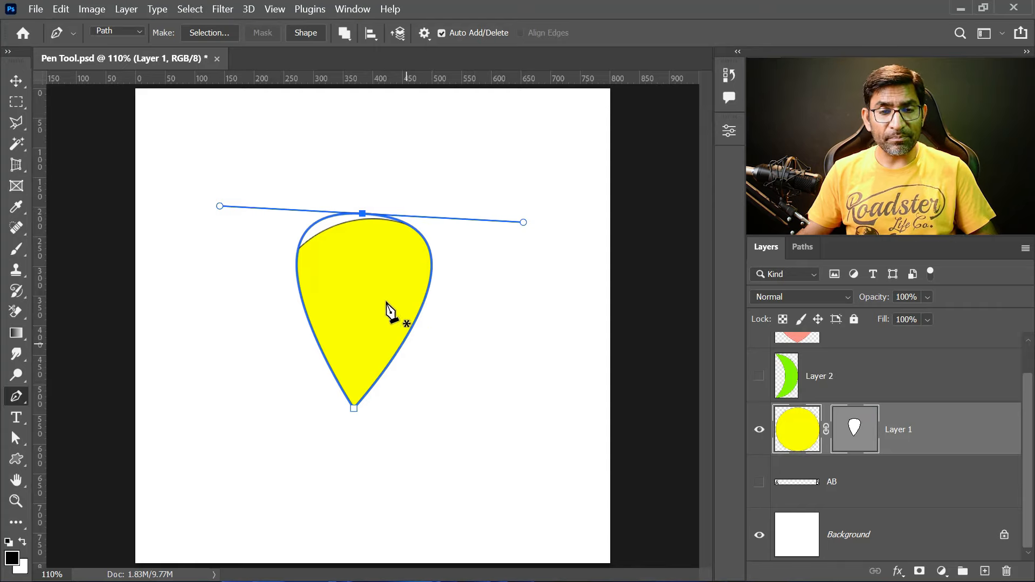
Try reshaping the vector mask by moving its upper anchor and tilting the handles, and undo everything back to the unmasked, hidden Layer 1
drag(363, 214, 415, 213)
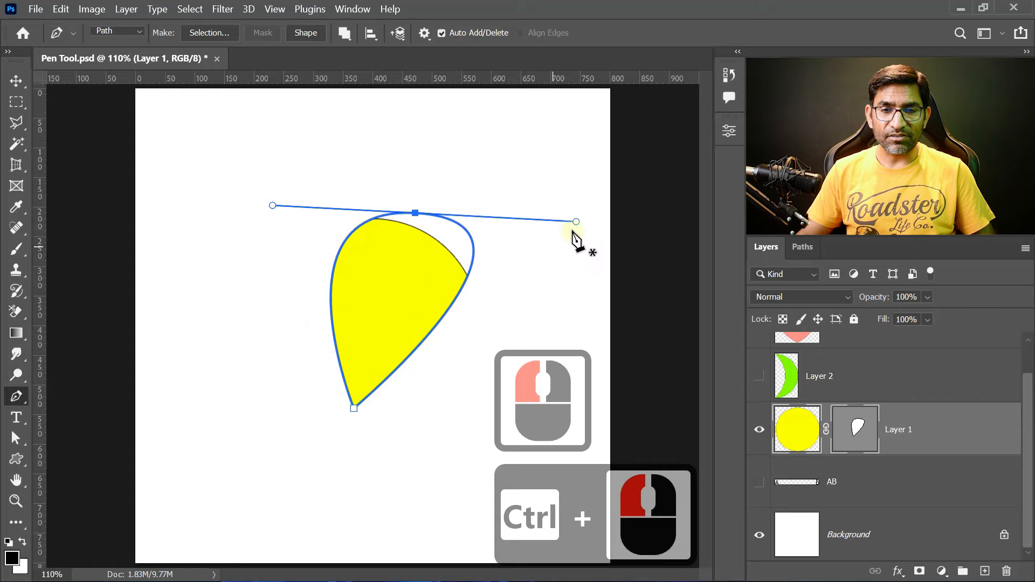
drag(273, 211, 210, 153)
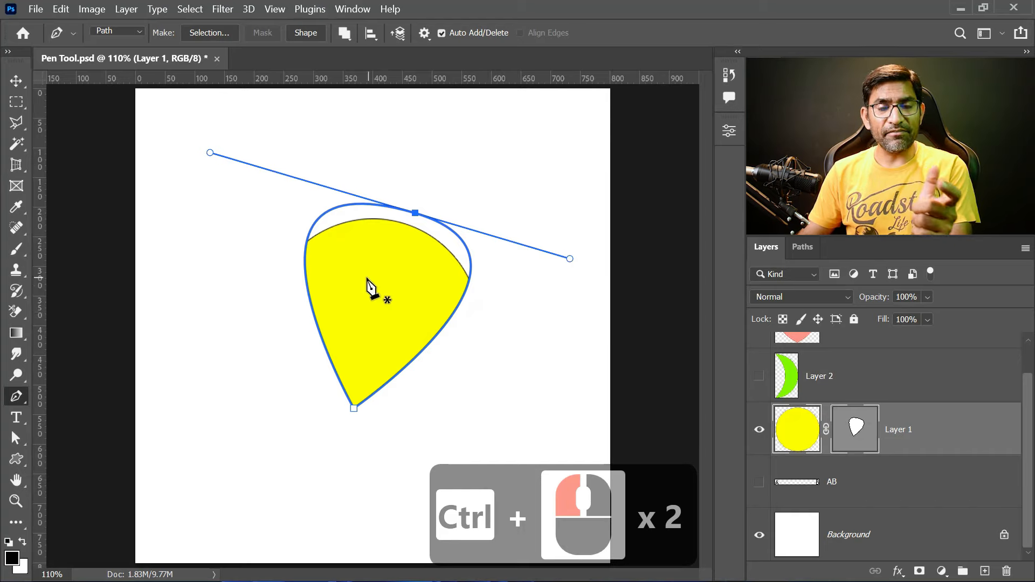
key(ctrl+z)
key(ctrl+z)
key(ctrl+z)
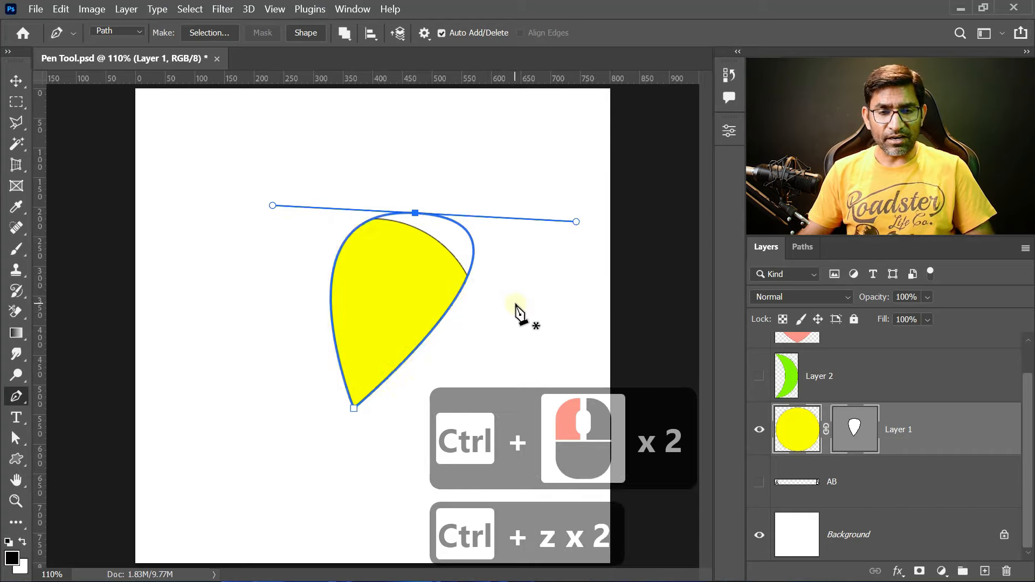
key(ctrl+z)
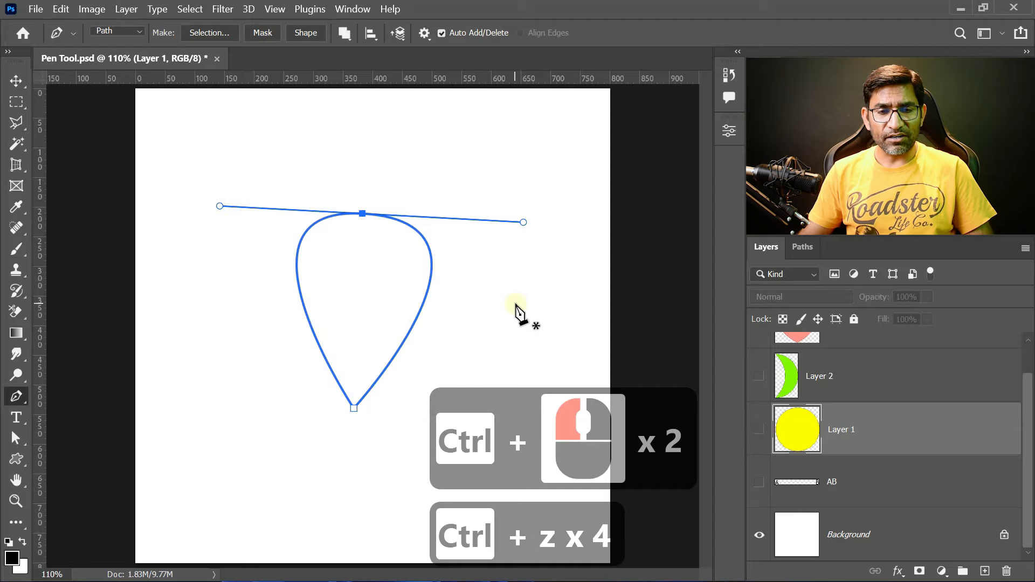
Convert the teardrop path to a shape layer and fill it with solid yellow
click(306, 33)
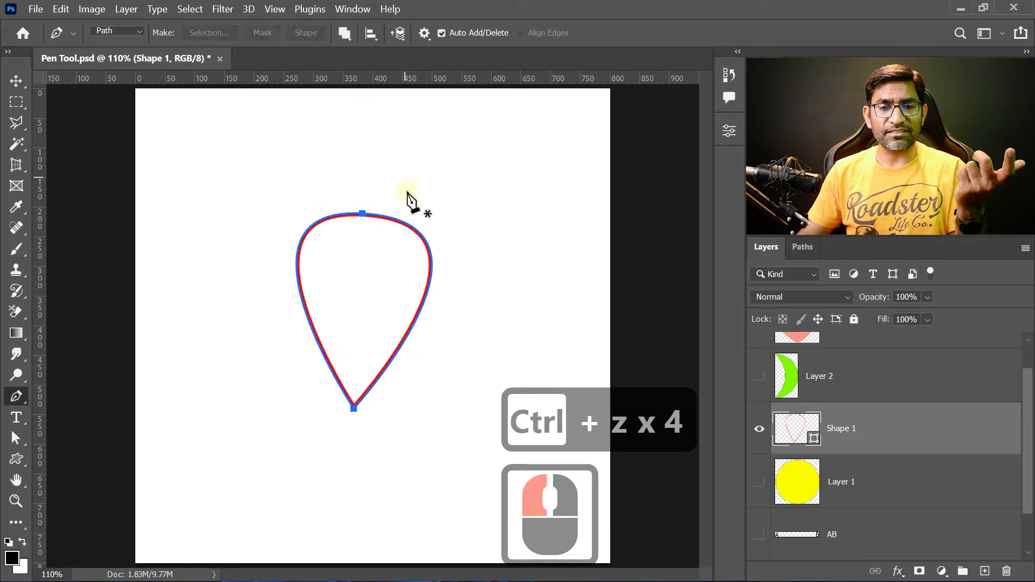
click(16, 437)
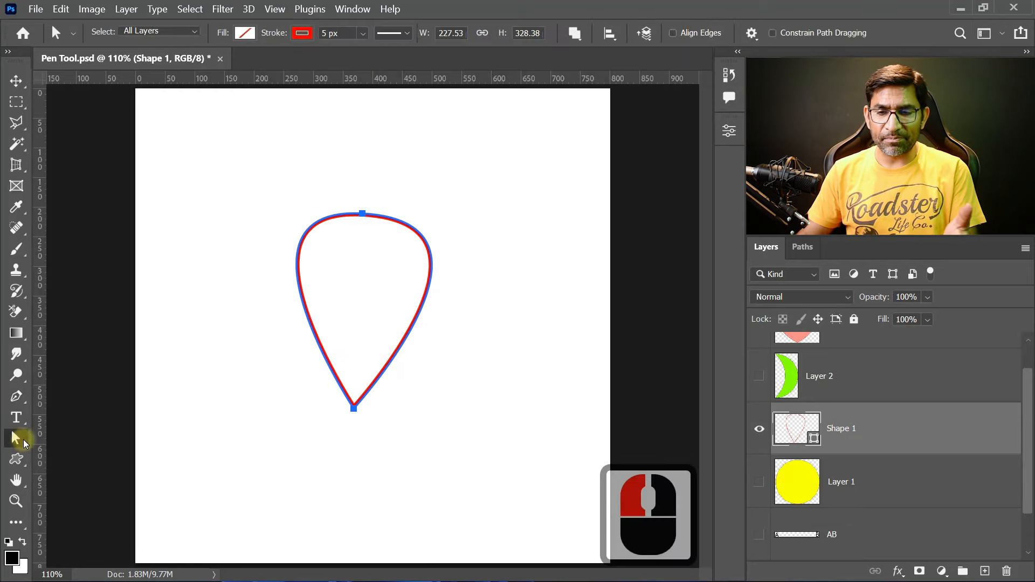
click(248, 36)
click(178, 64)
click(245, 119)
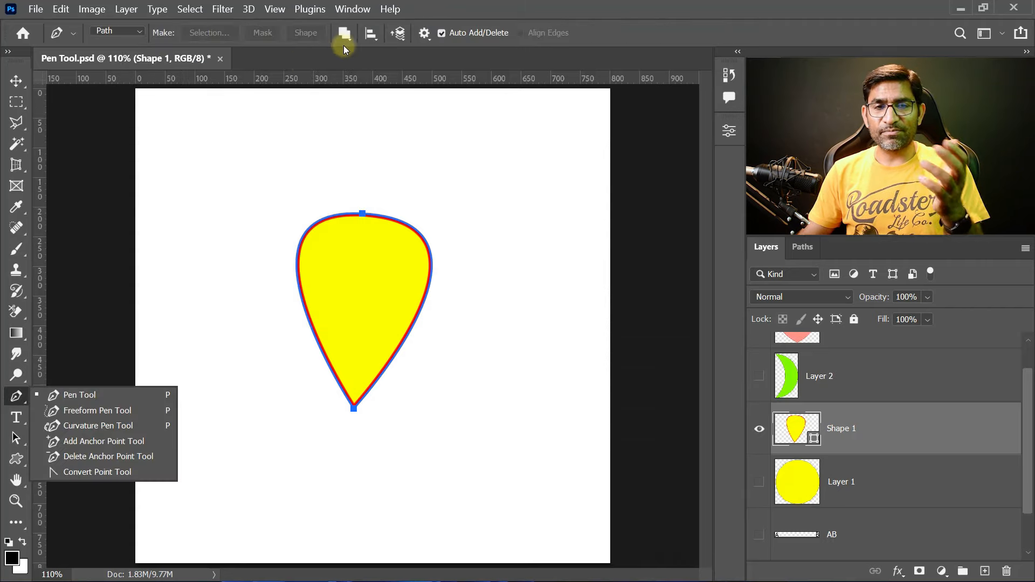
With Combine Shapes, draw a triangle about 230 px wide with the Pen tool, overlapping the teardrop's right-hand side
click(344, 34)
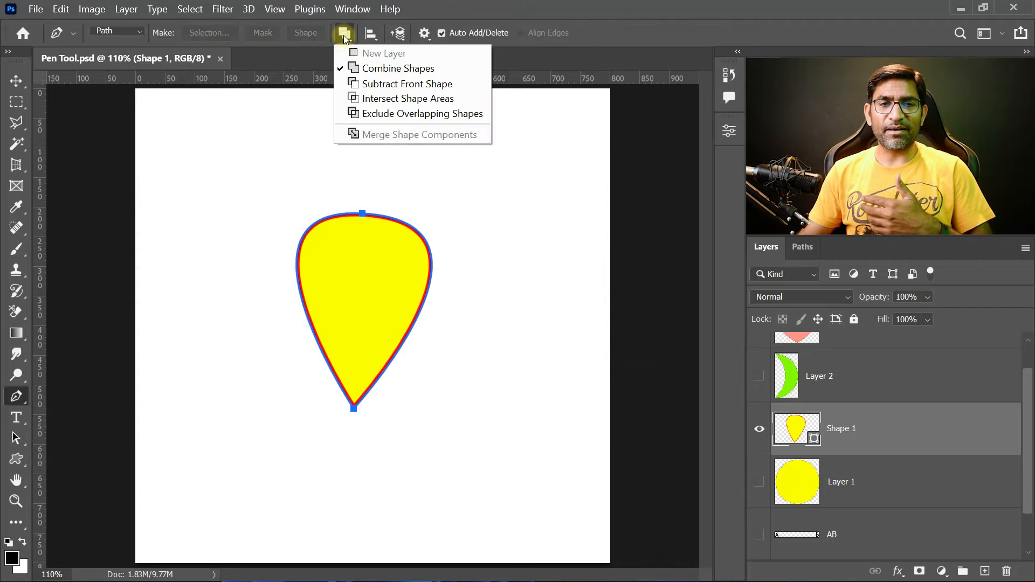
click(400, 69)
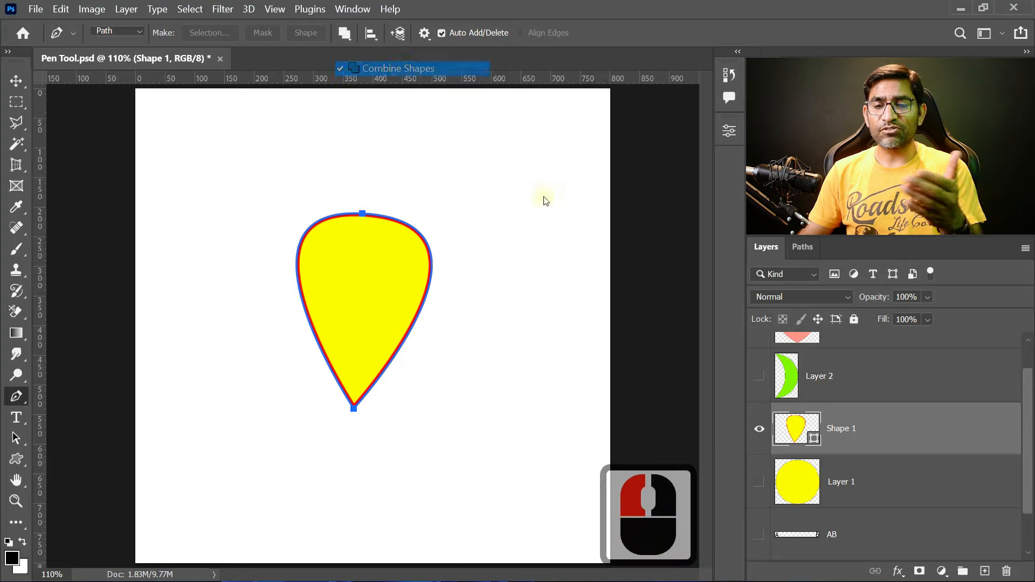
click(359, 281)
click(495, 242)
click(470, 341)
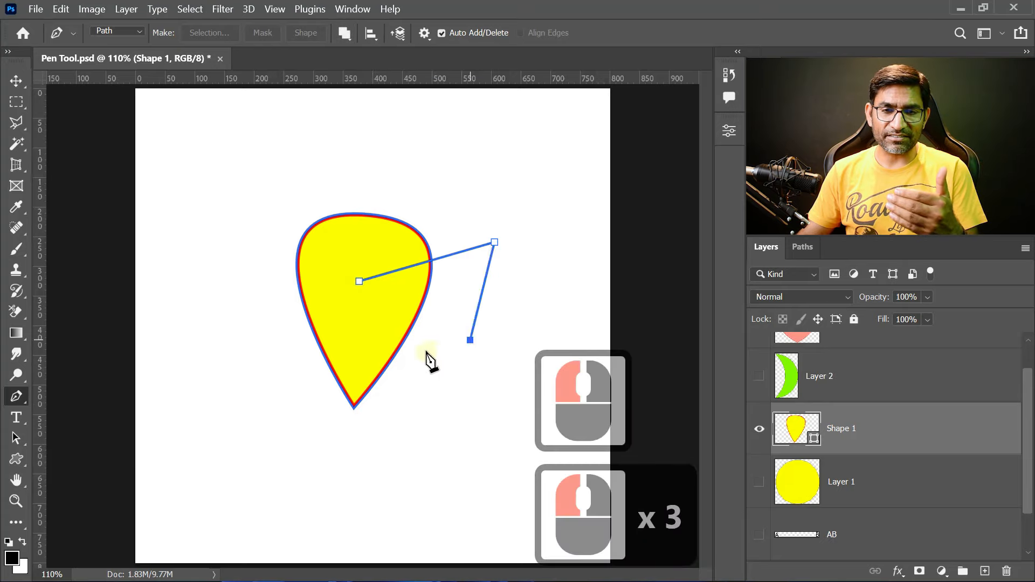
click(359, 281)
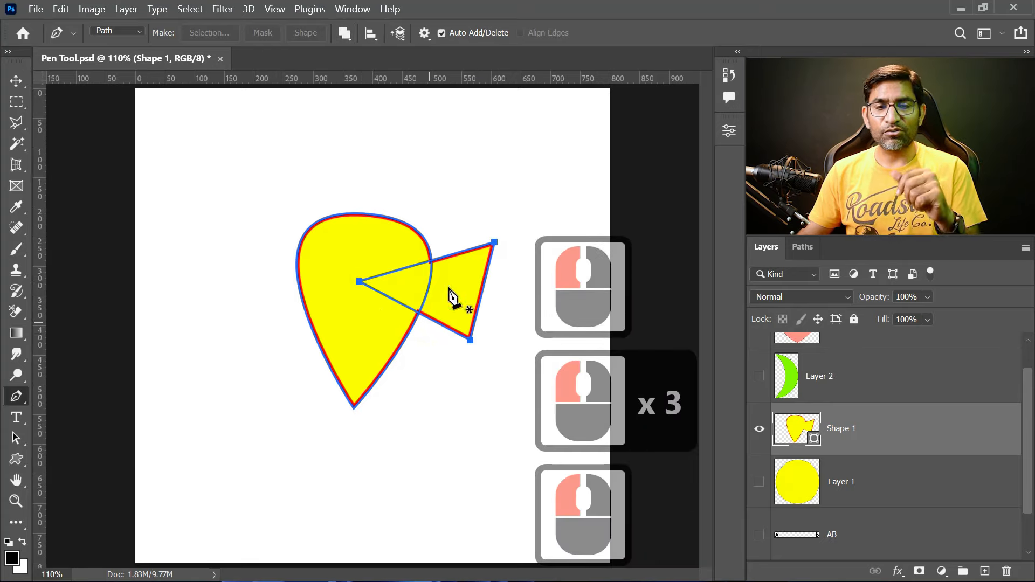
click(16, 81)
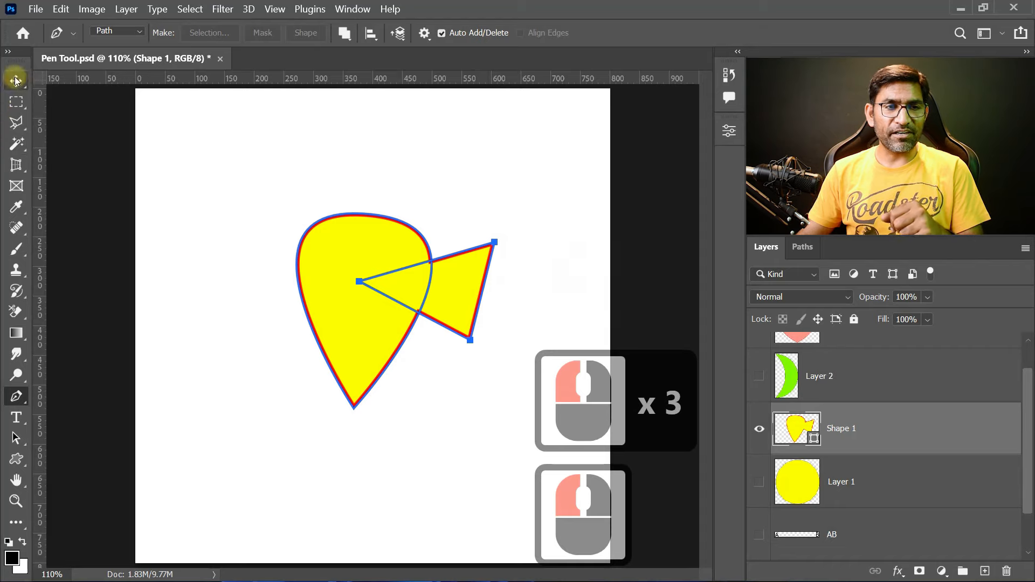
click(460, 438)
click(405, 297)
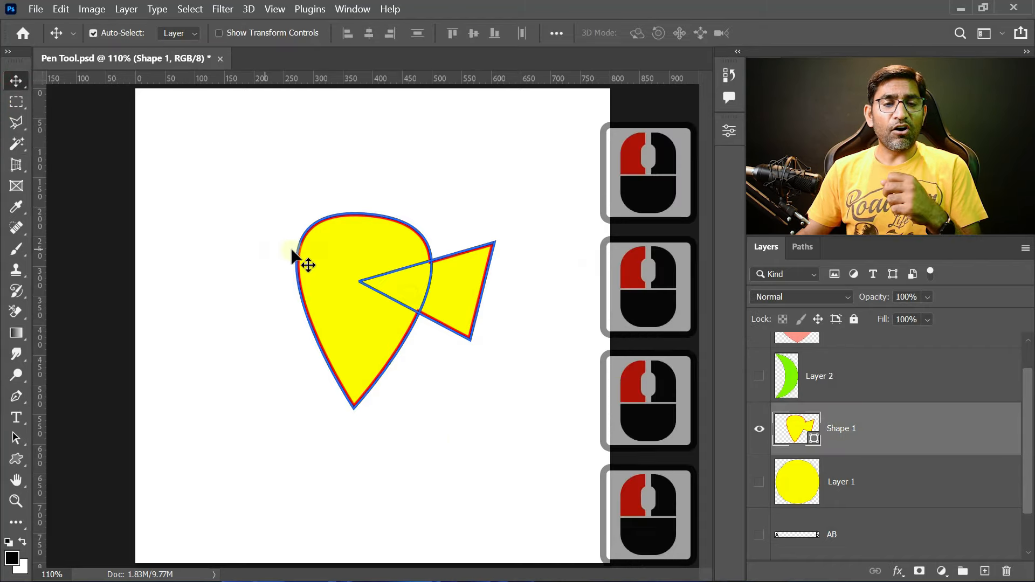
With Subtract Front Shape, cut a triangle about 270 px tall out of the teardrop's upper-left side, and deselect the shape to view it
click(21, 397)
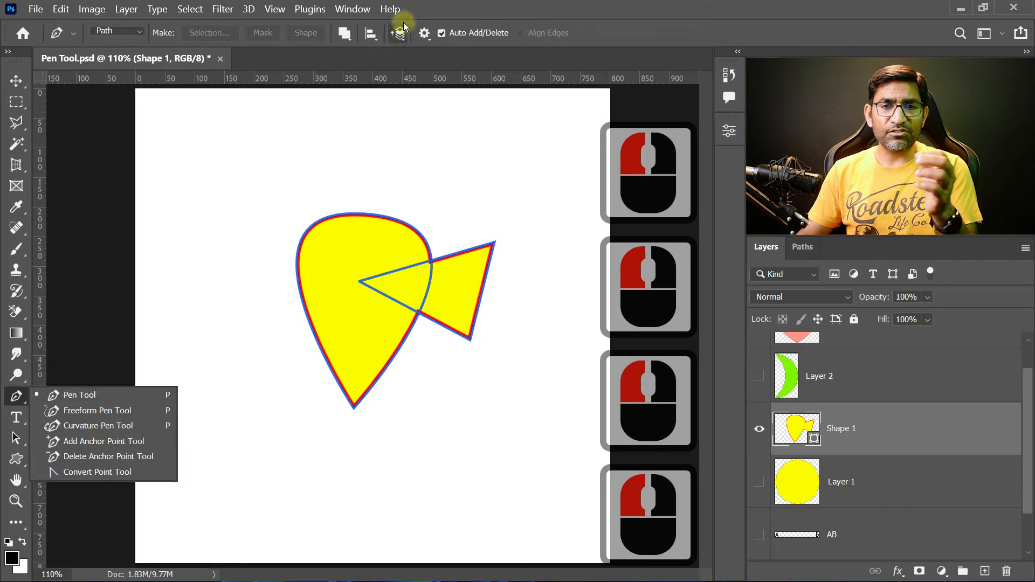
click(345, 38)
click(344, 35)
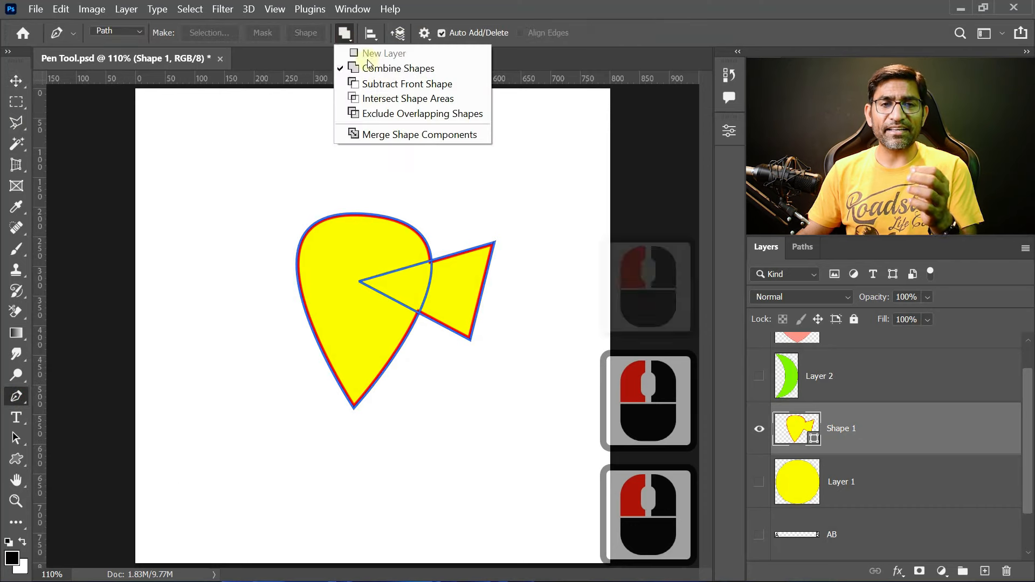
click(402, 87)
click(282, 179)
drag(345, 256, 264, 340)
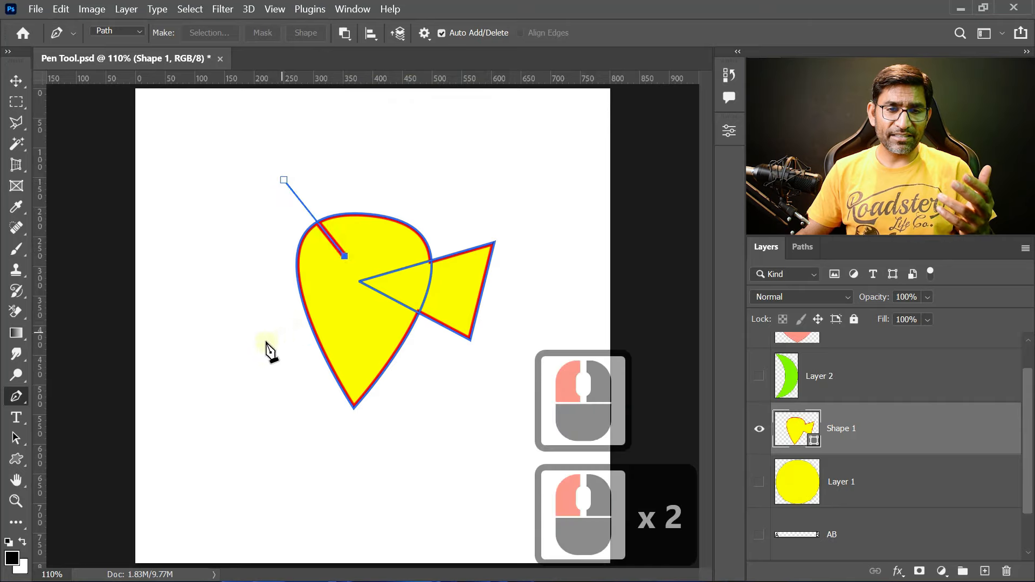
click(284, 181)
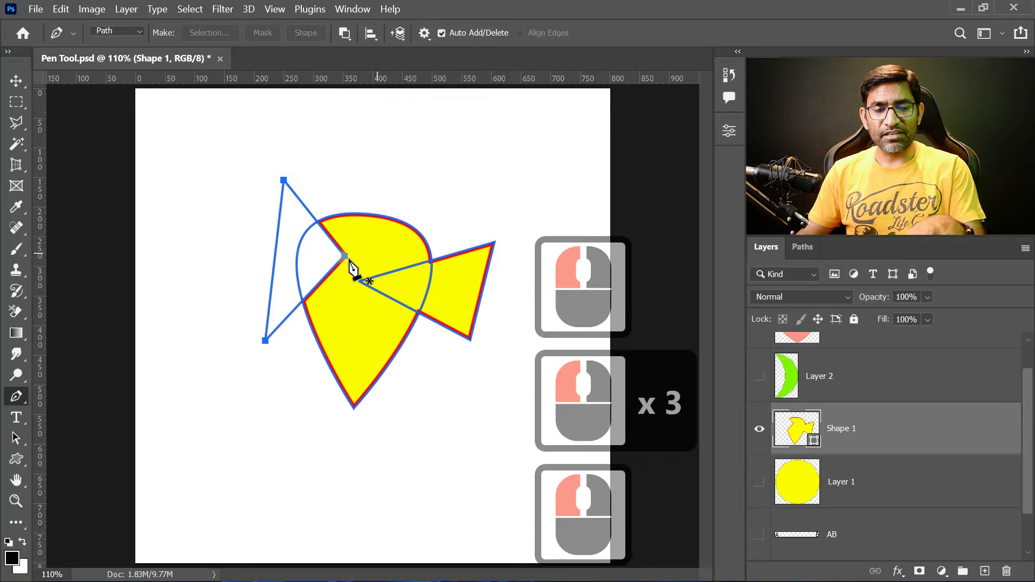
key(v)
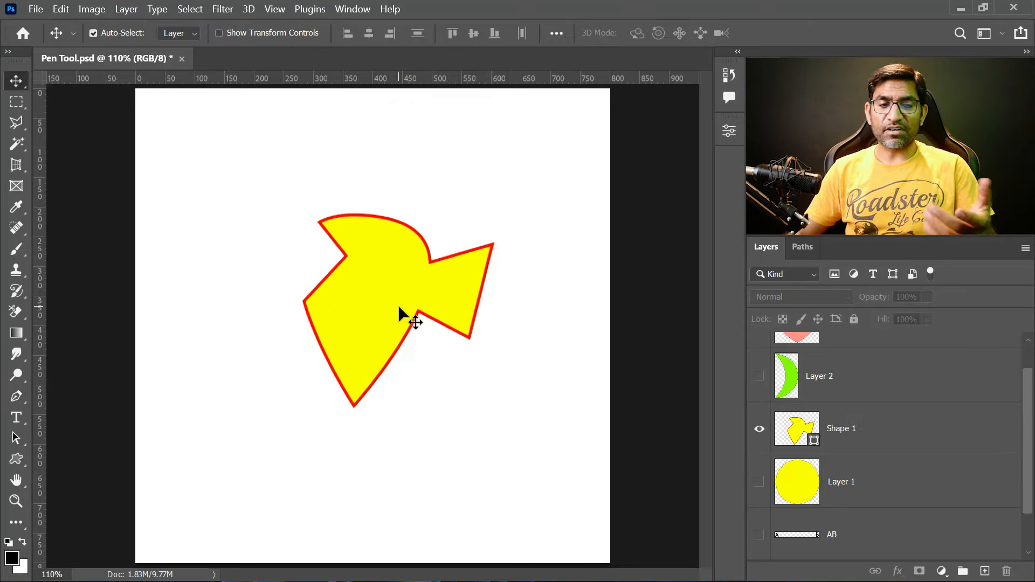
Set the Pen tool's path operation to Intersect Shape Areas and make Shape 1 the active layer
click(17, 395)
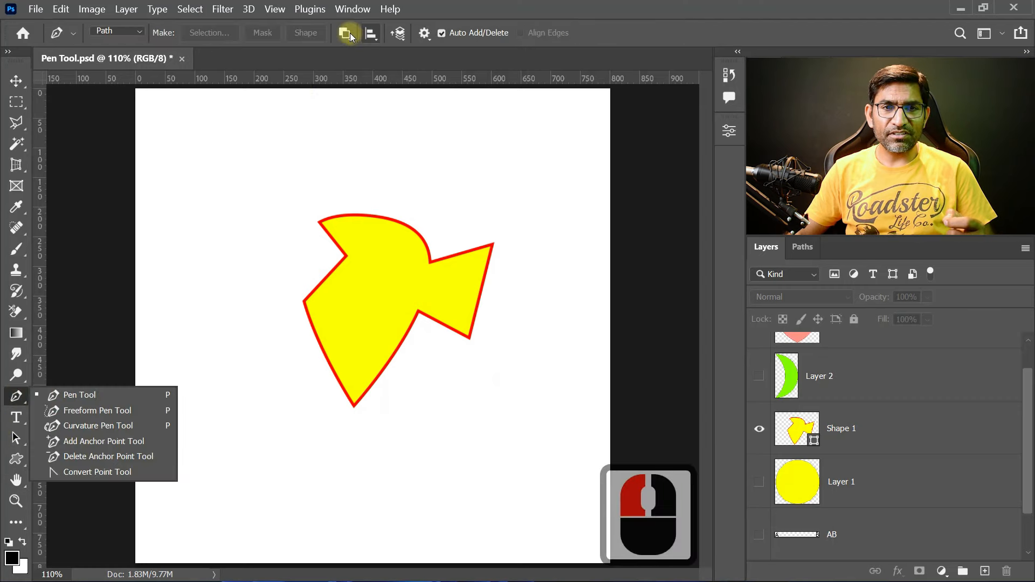
click(347, 34)
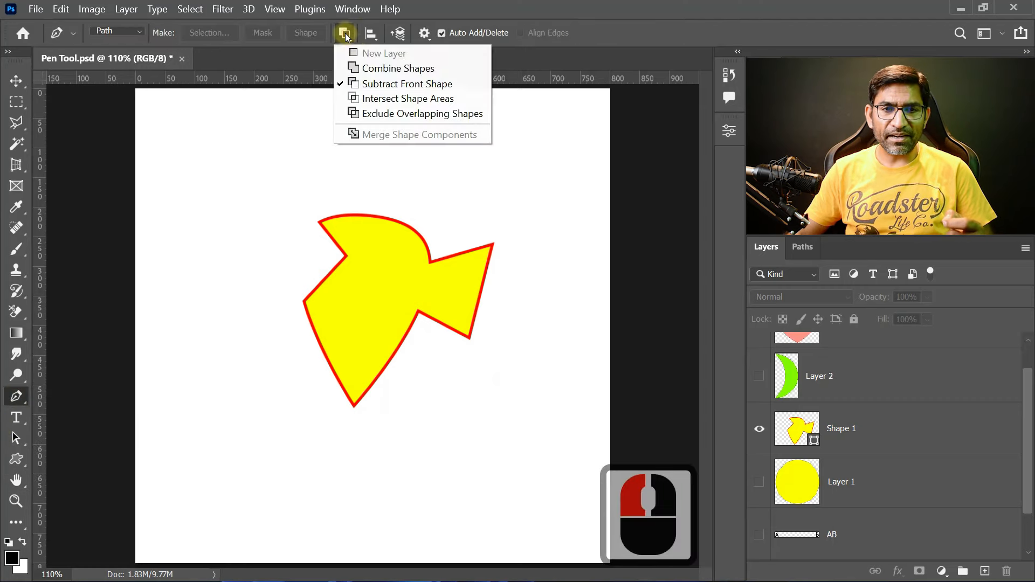
click(426, 104)
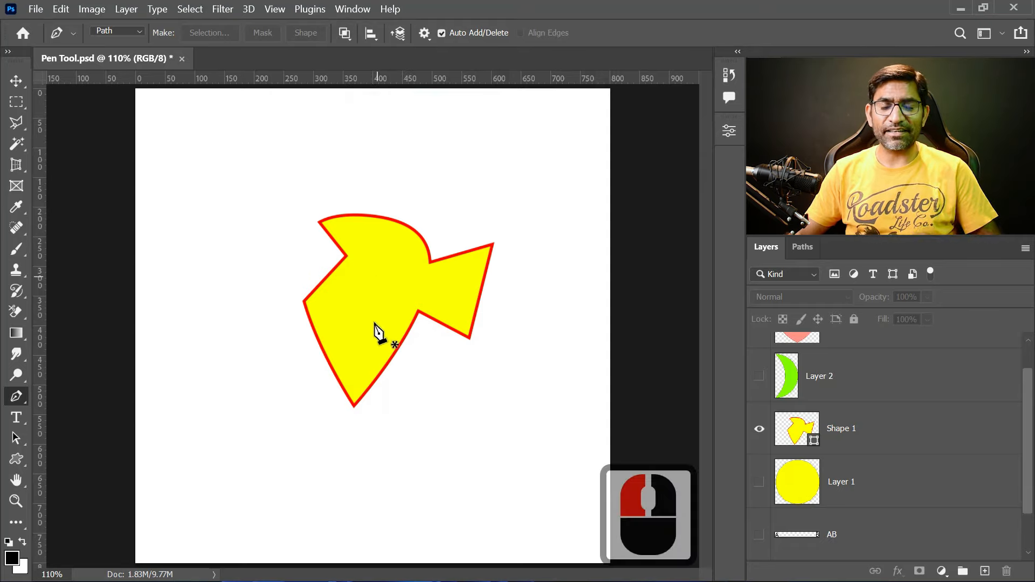
click(251, 369)
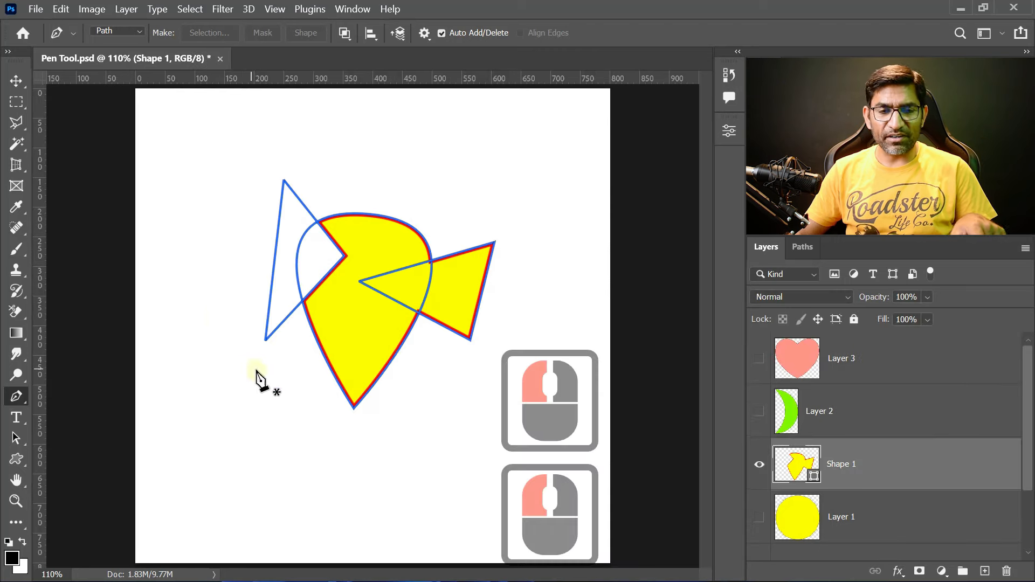
Try intersecting the shape with a closed four-sided path about 305 px wide, drawn around its lower tip
click(433, 344)
click(411, 430)
click(311, 464)
click(255, 378)
click(252, 371)
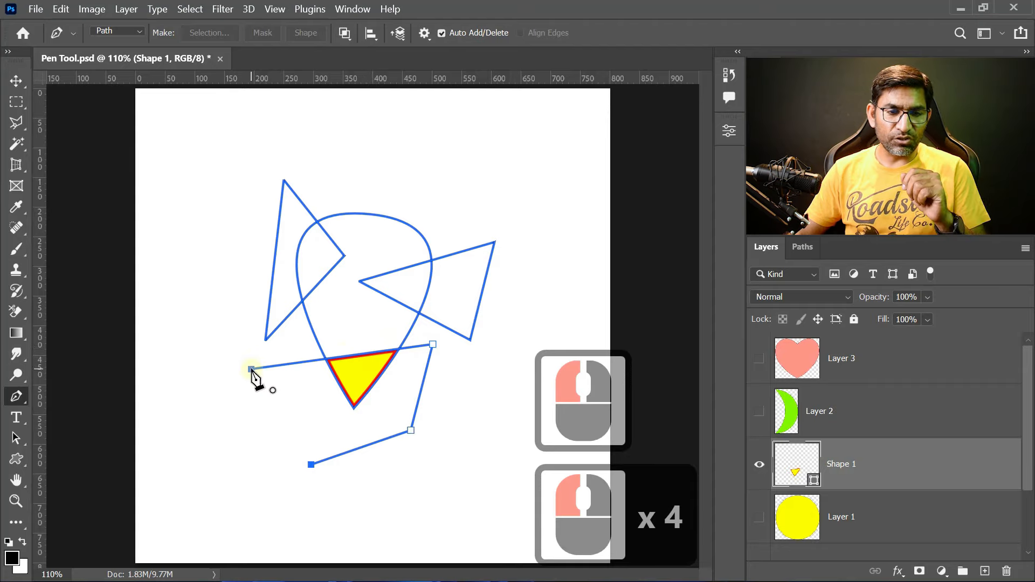
click(252, 369)
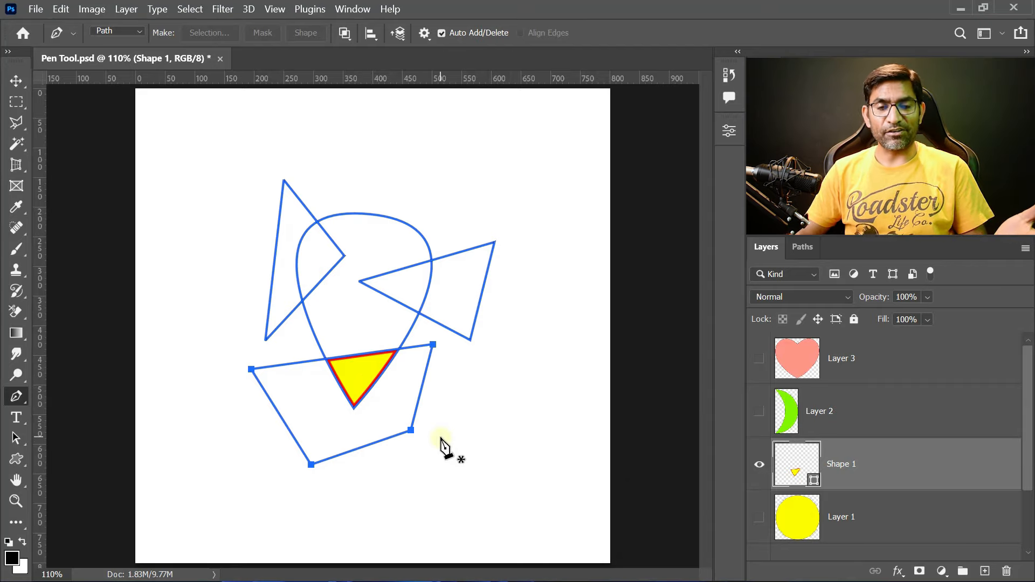
Undo the four-sided intersecting path around the shape's lower tip
click(385, 331)
key(ctrl+z)
key(ctrl+z)
key(ctrl+z)
key(ctrl+z)
key(ctrl+z)
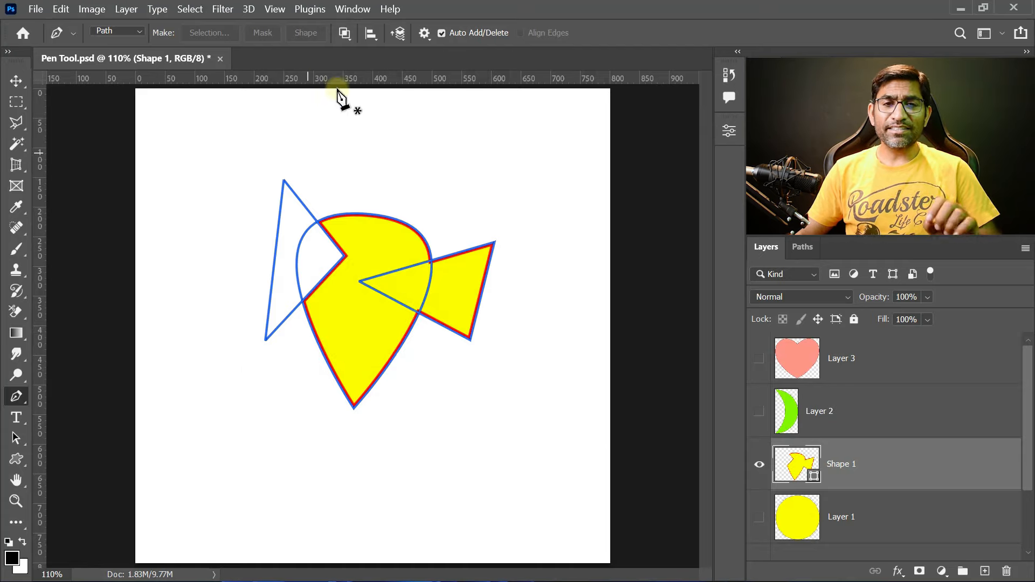
With Exclude Overlapping Shapes, draw a closed triangle about 203 px wide and 165 px tall overlapping the shape's upper edge
click(348, 36)
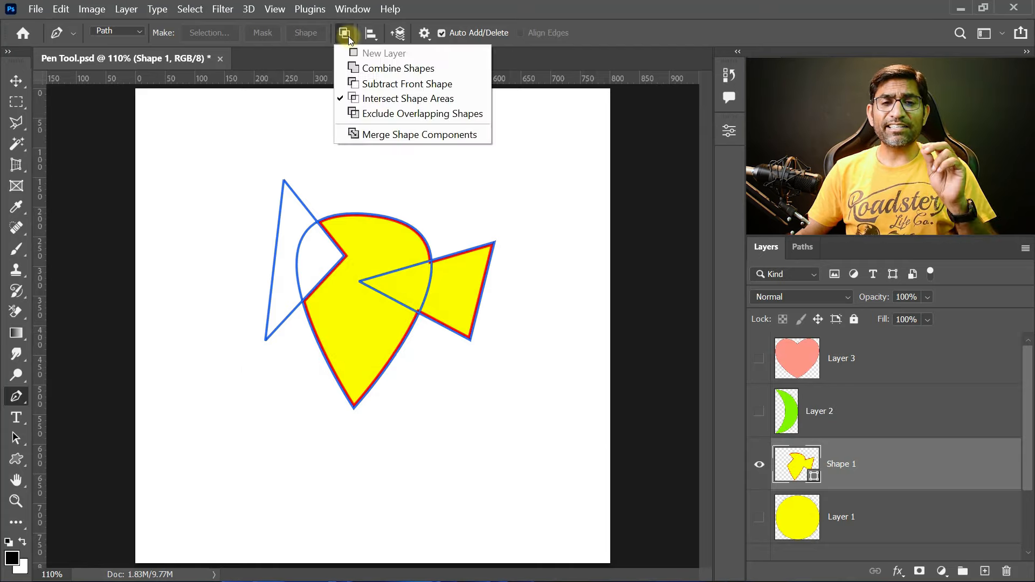
click(383, 111)
click(341, 154)
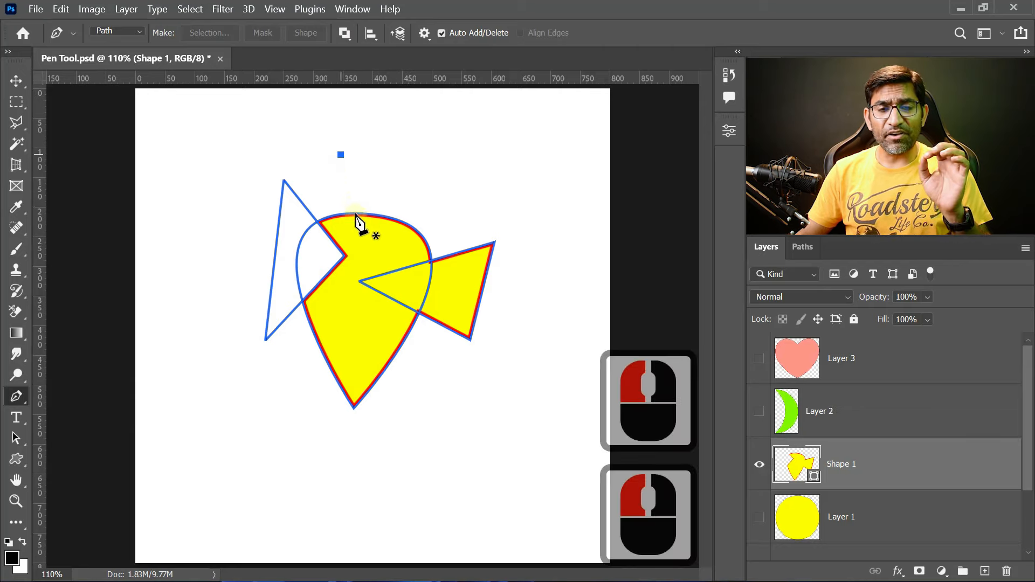
click(366, 252)
click(461, 211)
click(341, 155)
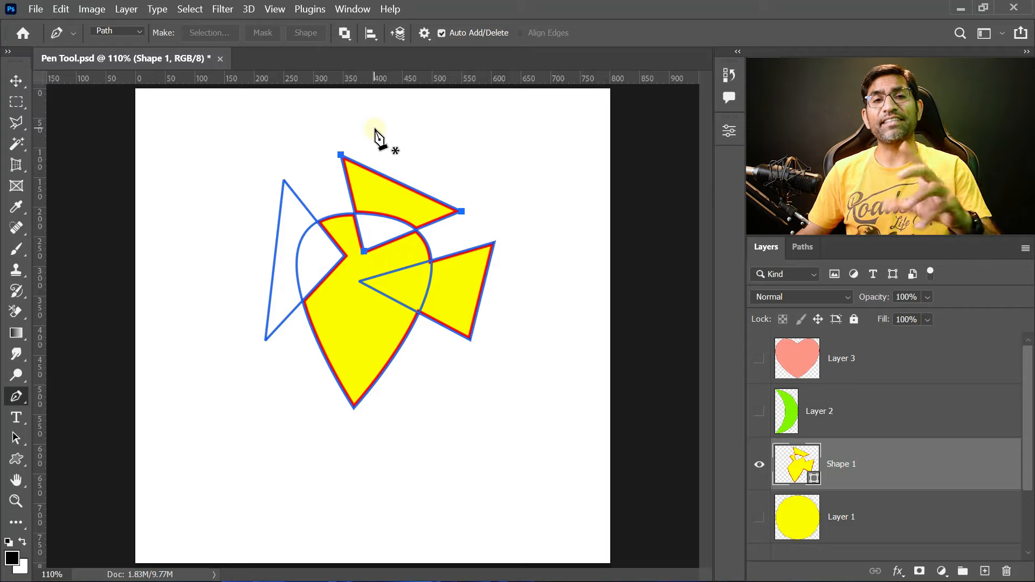
Delete the triangle path over the shape's upper edge, and delete the whole Shape 1 layer
click(16, 81)
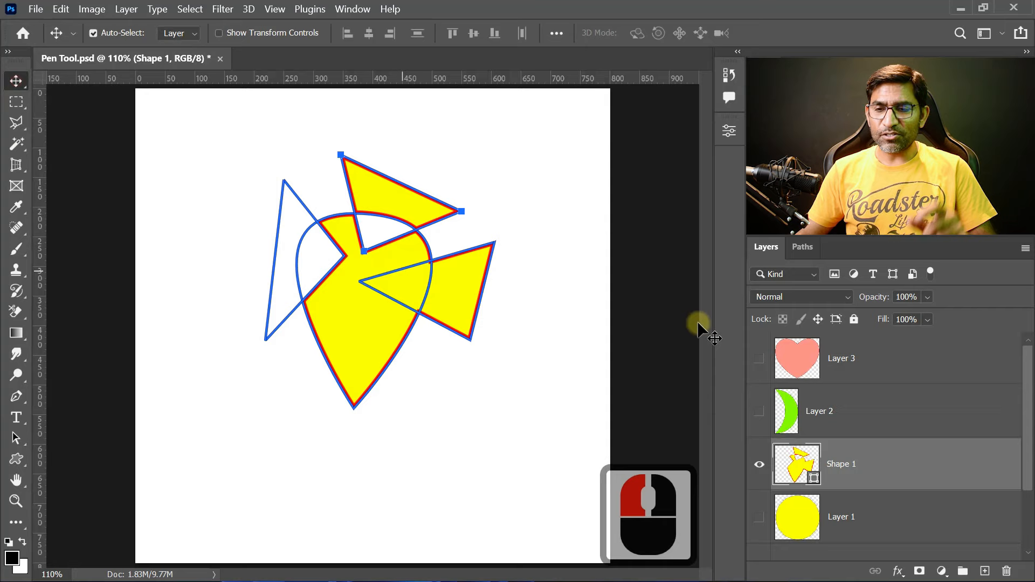
key(Delete)
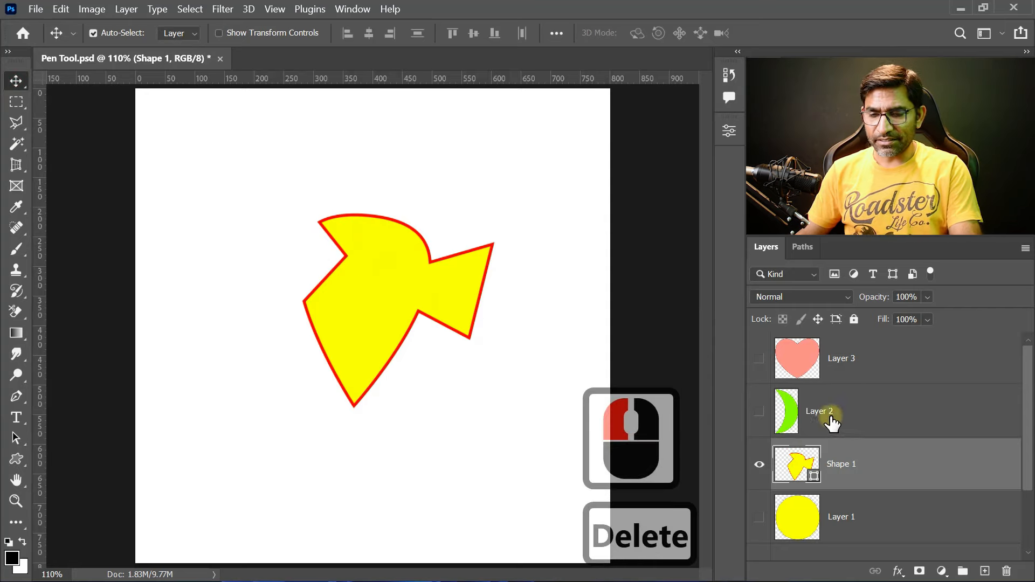
key(Delete)
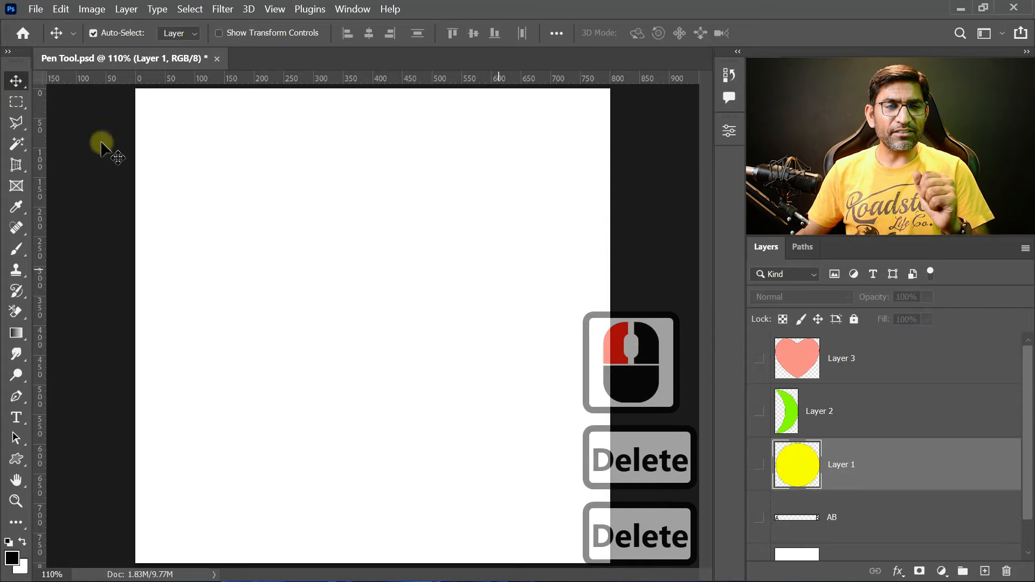
With the Pen tool in Path mode, draw a closed four-sided path about 340 px wide and 355 px tall near the canvas centre
click(21, 397)
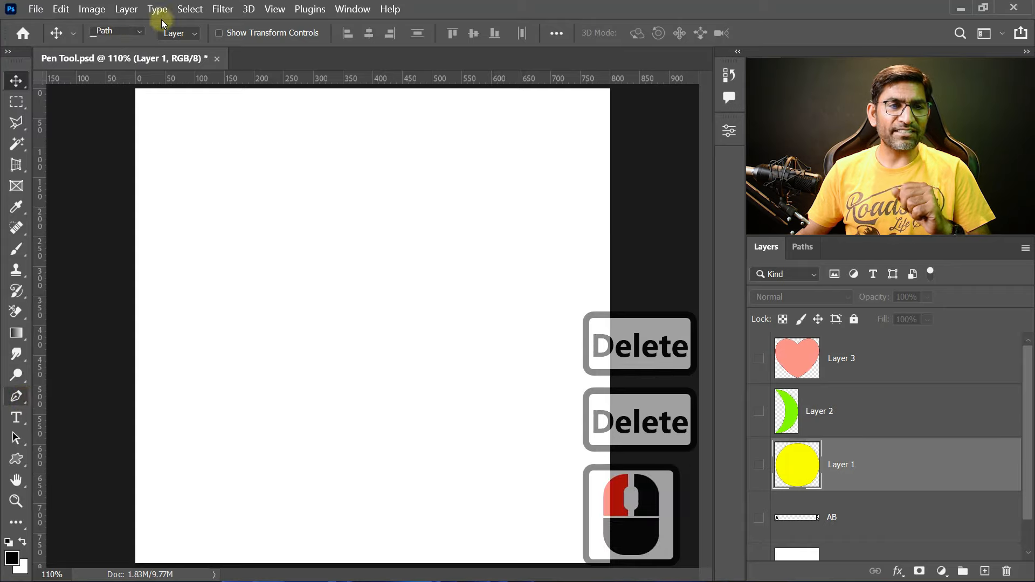
click(133, 32)
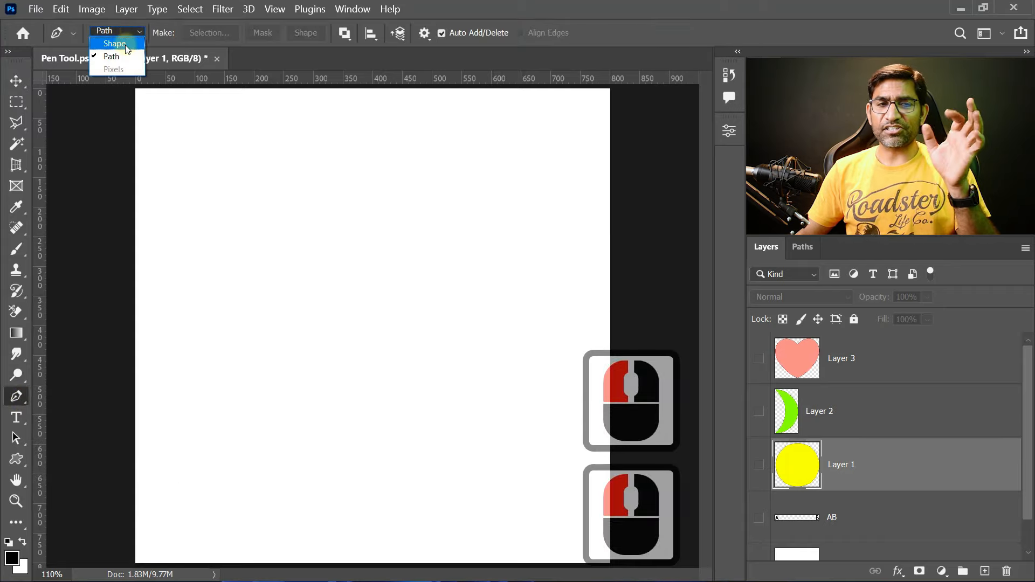
click(113, 56)
click(300, 215)
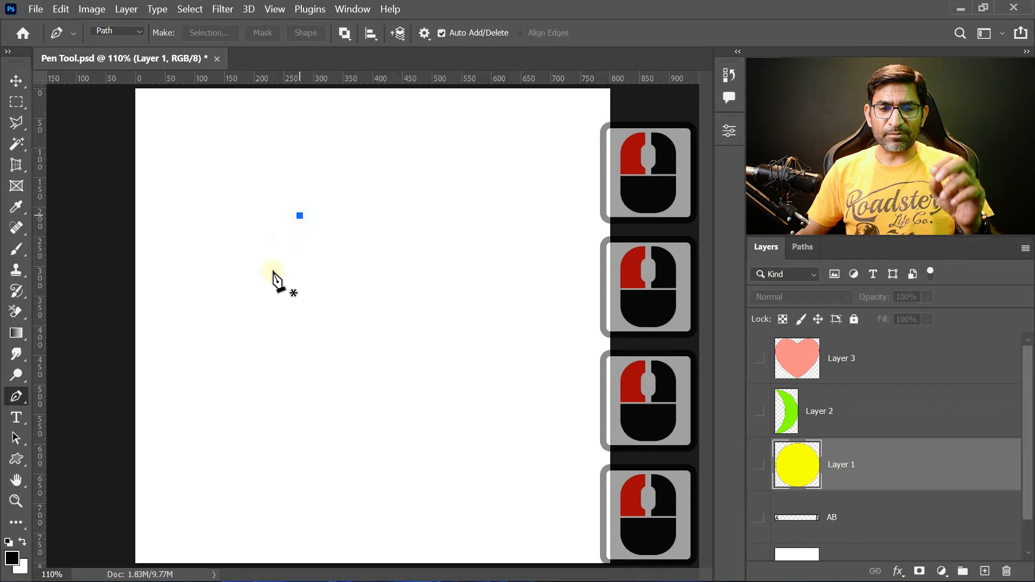
click(263, 365)
click(352, 427)
click(464, 340)
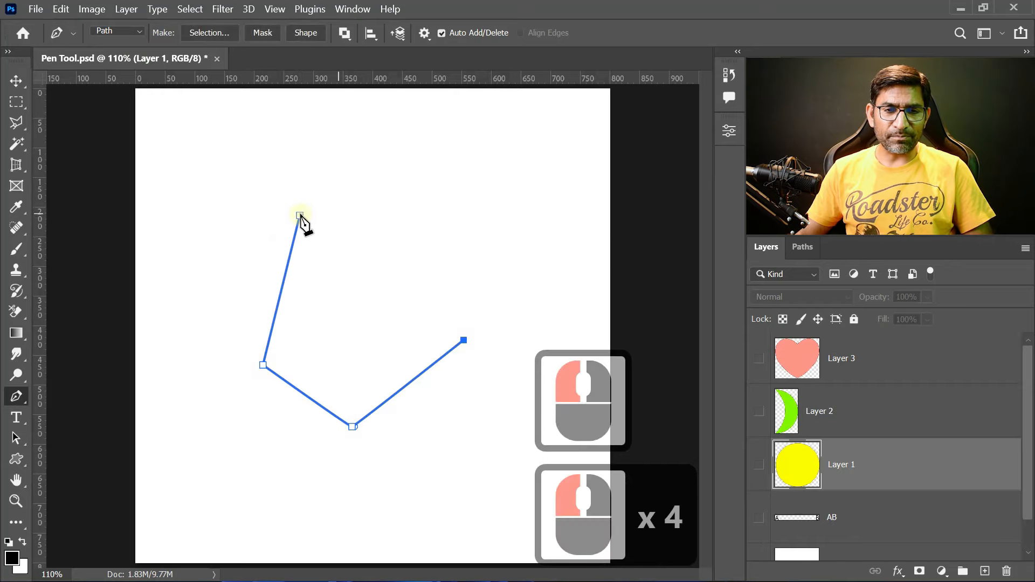
click(301, 216)
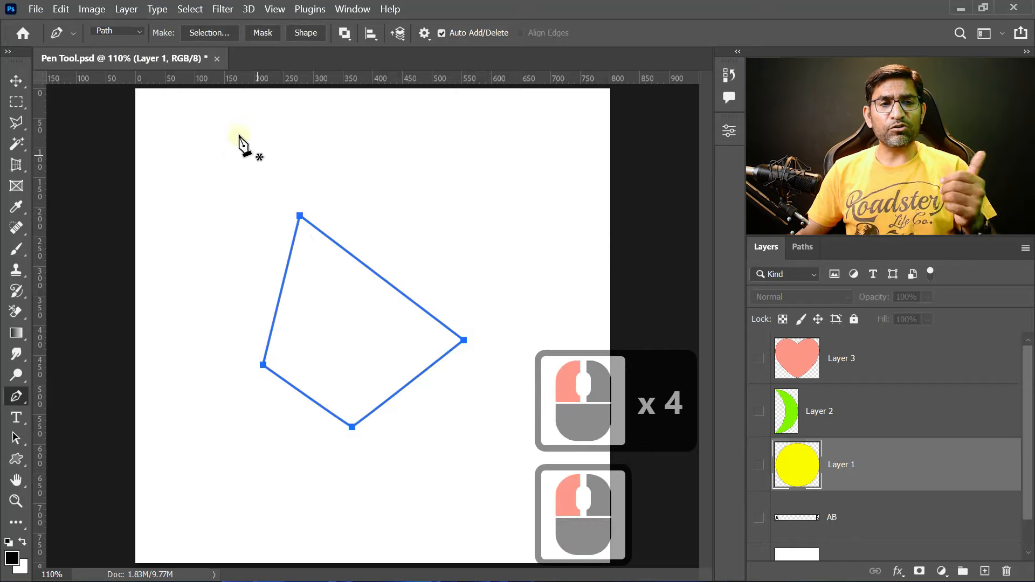
Set the Pen tool's path operation to Combine Shapes and delete the four-sided path
click(344, 34)
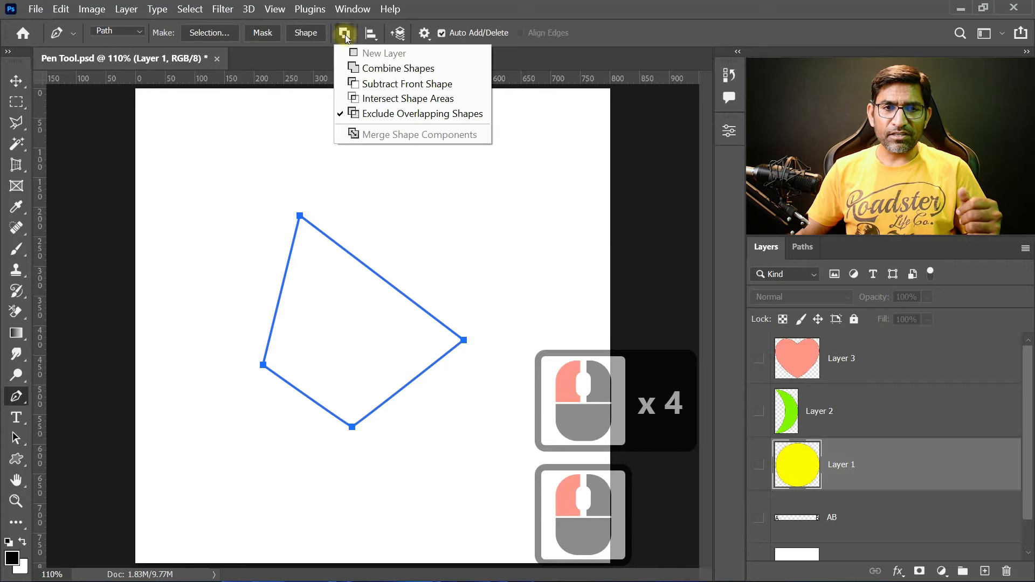
click(373, 69)
click(20, 398)
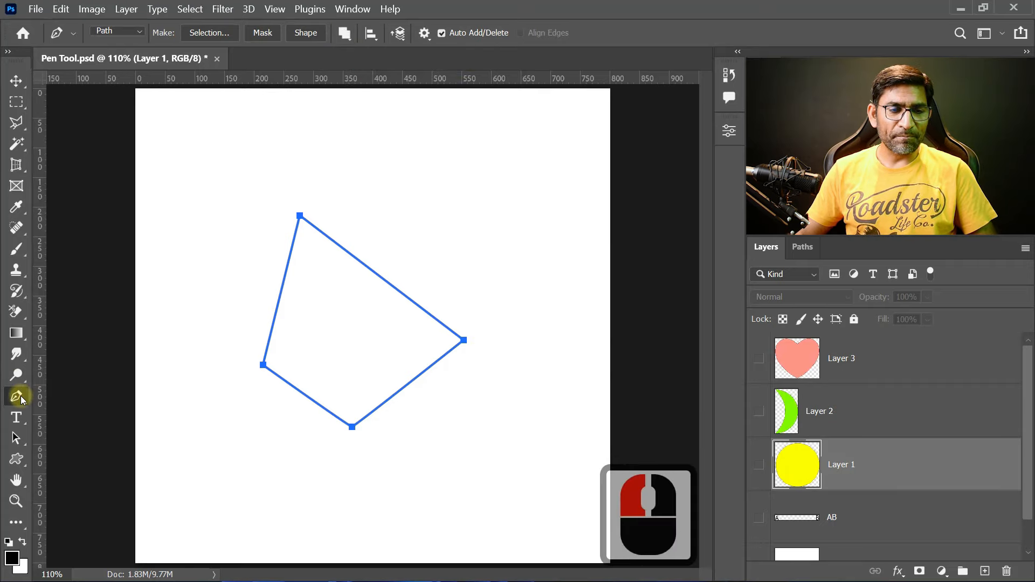
click(70, 398)
key(Delete)
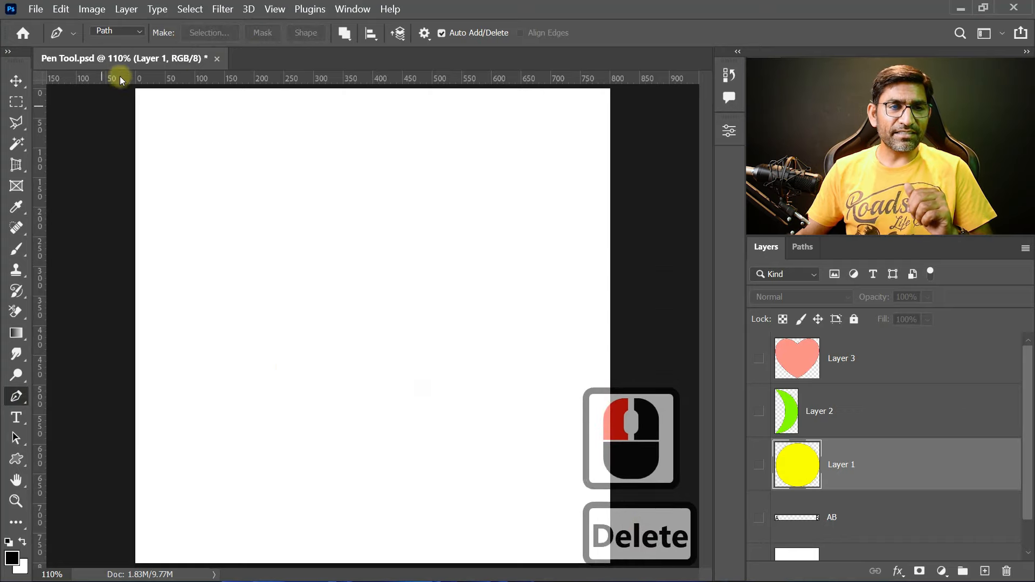
Set the Pen tool to Shape mode with a yellow fill
click(139, 33)
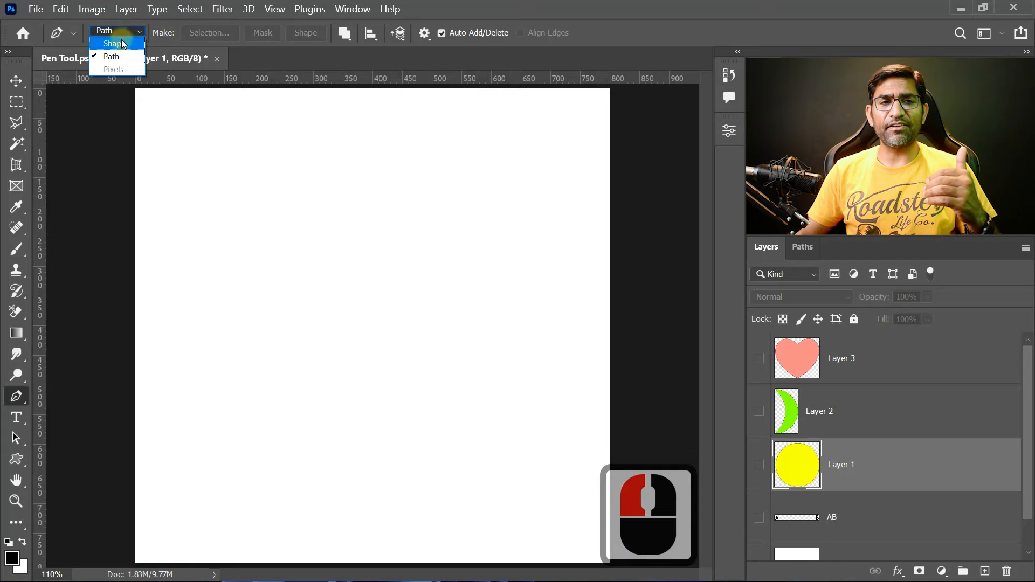
click(122, 42)
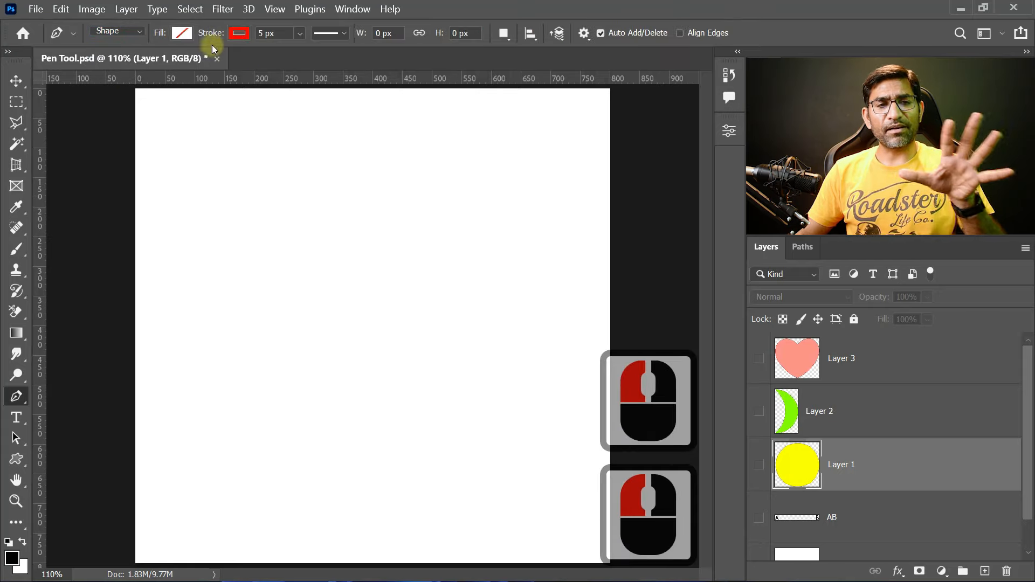
click(182, 33)
click(79, 119)
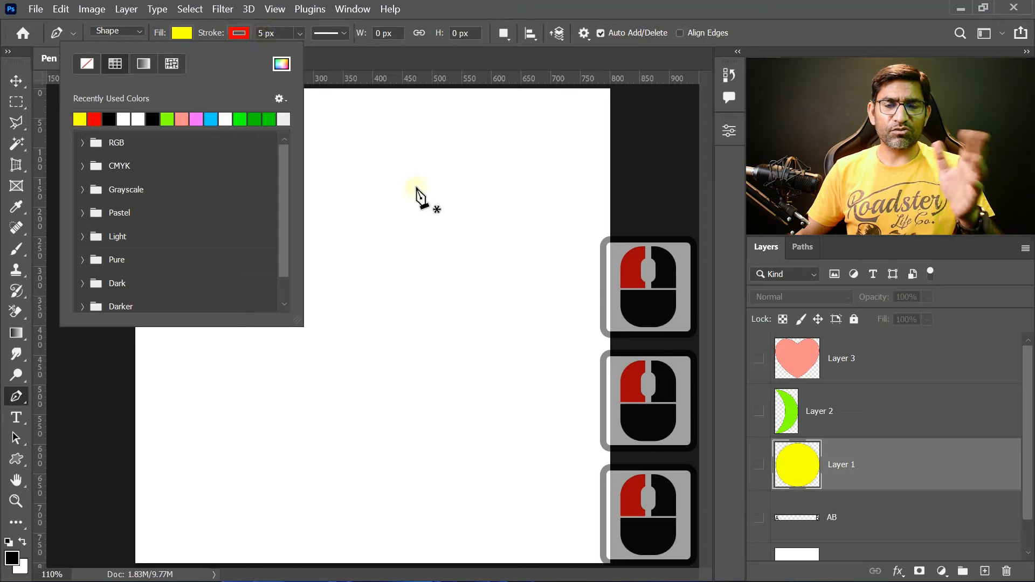
Draw a closed four-sided yellow shape about 318 px wide and 393 px tall in the middle of the canvas
double_click(289, 213)
click(258, 418)
click(409, 445)
click(447, 273)
click(289, 212)
click(288, 214)
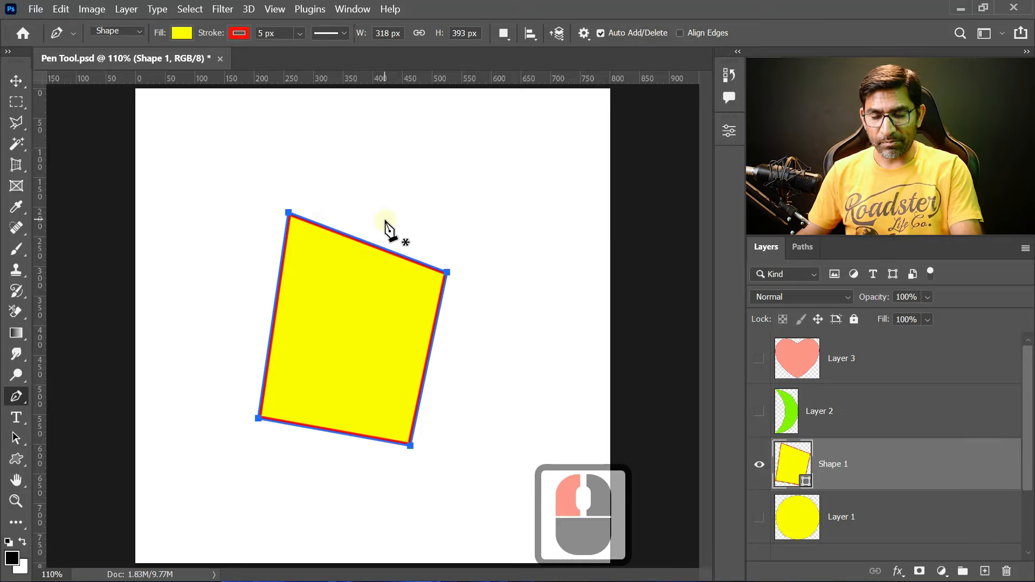
Delete the four-sided yellow shape layer and set the Pen tool to Path mode
key(Delete)
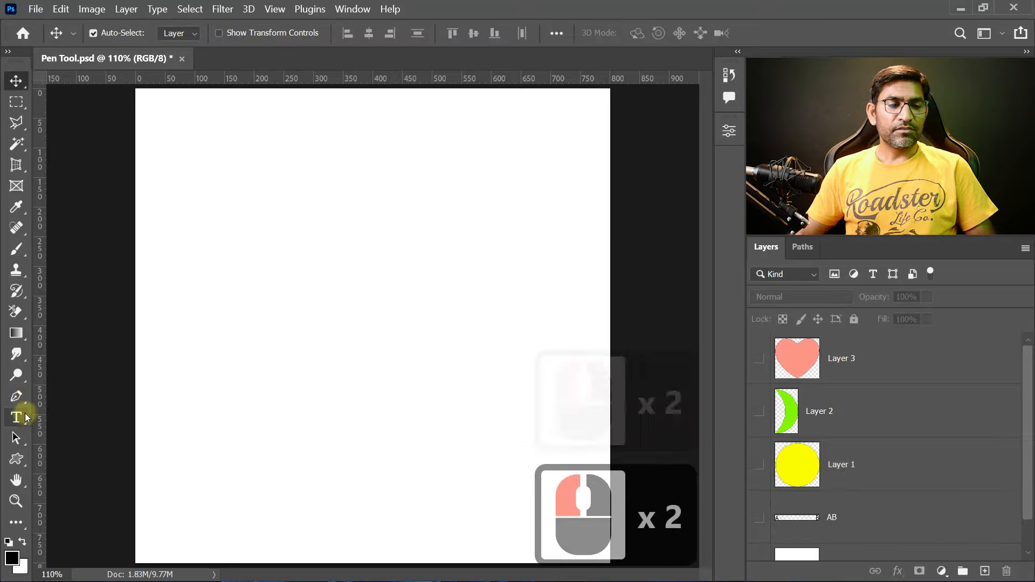
click(17, 398)
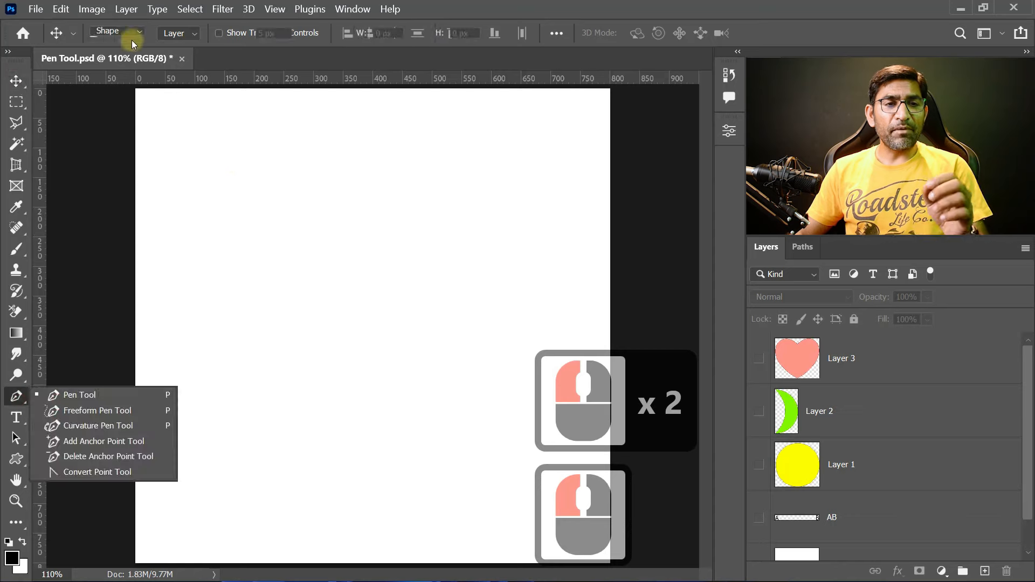
click(128, 32)
click(111, 56)
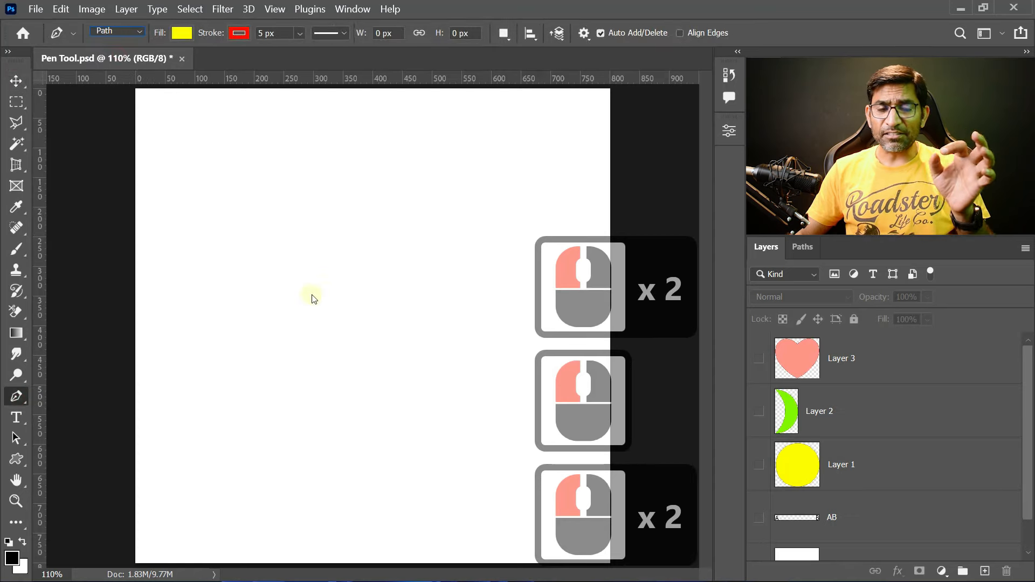
Draw a closed four-sided path about 307 px wide and 270 px tall in the middle of the canvas
click(317, 243)
click(272, 385)
click(426, 403)
click(454, 284)
click(317, 242)
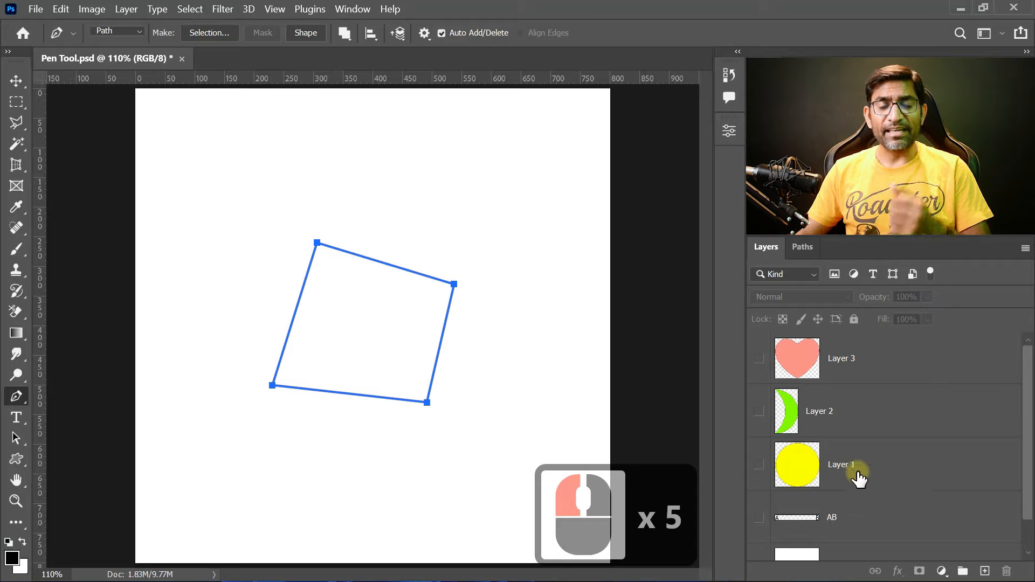
Find the drawn path in the list of paths, deselect it to hide it, and select the Work Path again to show it
click(801, 248)
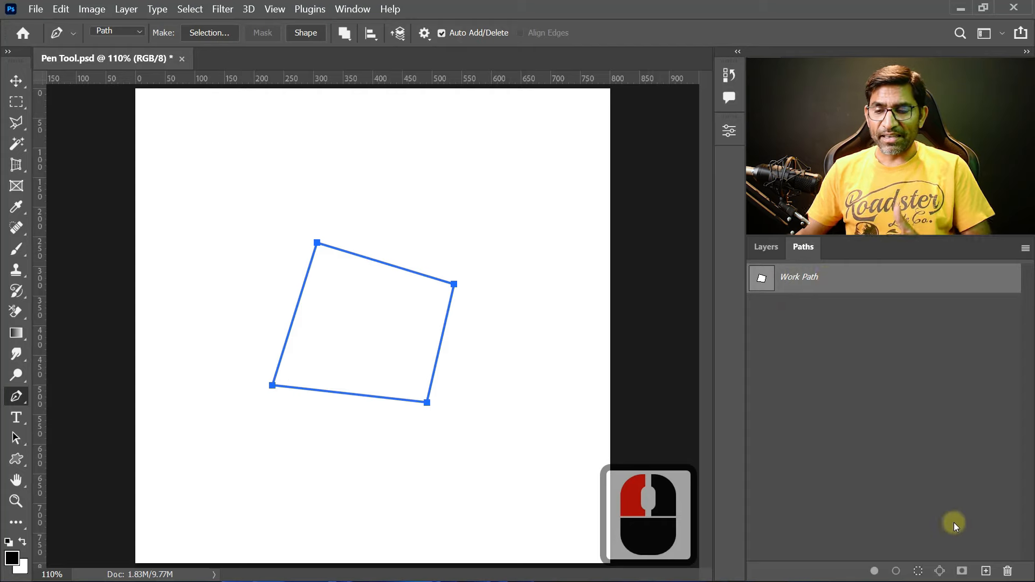
click(863, 382)
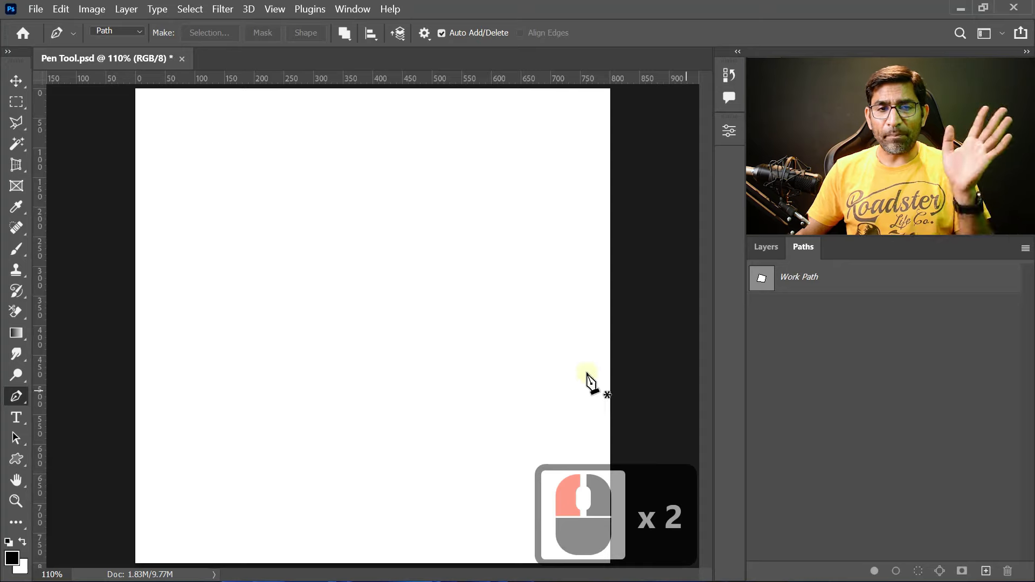
click(761, 246)
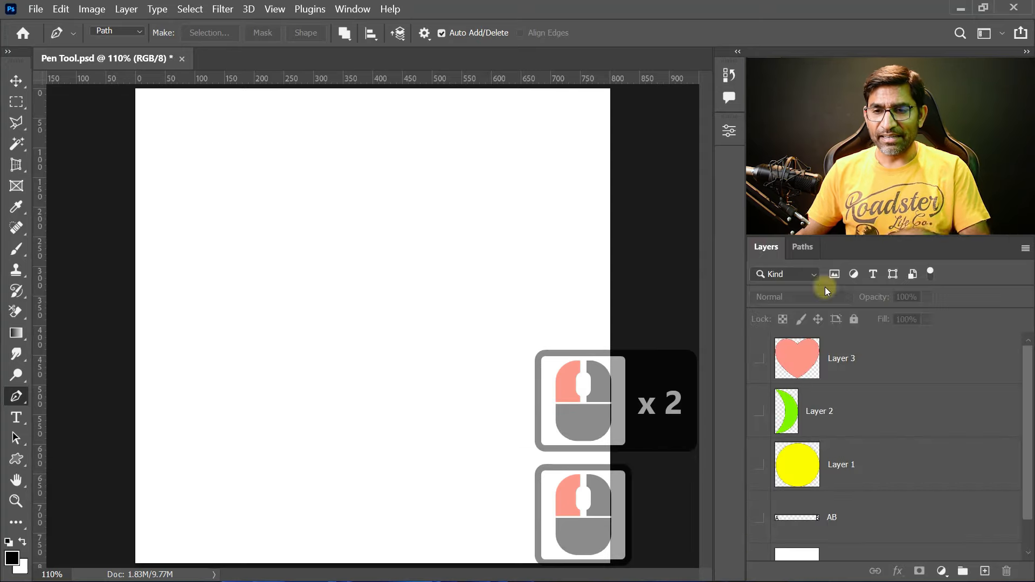
click(805, 250)
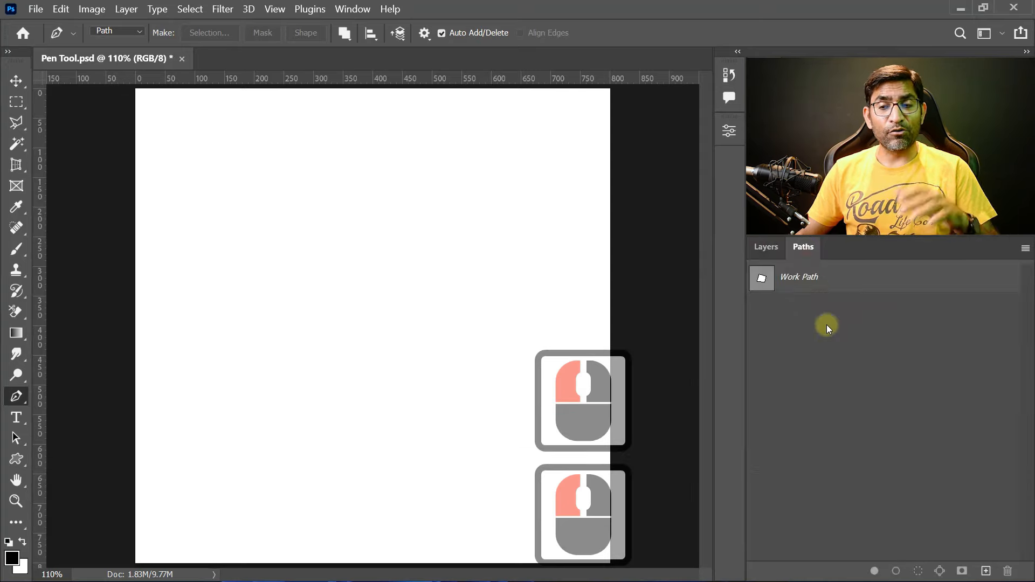
click(825, 281)
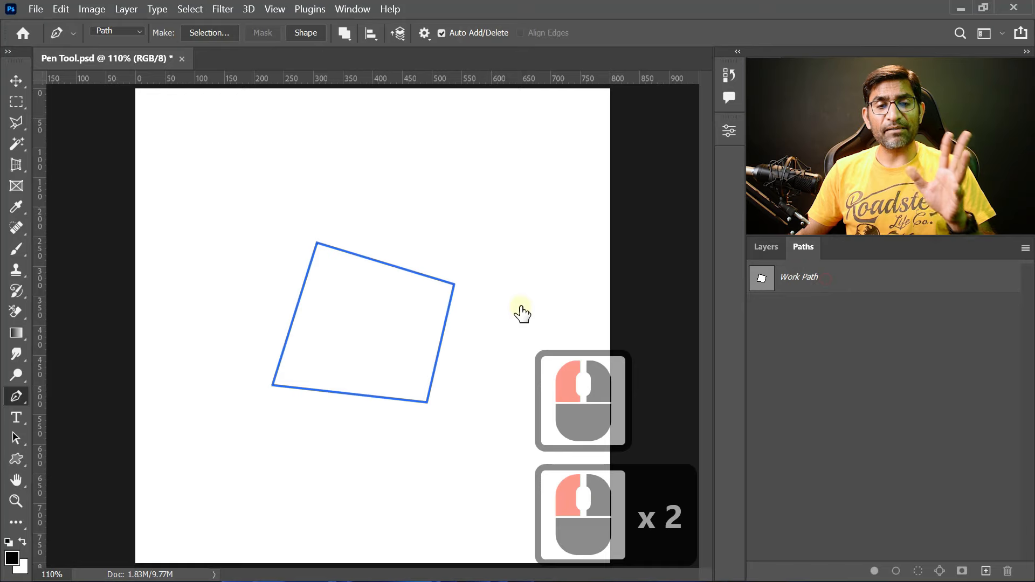
Create a new path and draw a triangle about 186 px wide and 183 px tall in the canvas's upper half
click(986, 571)
click(418, 286)
click(487, 179)
click(377, 213)
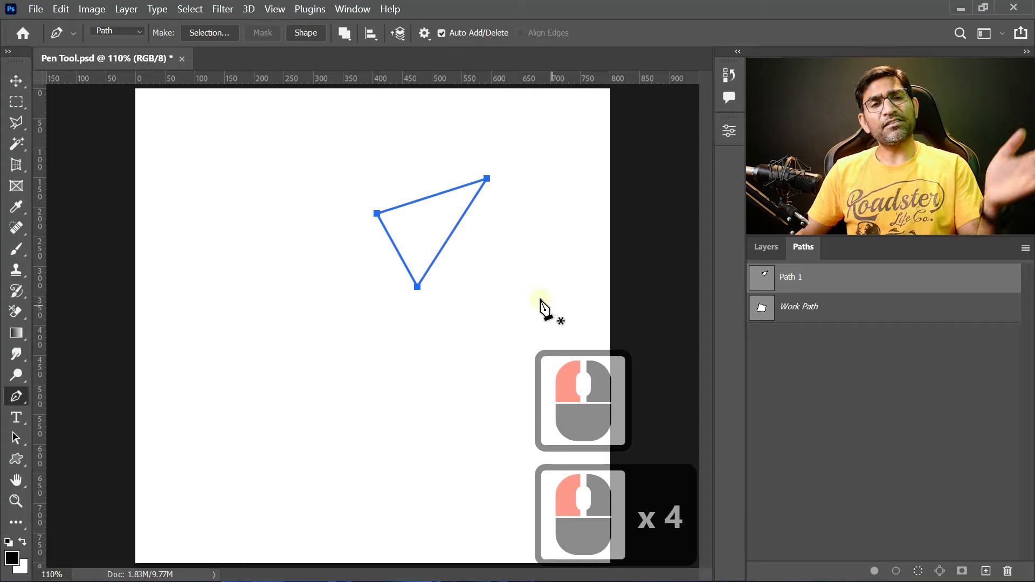
Delete Path 1 and the Work Path, and return to the list of layers
click(811, 311)
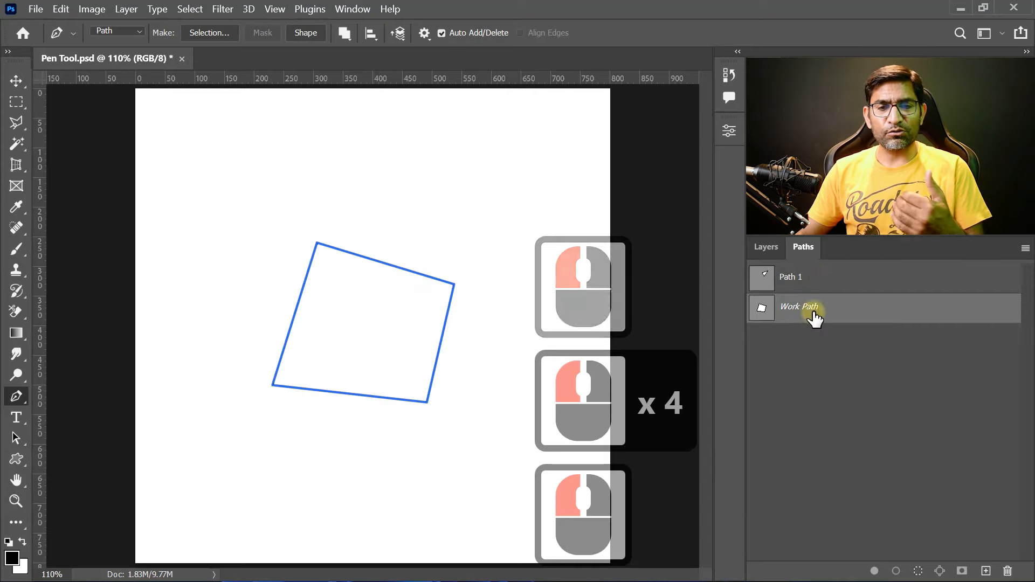
click(822, 274)
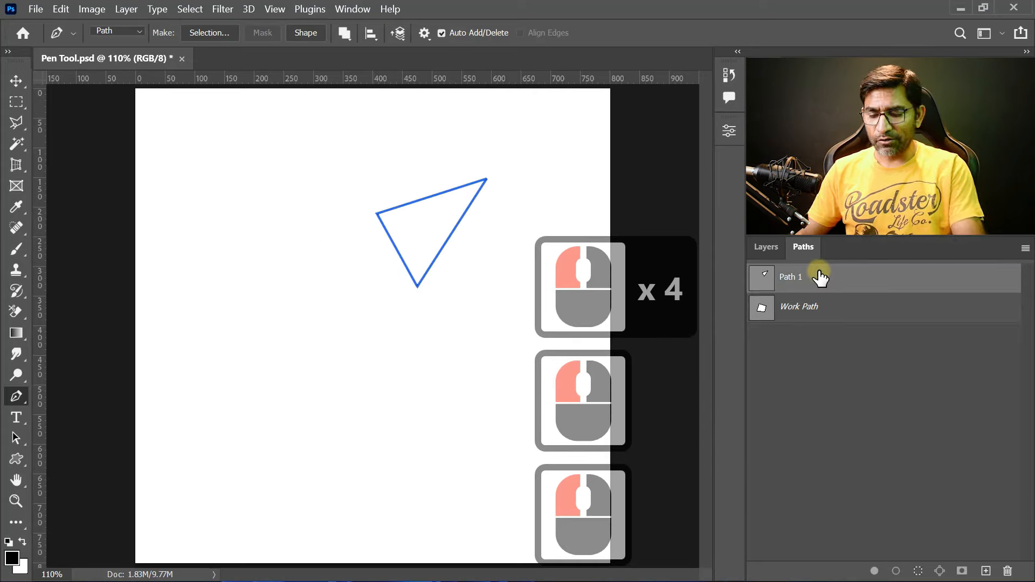
key(Delete)
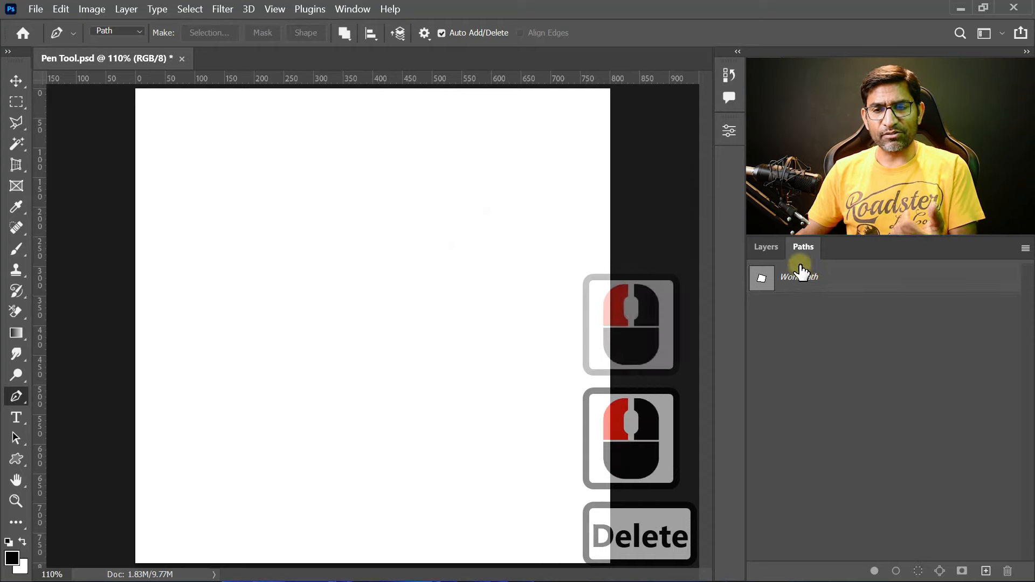
click(801, 275)
key(Delete)
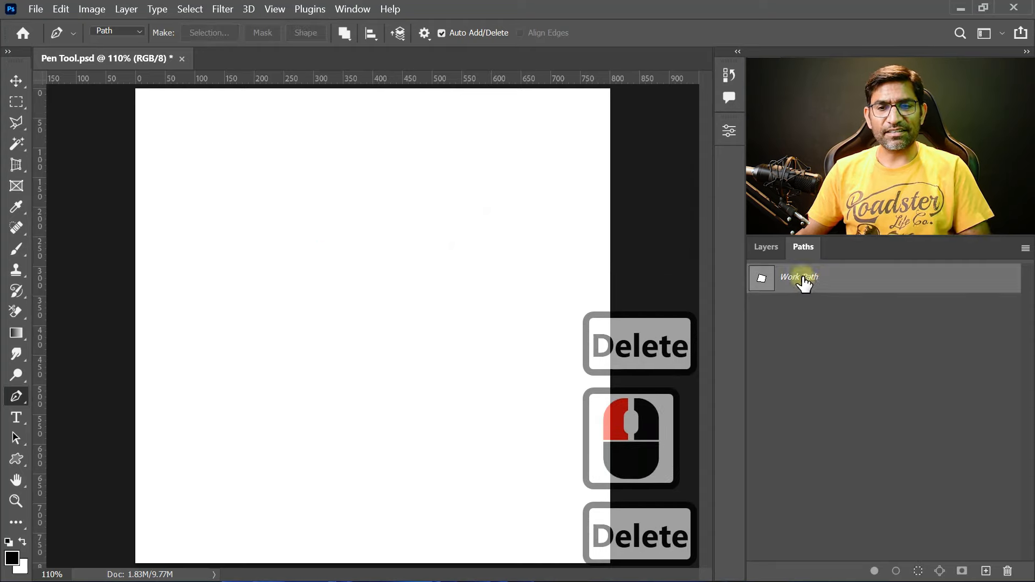
click(766, 247)
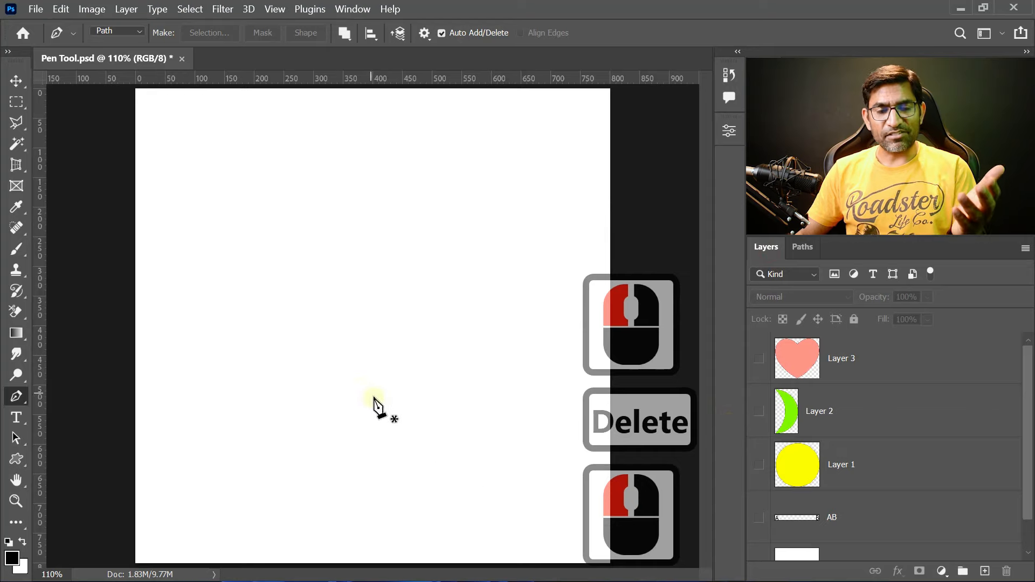
Open the images Car.jpg and Hill.jpg together from the Pen Tool folder
key(v)
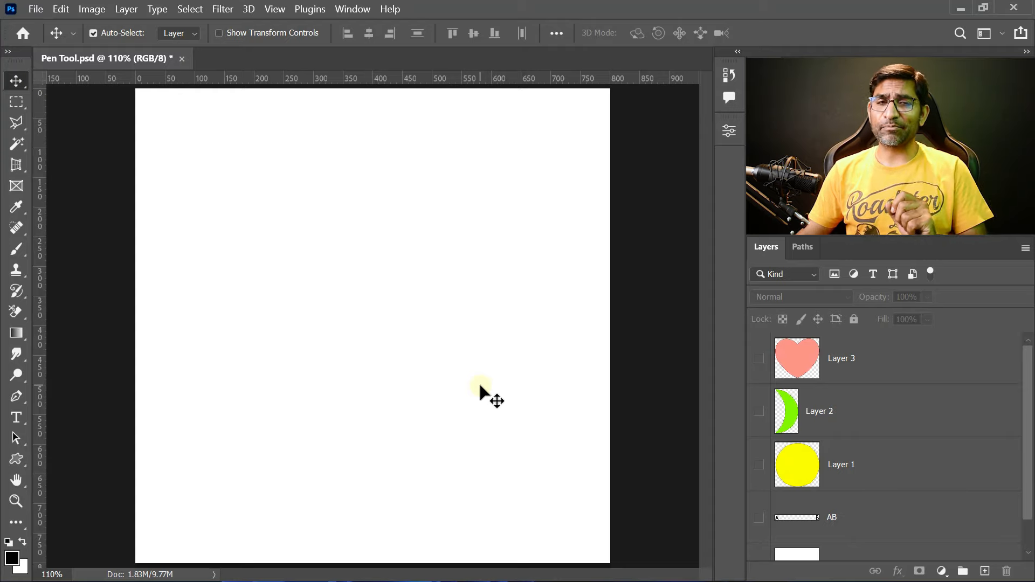
click(35, 9)
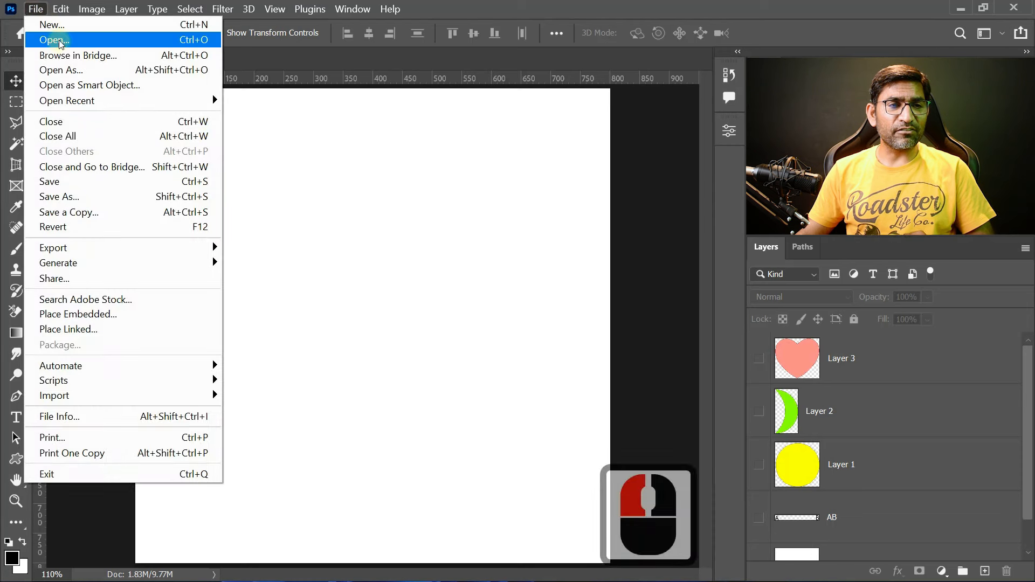
click(82, 68)
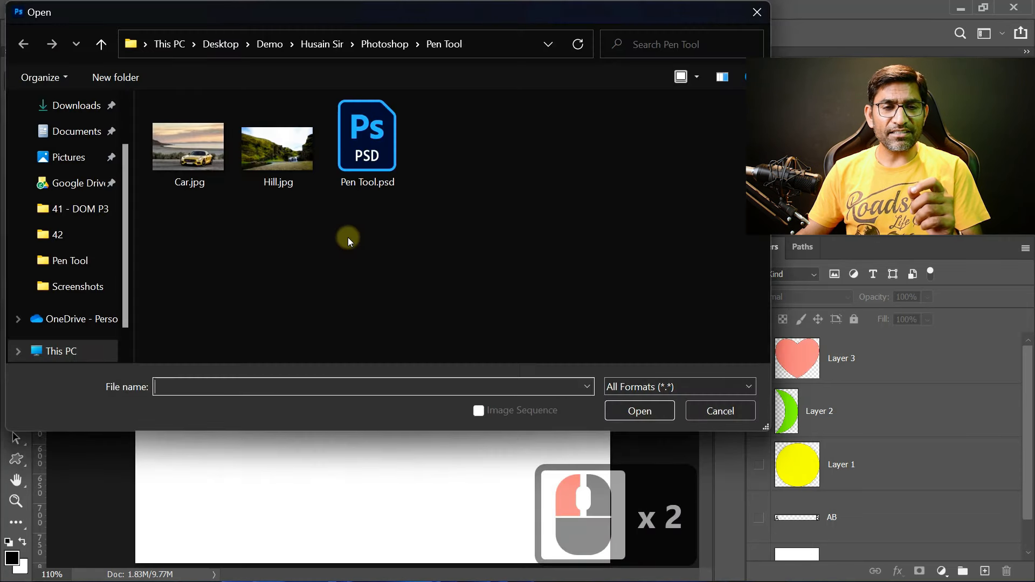
drag(289, 243, 177, 150)
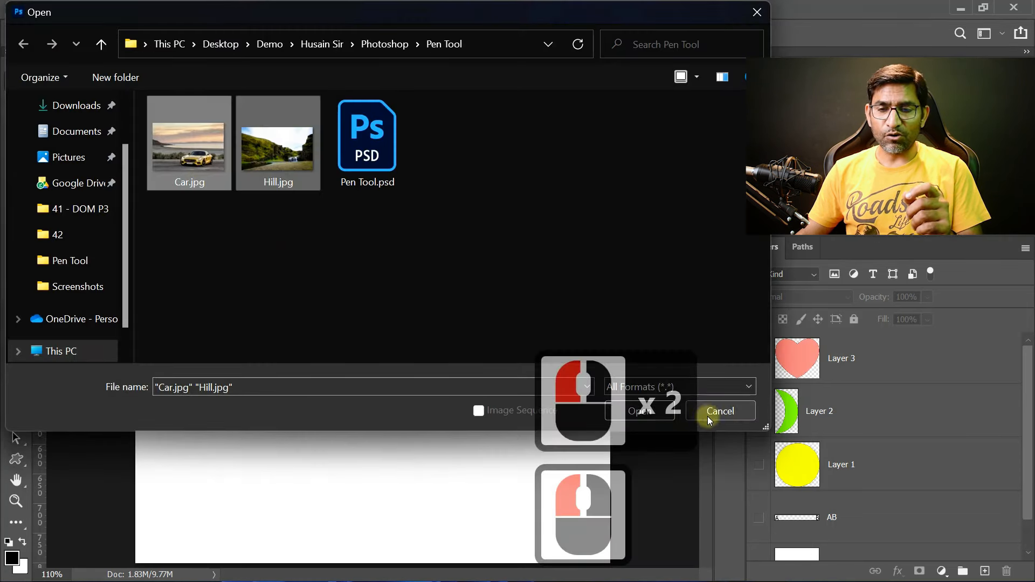
click(647, 411)
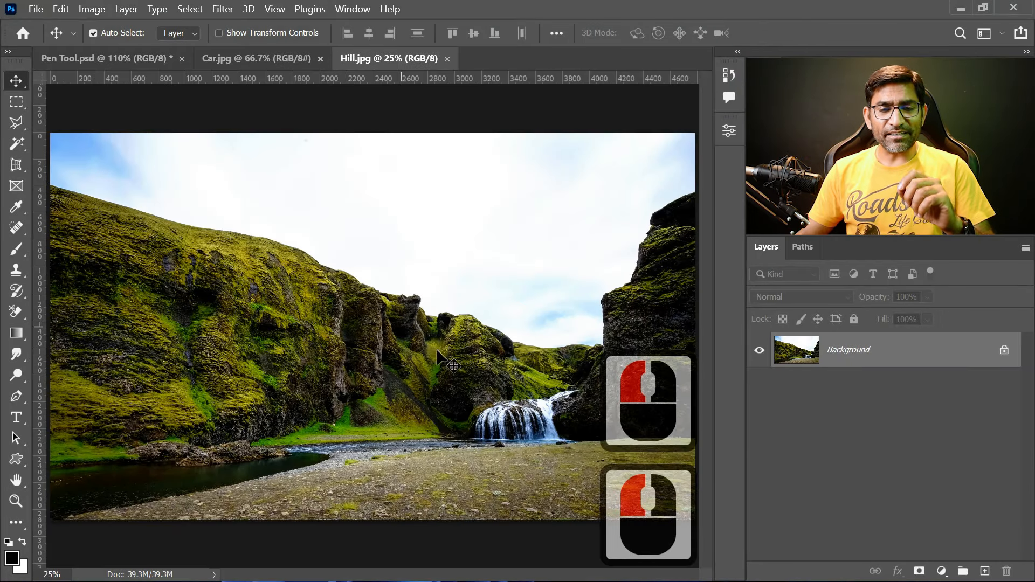
In Car.jpg, start a Pen path below the front bumper and curve it around the front tyre on the image's left side
click(243, 61)
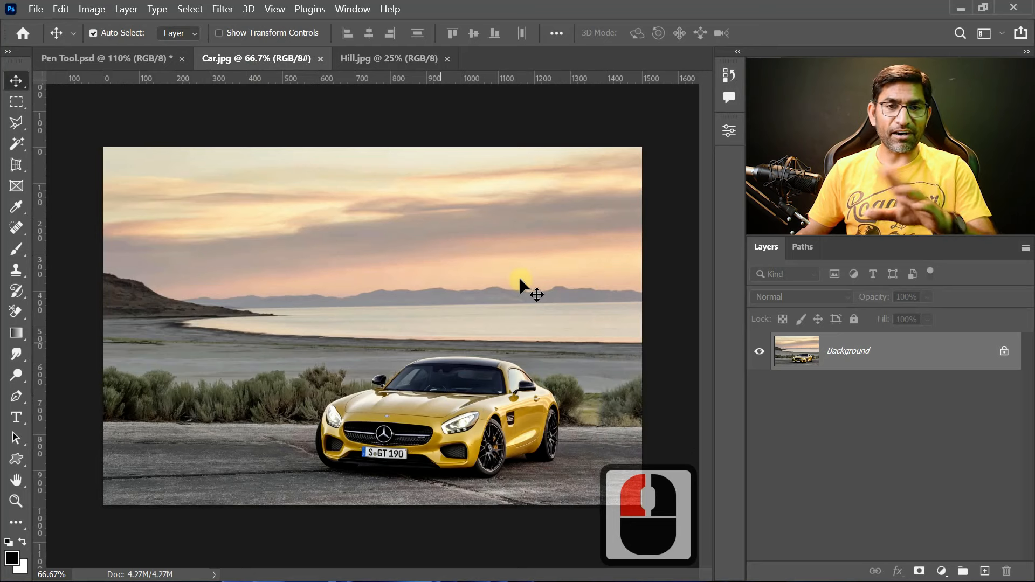
click(454, 371)
key(ctrl+equal)
key(ctrl+equal)
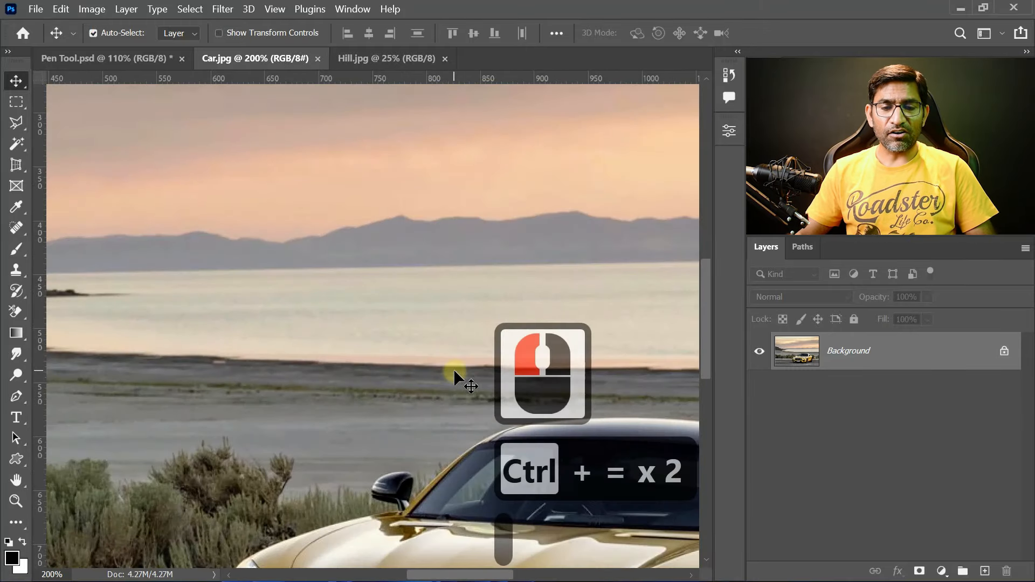
scroll(454, 369, down, 20)
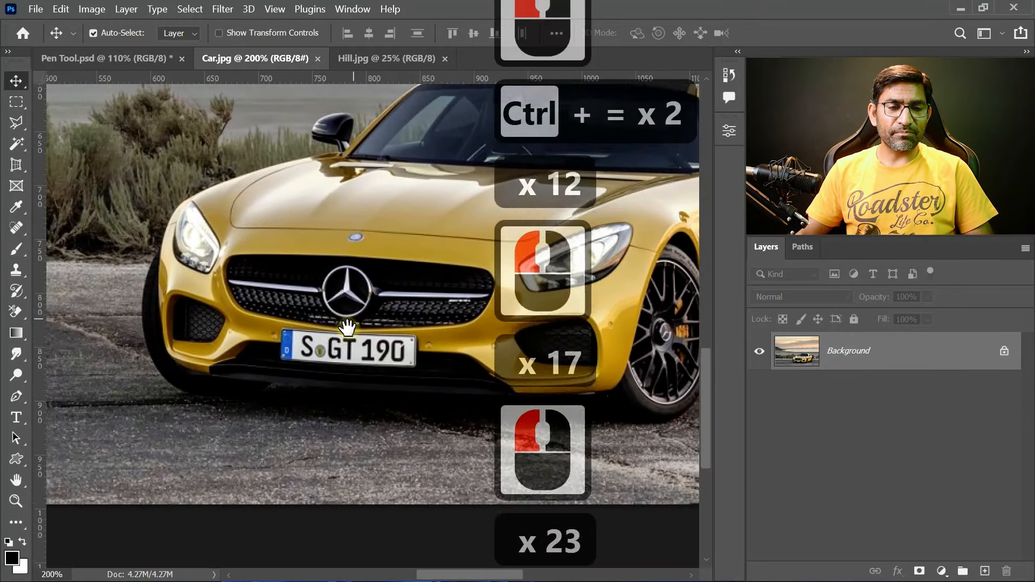
drag(347, 328, 318, 351)
click(20, 394)
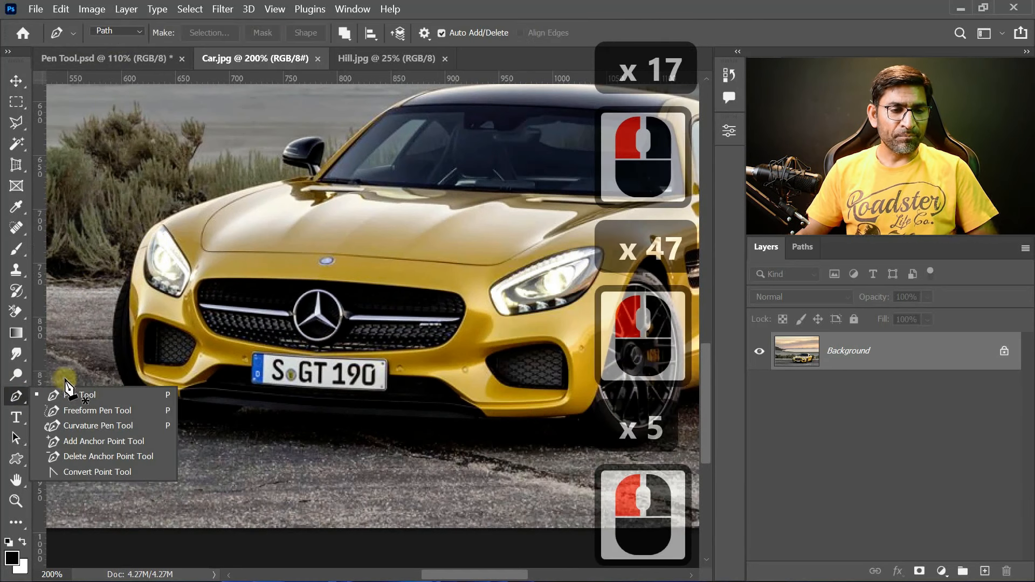
click(68, 394)
click(244, 408)
drag(177, 421, 153, 414)
drag(119, 376, 116, 313)
key(ctrl+z)
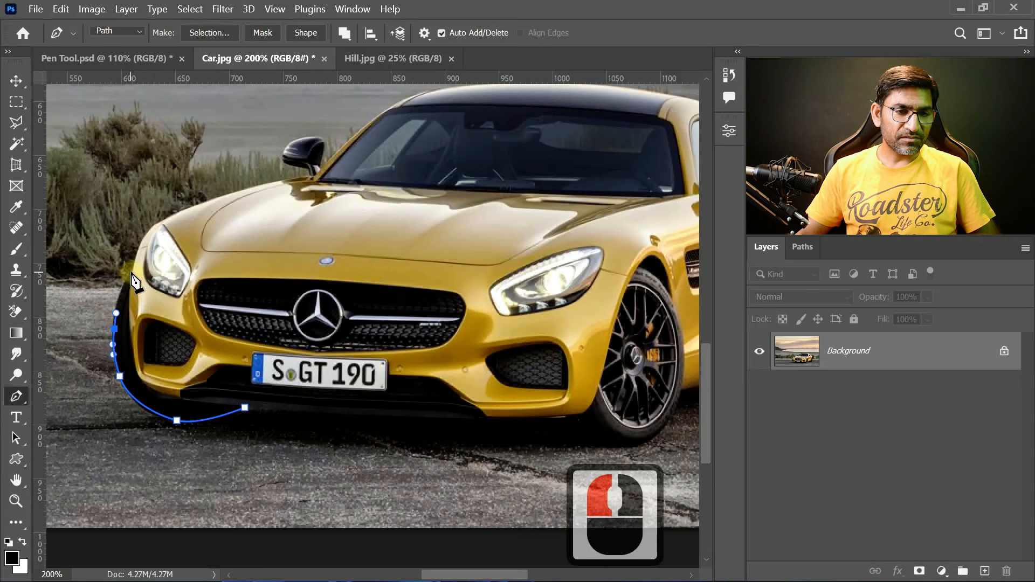
Continue the path up past the headlight and along the bonnet edge to the base of the side mirror
drag(133, 273, 138, 263)
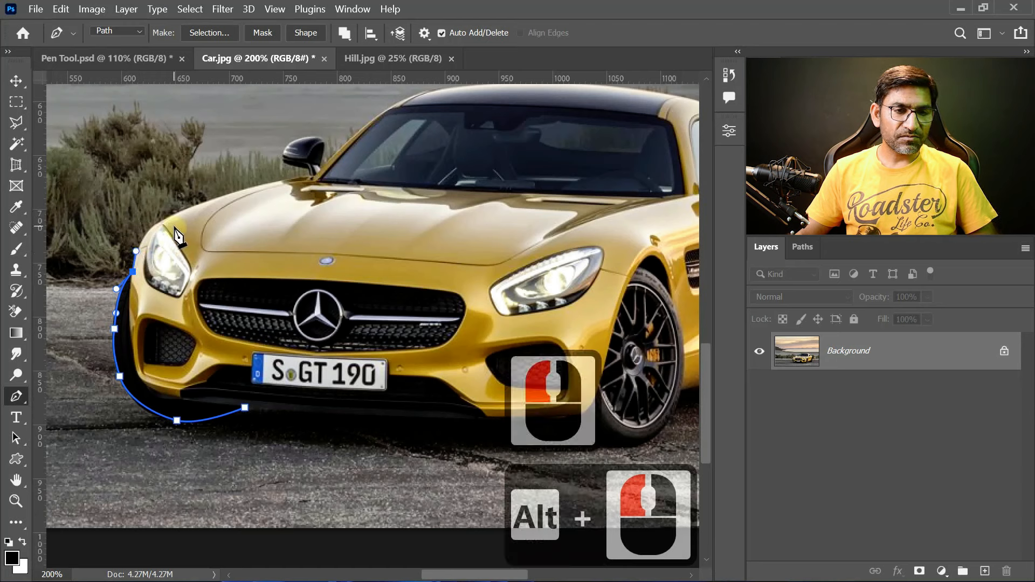
drag(204, 201, 217, 195)
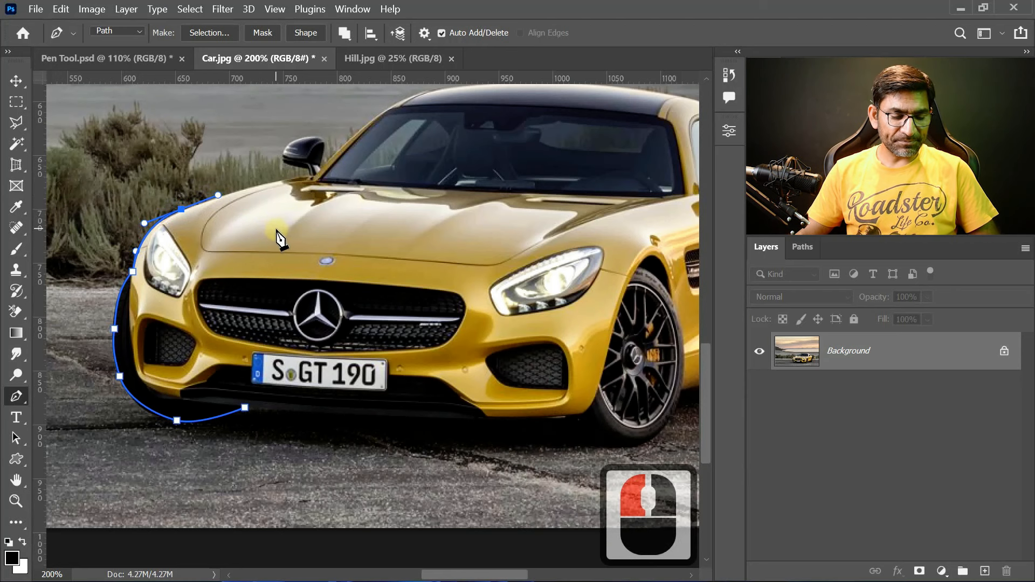
scroll(370, 224, up, 12)
scroll(207, 338, right, 5)
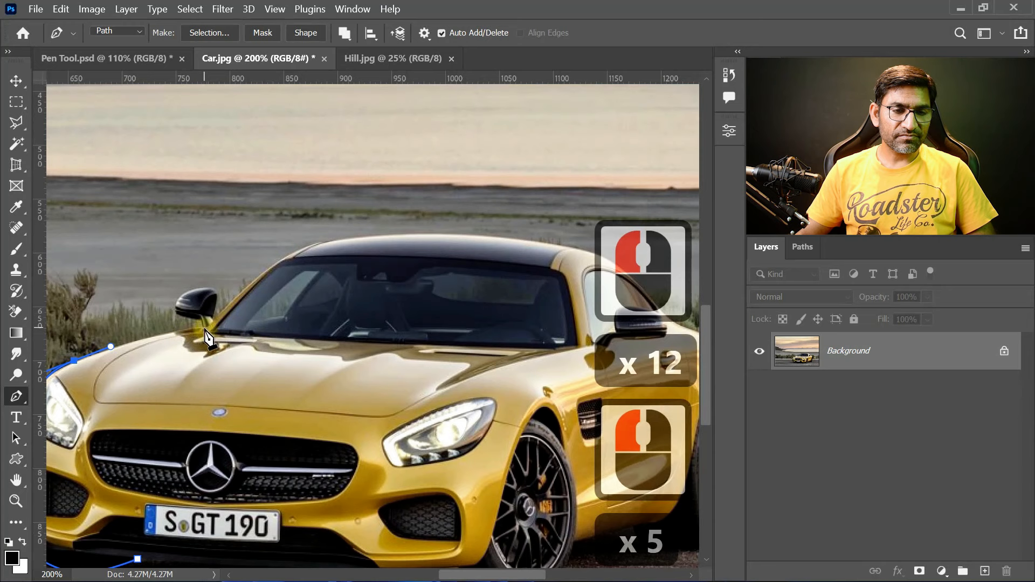
drag(205, 328, 231, 328)
alt+click(205, 328)
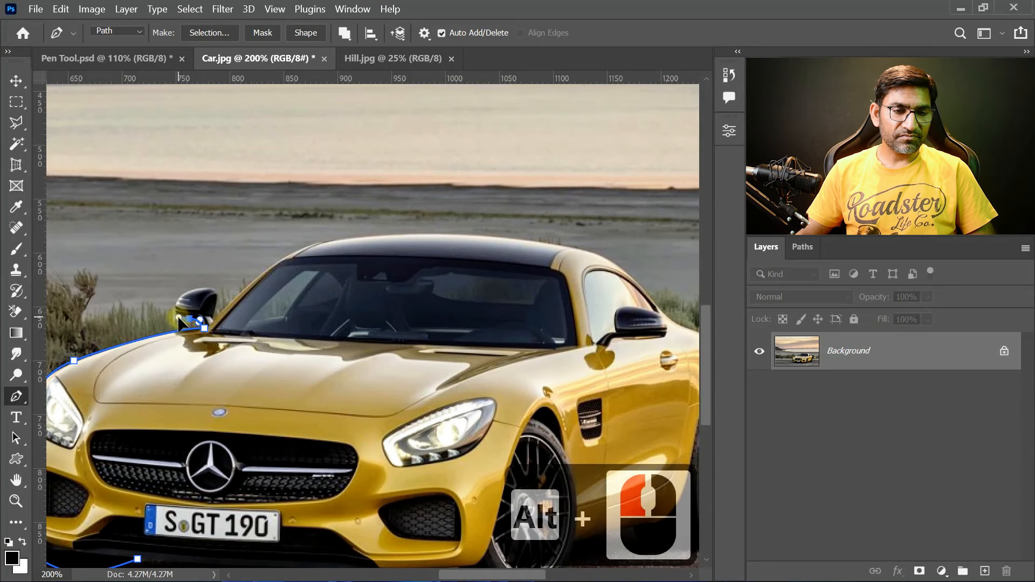
Trace the path around the side mirror and up the windscreen pillar towards the roof
key(ctrl+equal)
scroll(189, 291, left, 4)
drag(193, 268, 257, 267)
mouse_move(245, 297)
mouse_down()
mouse_move(243, 307)
mouse_move(255, 292)
mouse_up()
drag(295, 248, 305, 238)
Continue the path along the car's roofline and down the rear window slope to the rear fender
drag(401, 181, 430, 172)
key(space)
drag(536, 198, 349, 213)
drag(457, 187, 536, 191)
key(space)
drag(422, 267, 192, 210)
drag(427, 167, 453, 185)
drag(499, 238, 513, 251)
drag(540, 269, 561, 276)
Curve the path around the rear fender and the outside of the rear wheel to the bottom of its tyre
key(space)
drag(526, 311, 371, 192)
drag(440, 199, 448, 216)
drag(460, 273, 453, 333)
drag(454, 396, 450, 421)
mouse_move(420, 479)
mouse_down()
mouse_move(390, 487)
mouse_move(402, 477)
mouse_up()
Trace under the rear tyre and along the sill, then curve around the front tyre and refine its lower anchor point
click(316, 473)
mouse_move(304, 446)
mouse_down()
mouse_move(302, 433)
mouse_move(289, 449)
mouse_up()
click(217, 469)
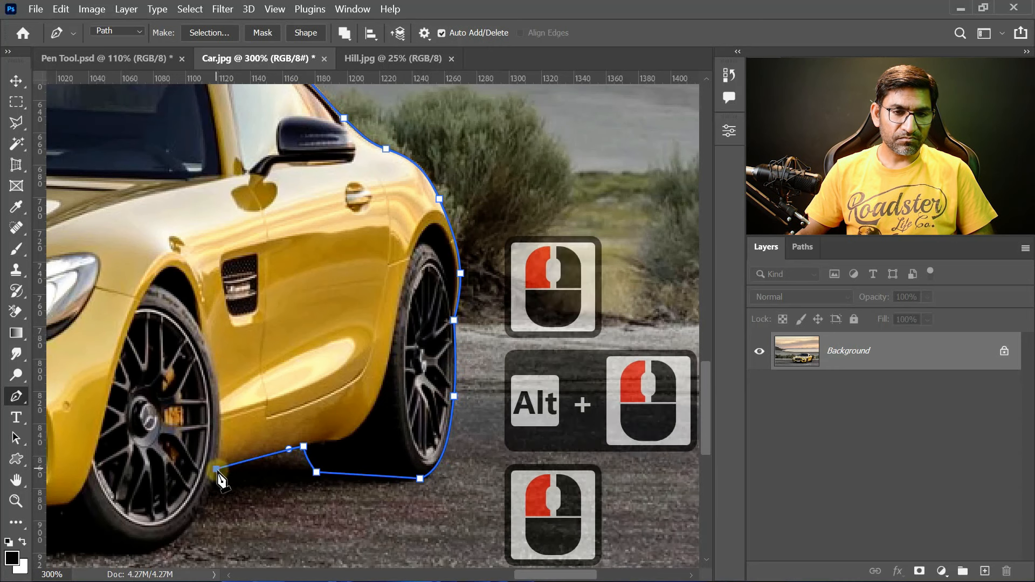
drag(196, 454, 372, 351)
drag(344, 442, 309, 455)
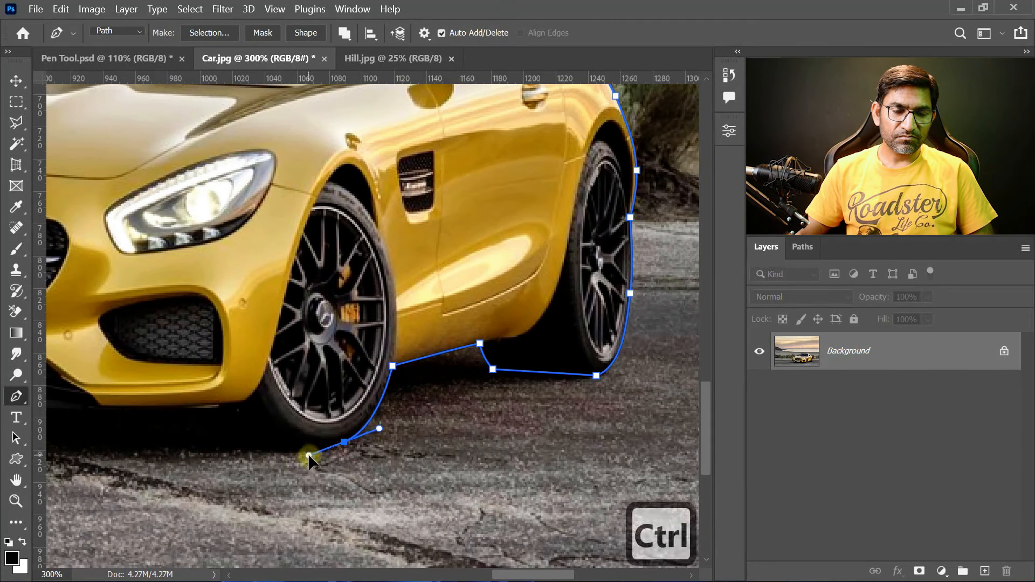
ctrl+click(345, 443)
ctrl+click(348, 438)
Run the path under the front tyre and bumper and close it at the starting anchor point
drag(233, 434, 477, 376)
click(218, 406)
drag(300, 399, 493, 407)
click(234, 389)
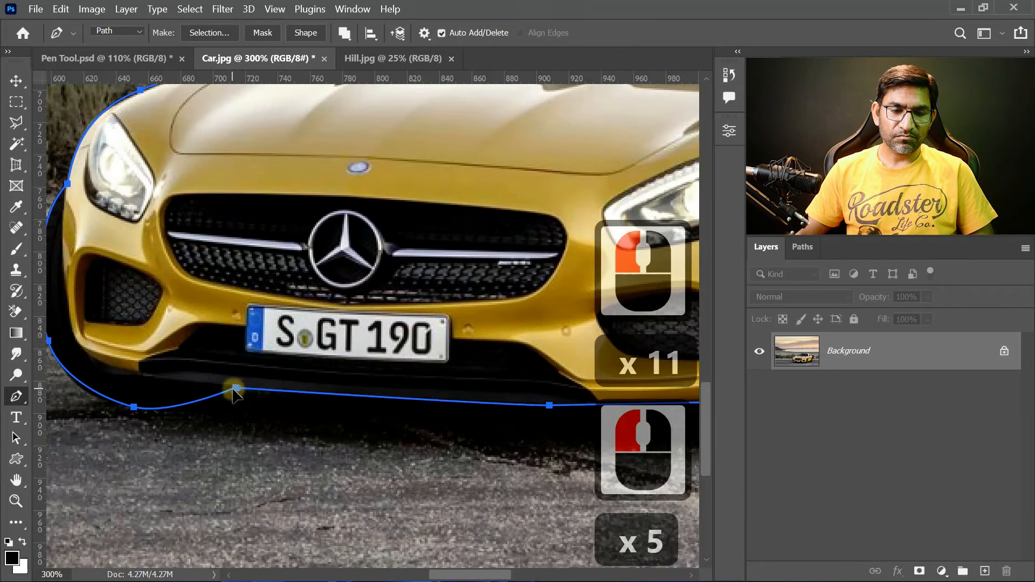
key(ctrl+0)
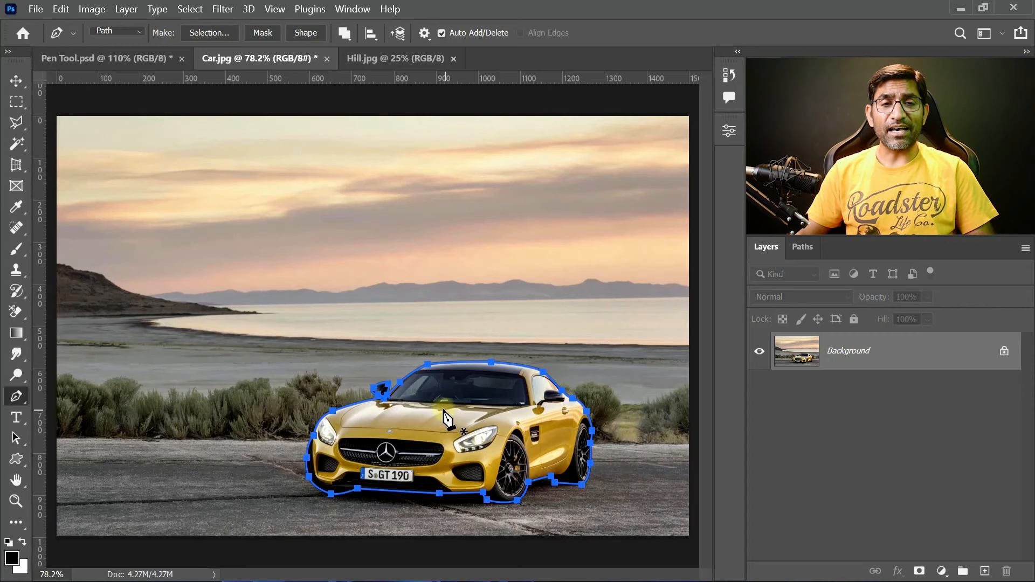
Make a new anti-aliased selection from the car path with a feather radius of 1 pixel
click(215, 33)
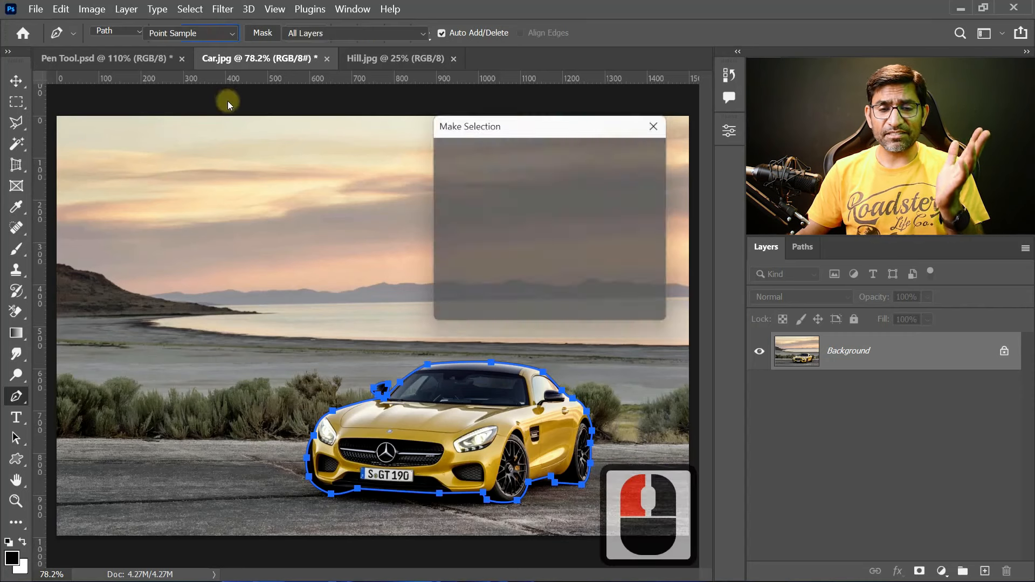
double_click(550, 171)
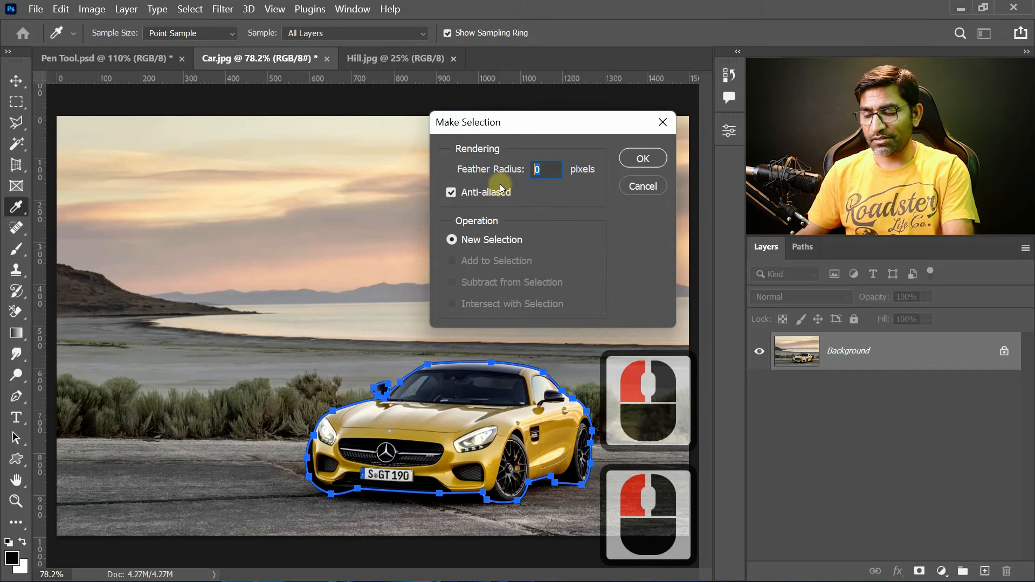
text(1)
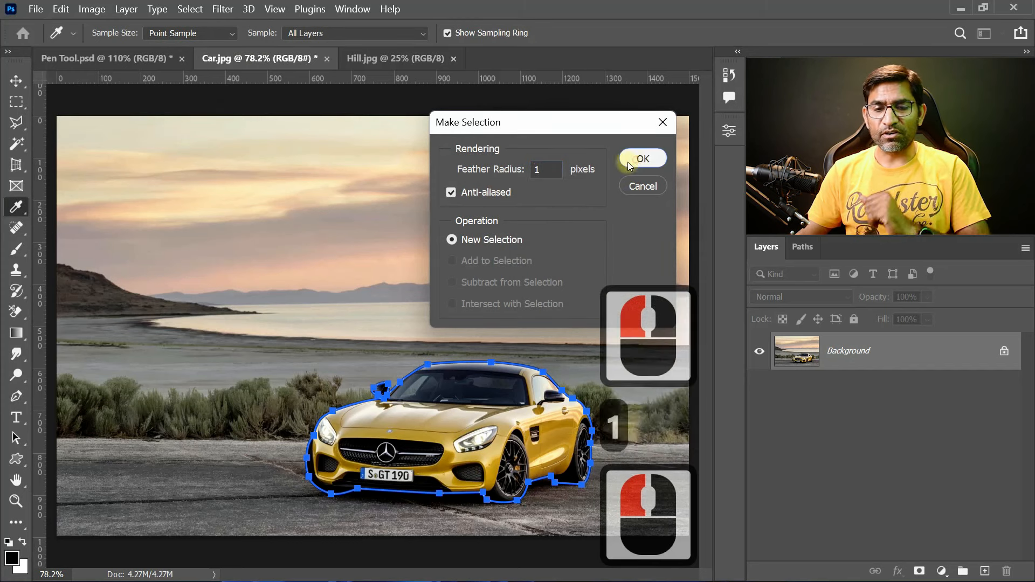
click(625, 163)
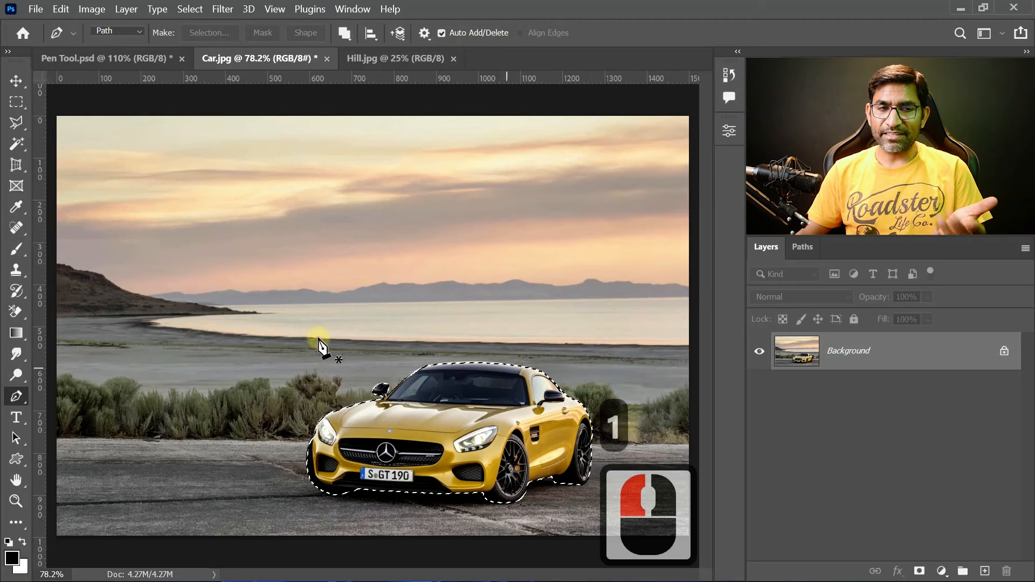
Move the selected car into Hill.jpg and place it on the gravel bank near the waterfall
click(15, 80)
drag(438, 415, 374, 77)
drag(388, 407, 391, 467)
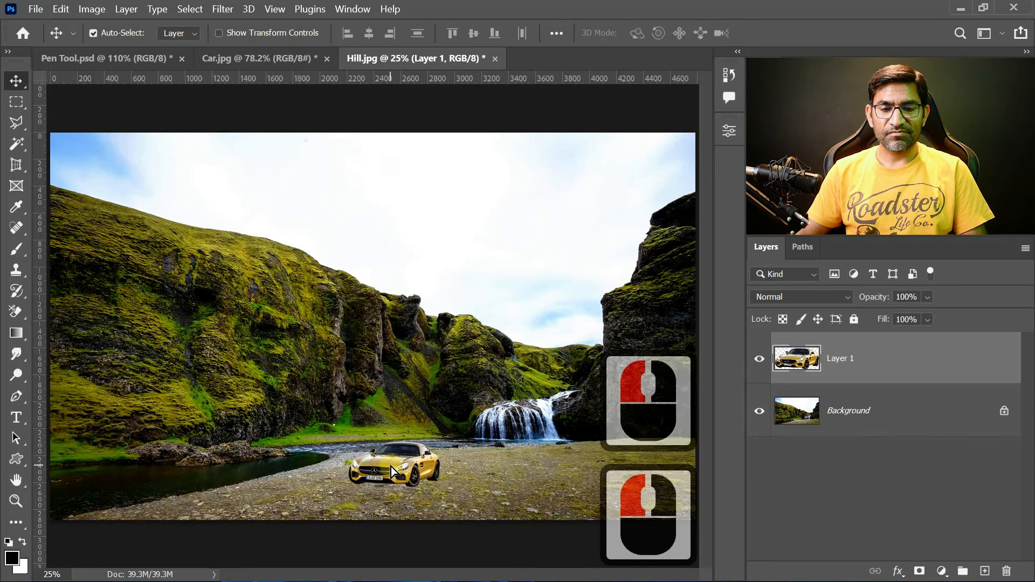
Scale the car layer up slightly with Free Transform, reposition it on the gravel, and apply the transform
key(ctrl+t)
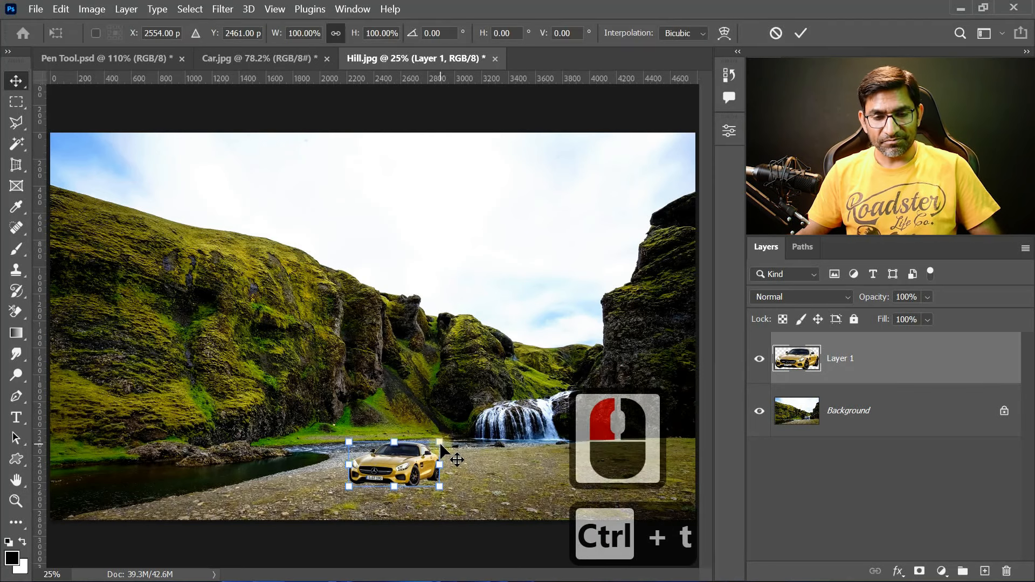
drag(440, 444, 402, 478)
drag(438, 443, 456, 428)
drag(409, 472, 402, 477)
key(Return)
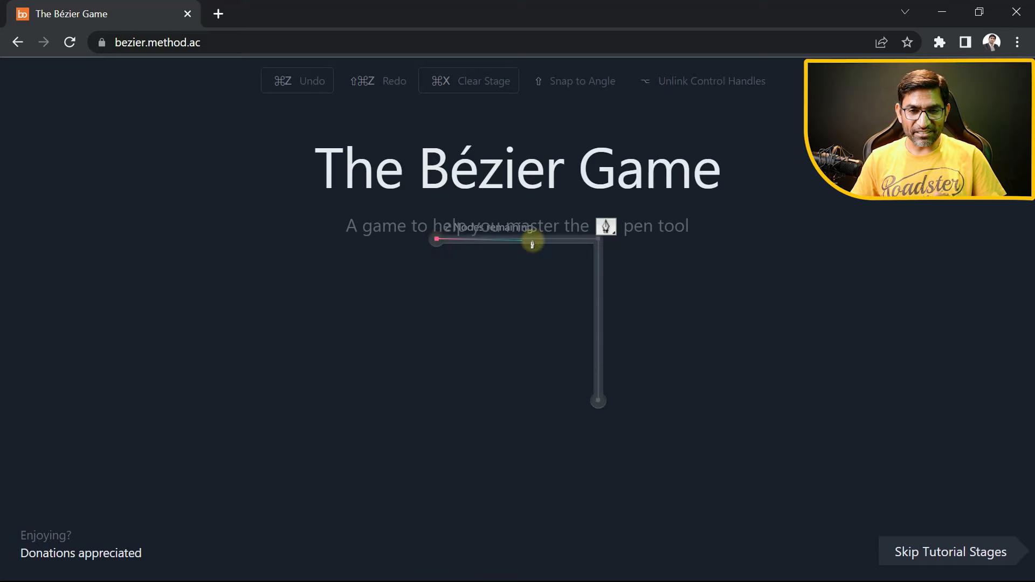
Finish tracing the right-angled line of The Bézier Game's opening stage with straight segments
click(599, 243)
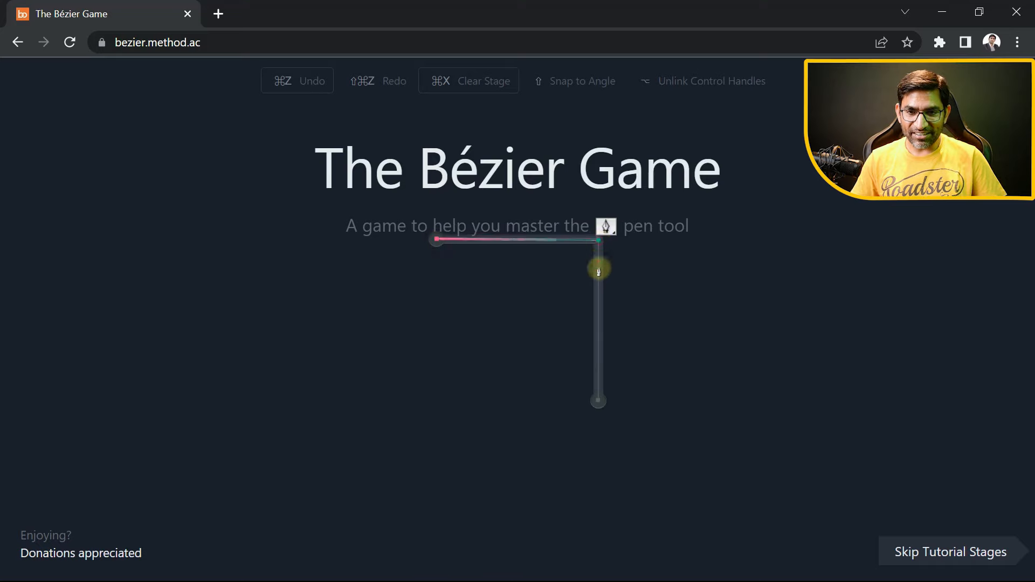
click(598, 402)
key(shift)
Trace the house outline with straight segments from the roof peak around all corners and close it at the peak
click(518, 158)
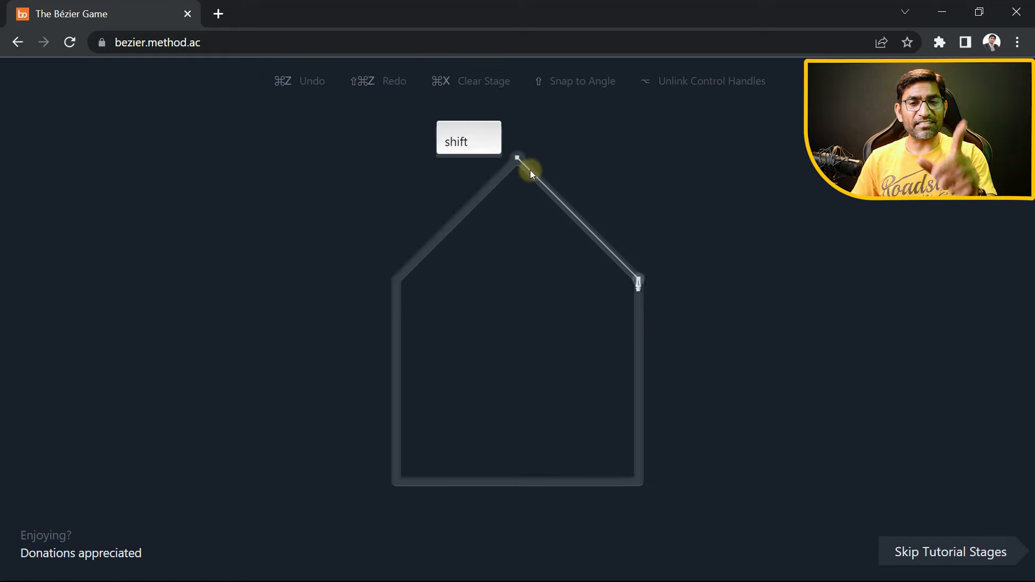
click(516, 160)
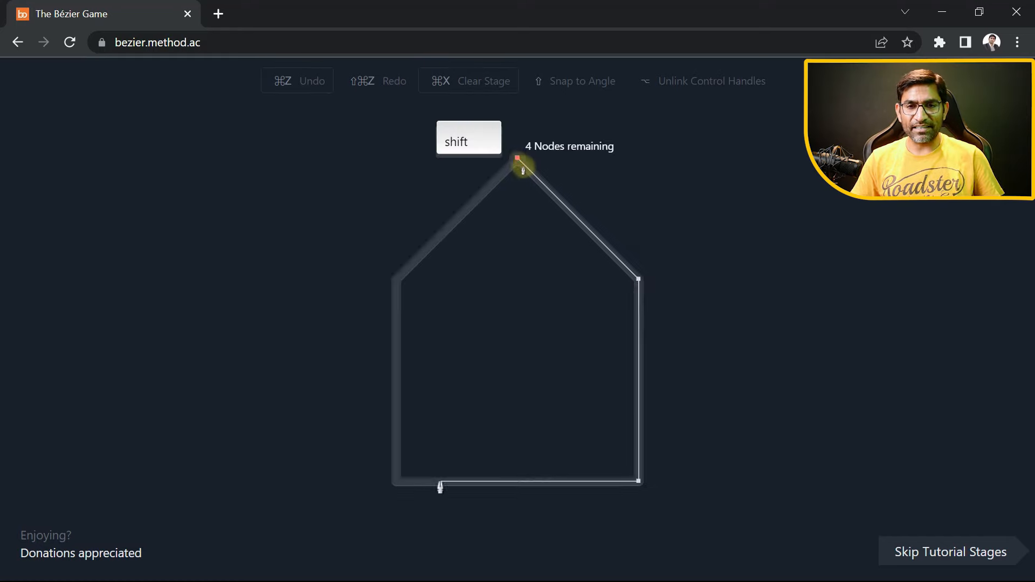
click(638, 281)
click(639, 279)
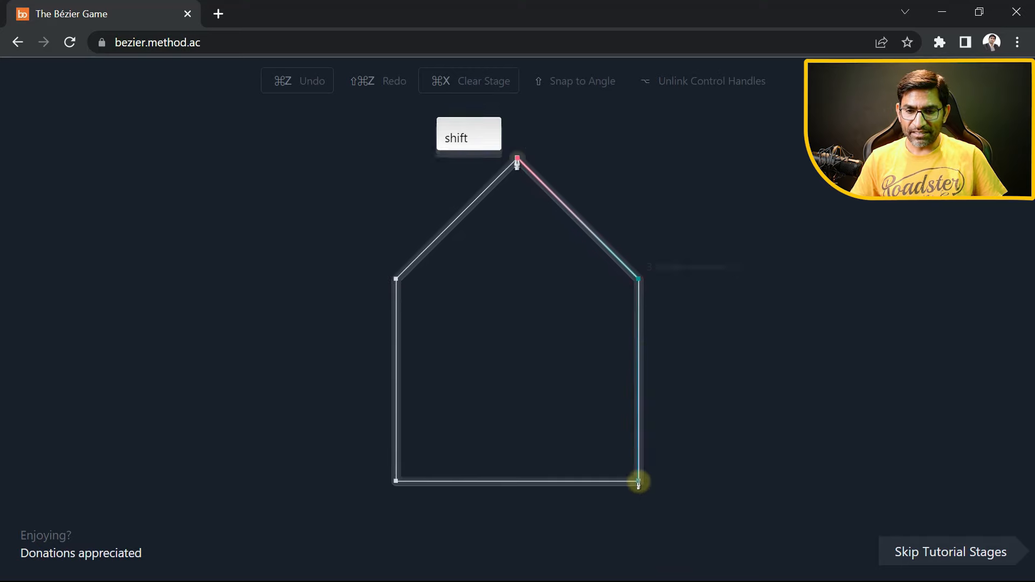
shift+click(638, 481)
click(396, 481)
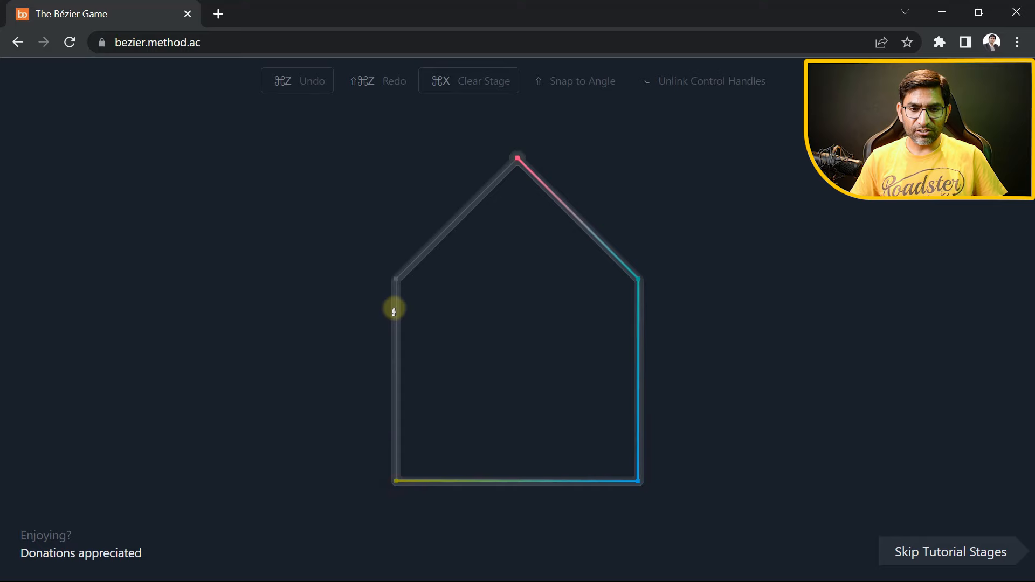
click(396, 281)
click(499, 169)
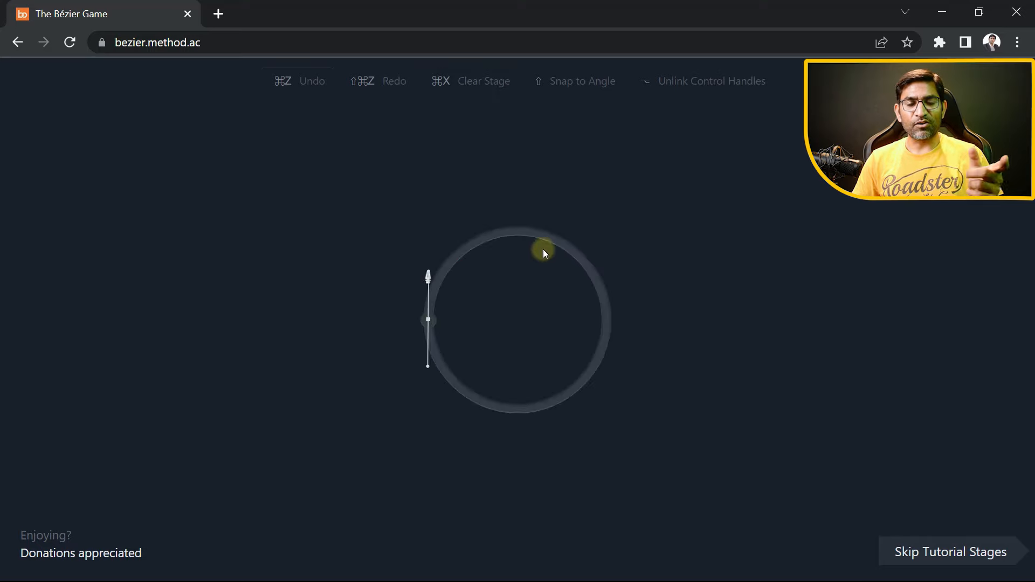
Start tracing the circle from its leftmost point with a smooth node and vertical handles
drag(517, 231, 567, 231)
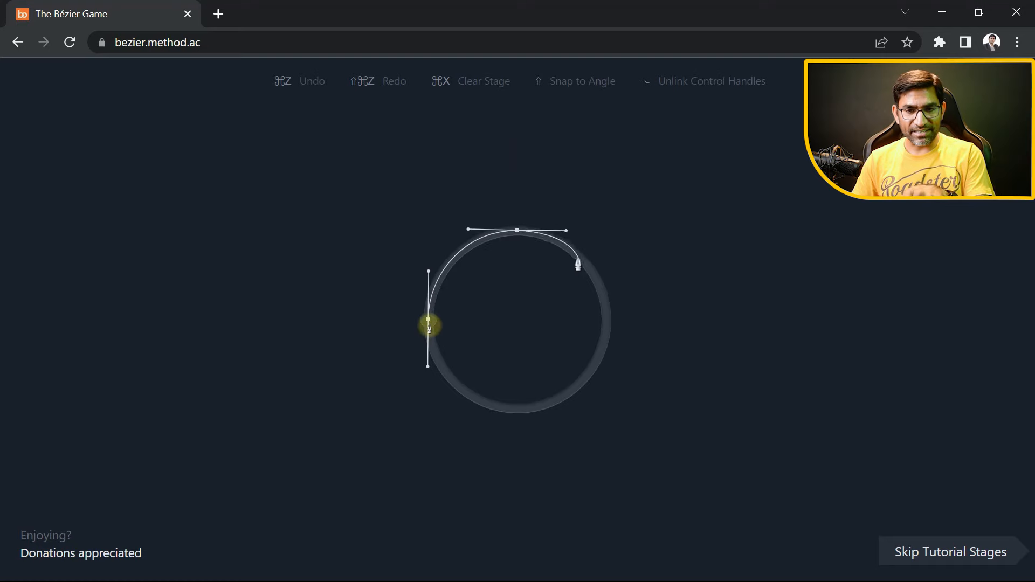
drag(518, 408, 469, 409)
click(428, 316)
drag(430, 309, 430, 278)
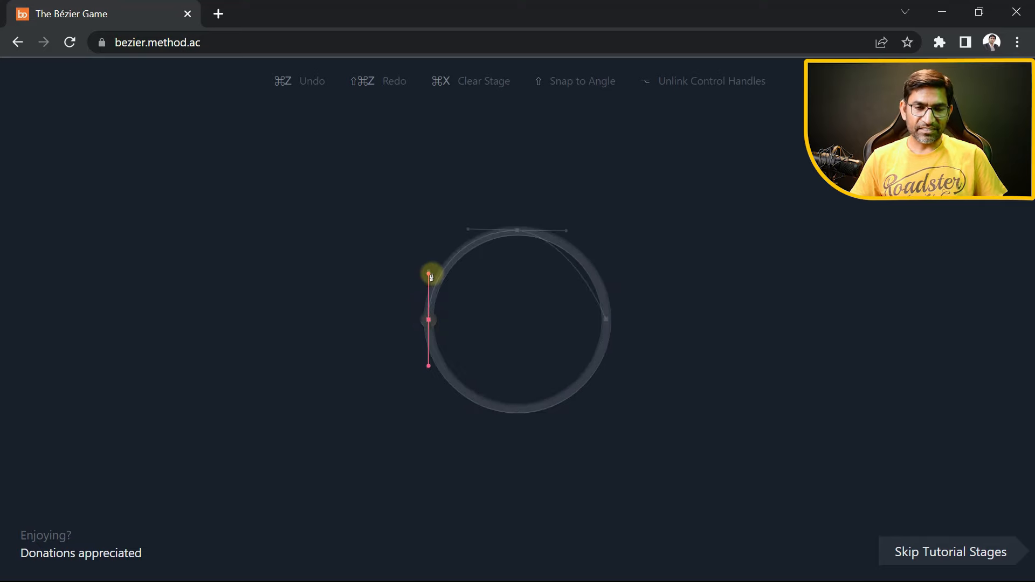